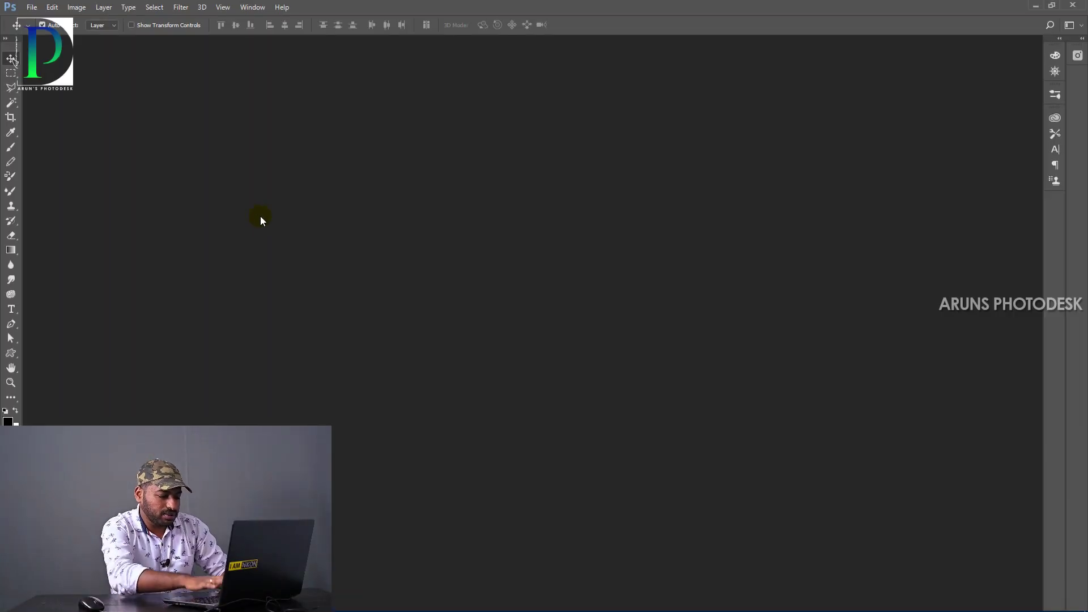
Step: Open the image skin retouch.jpg from the Desktop
{"action": "key", "text": "ctrl+o"}
{"action": "left_click", "coordinate": [335, 208]}
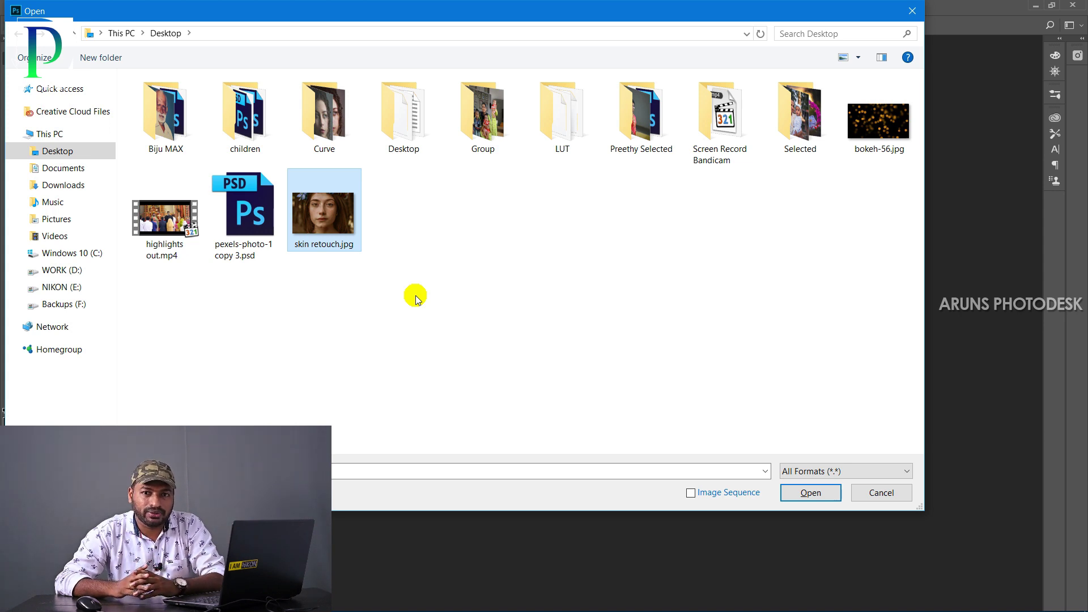
{"action": "left_click", "coordinate": [809, 492]}
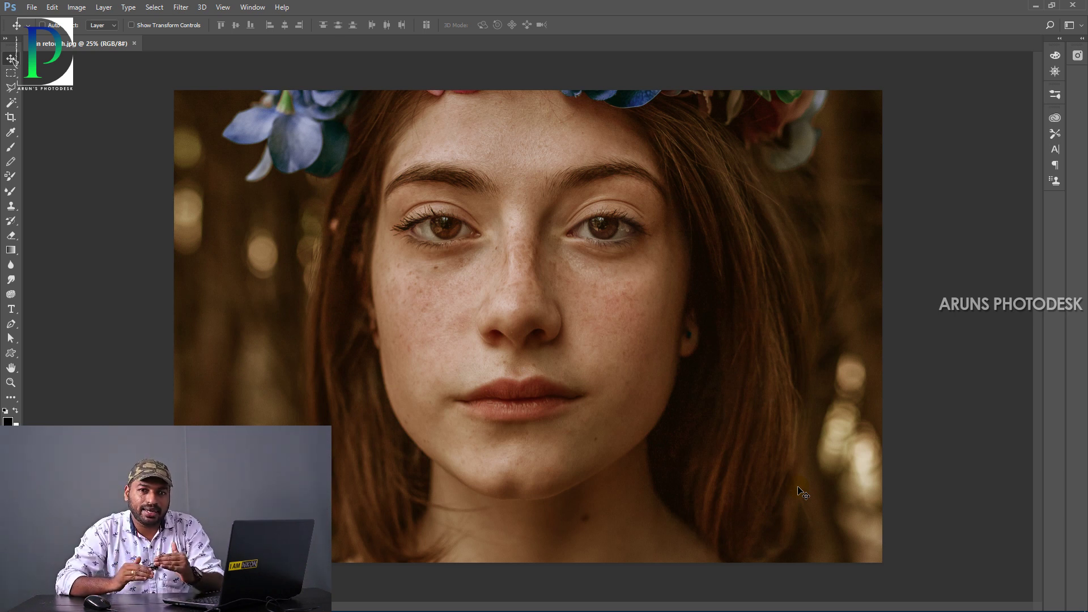
Step: Show the layer list and duplicate the Background layer twice
{"action": "key", "text": "F7"}
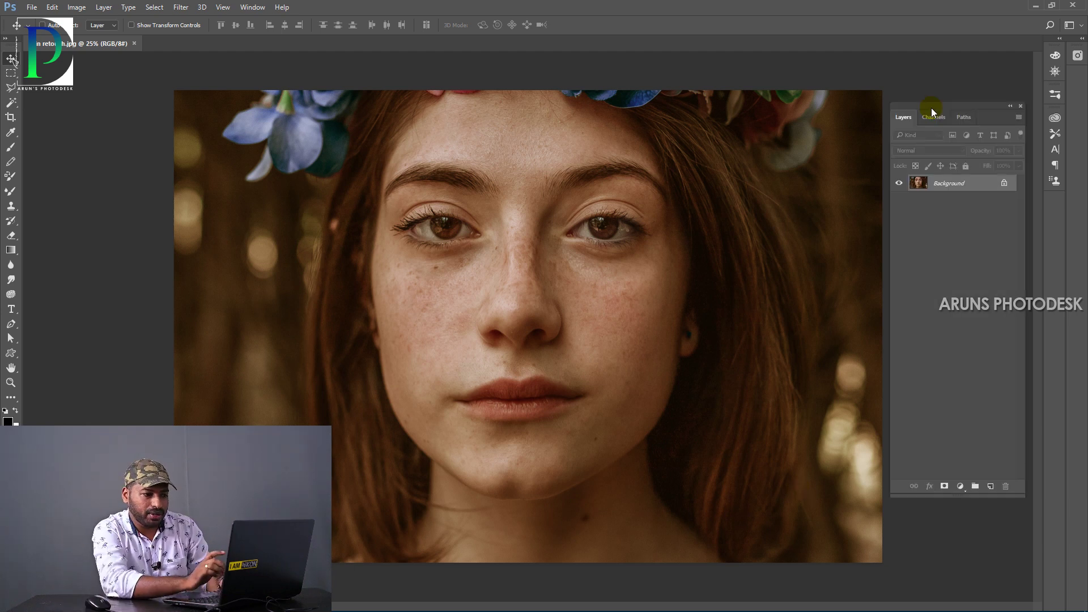
{"action": "key", "text": "ctrl+j"}
{"action": "key", "text": "ctrl+j"}
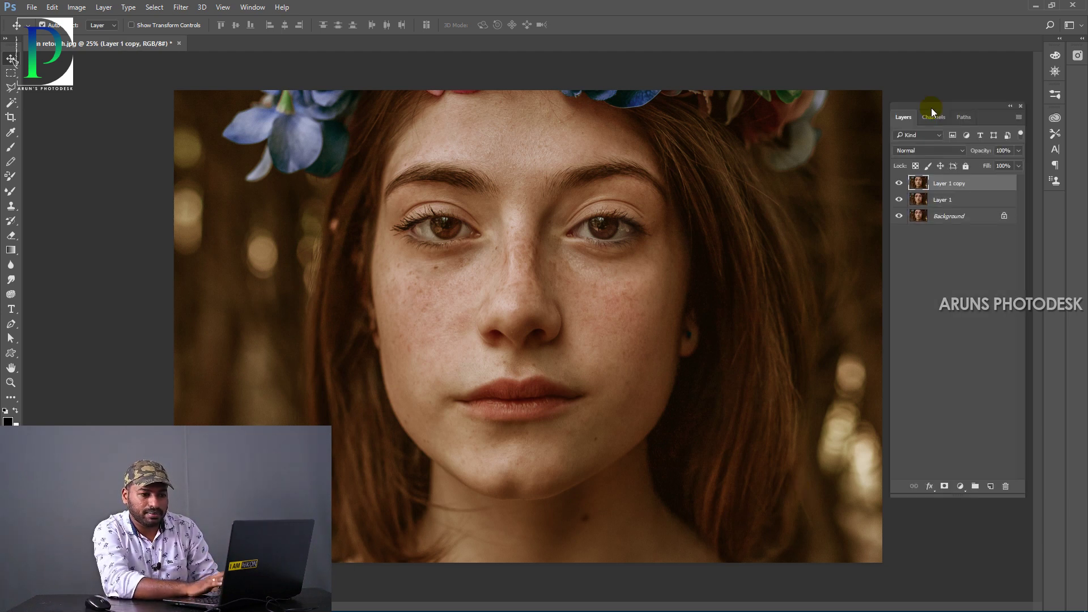
Step: Rename the lower duplicate layer "Color" and the upper duplicate "Deatils"
{"action": "double_click", "coordinate": [945, 200]}
{"action": "type", "text": "Color"}
{"action": "key", "text": "Return"}
{"action": "double_click", "coordinate": [948, 184]}
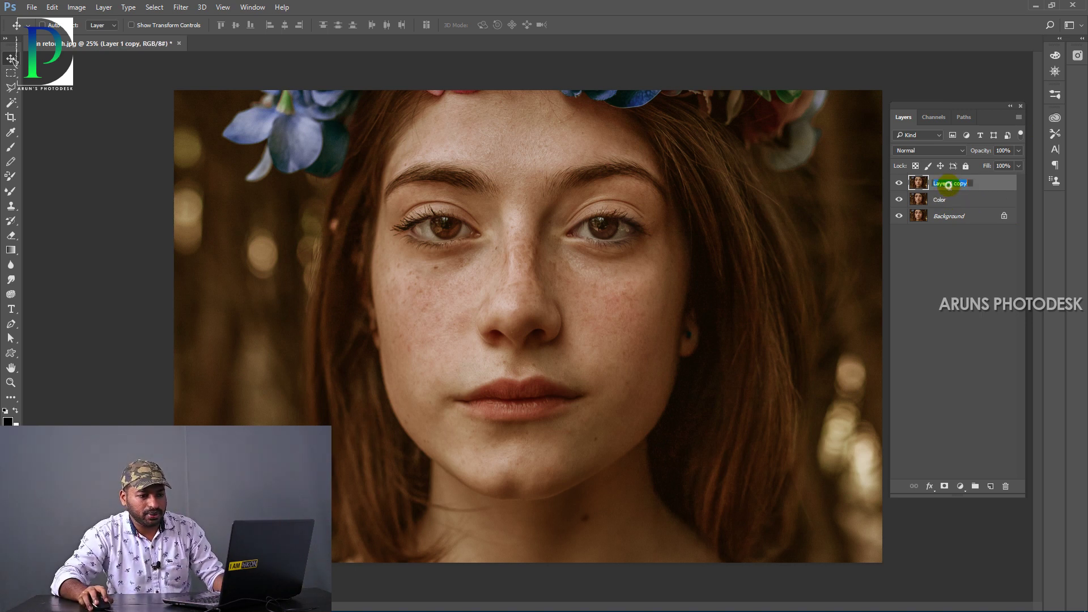
{"action": "type", "text": "Deatils"}
{"action": "key", "text": "Return"}
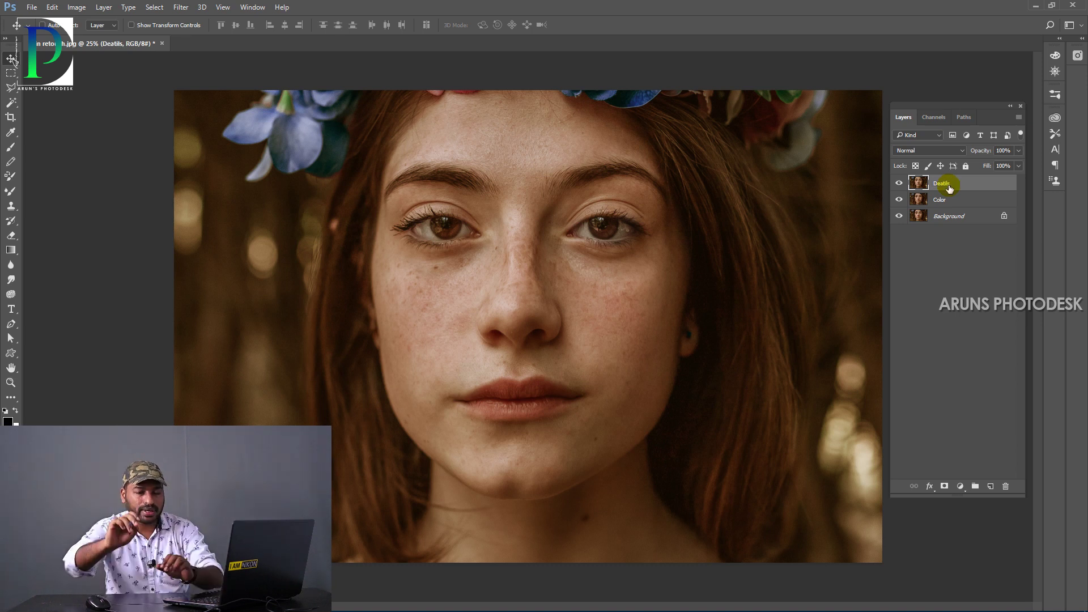
Step: Hide the Deatils layer and apply a Gaussian Blur with a 10-pixel radius to the Color layer
{"action": "left_click", "coordinate": [900, 185]}
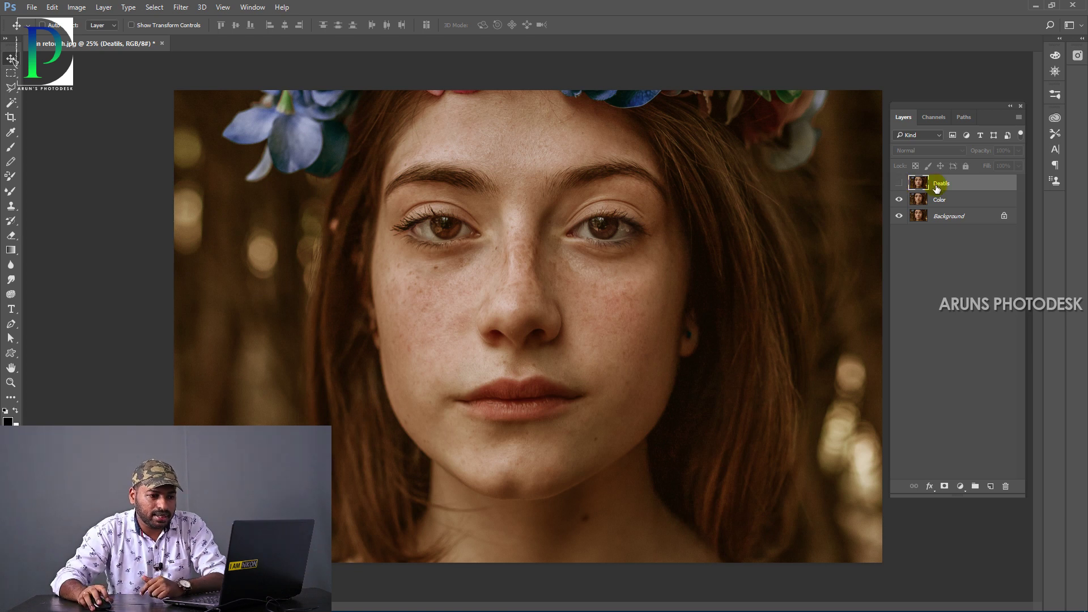
{"action": "left_click", "coordinate": [943, 200]}
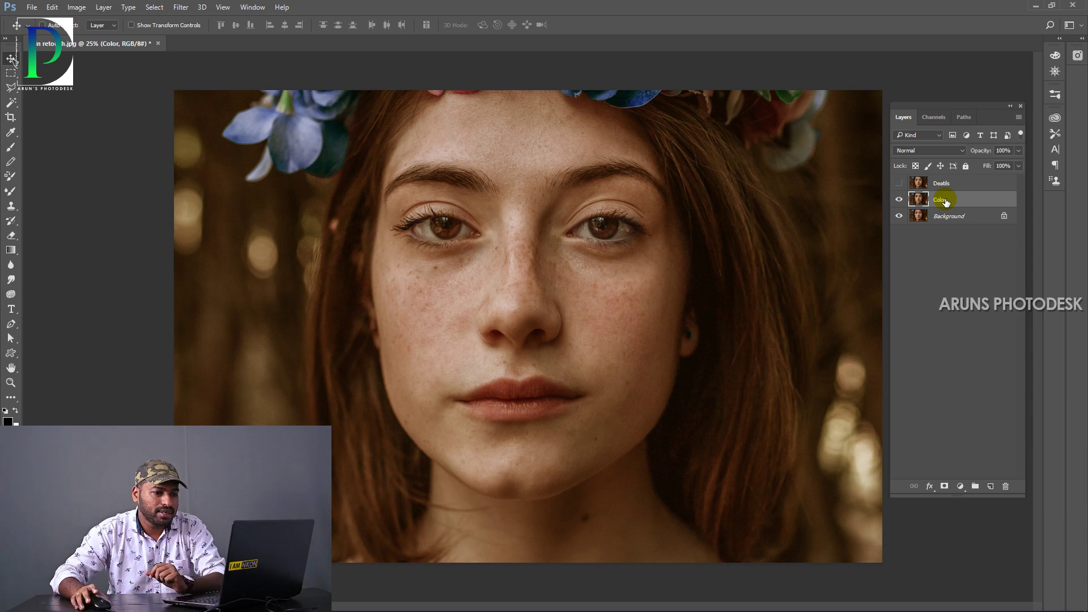
{"action": "left_click", "coordinate": [180, 7]}
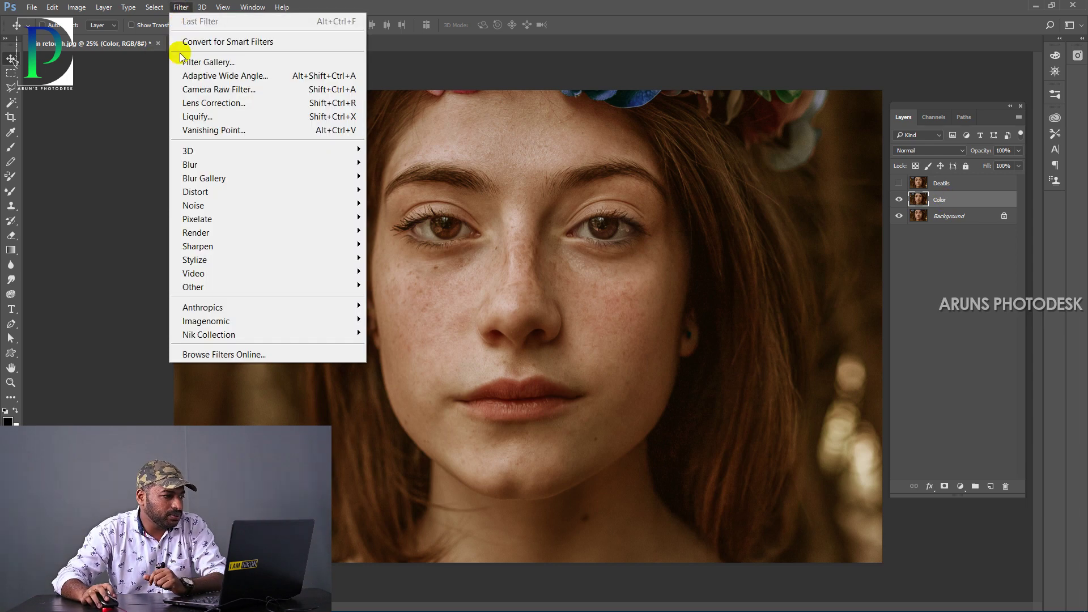
{"action": "mouse_move", "coordinate": [203, 170]}
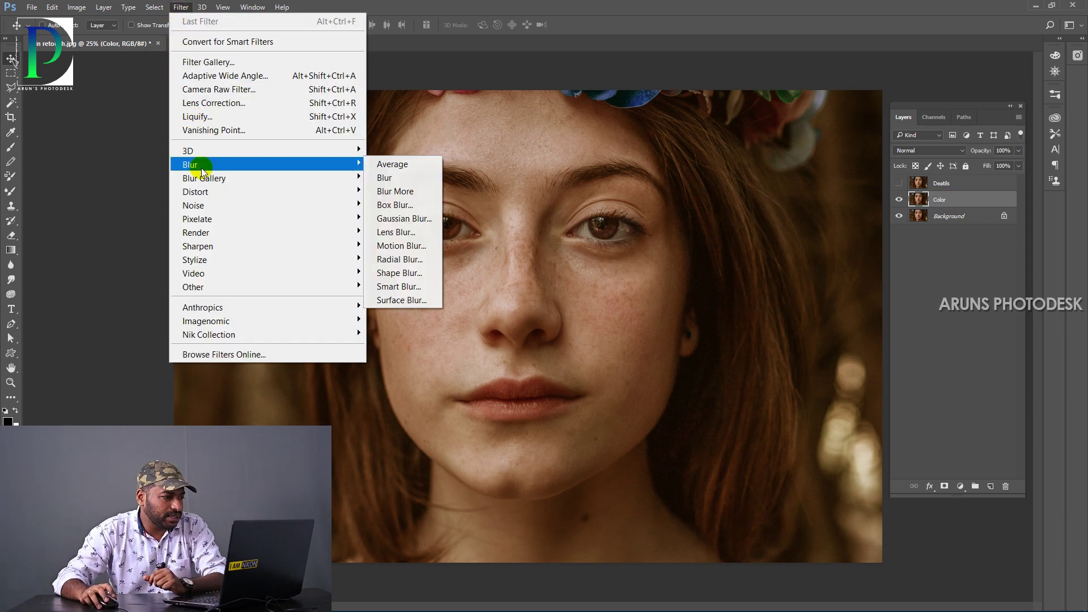
{"action": "left_click", "coordinate": [388, 219]}
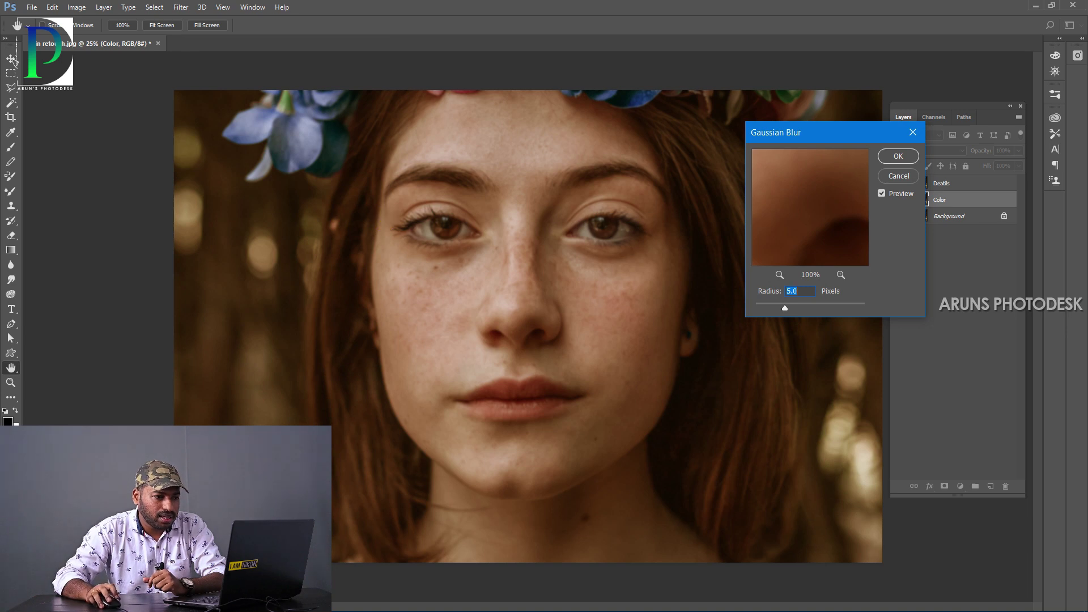
{"action": "left_click_drag", "start_coordinate": [832, 135], "coordinate": [809, 129]}
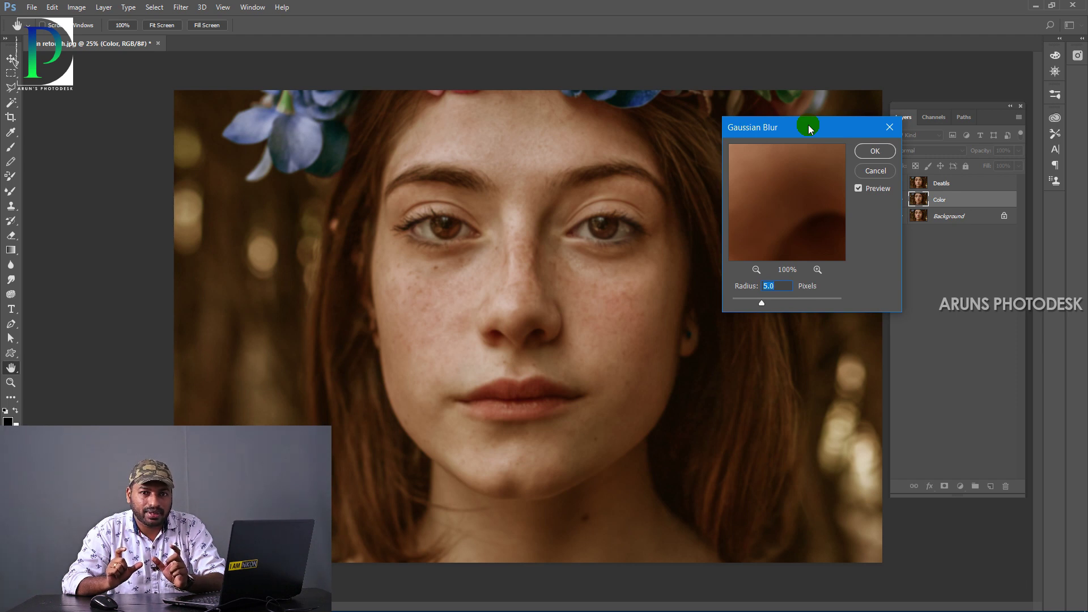
{"action": "left_click_drag", "start_coordinate": [746, 301], "coordinate": [704, 300]}
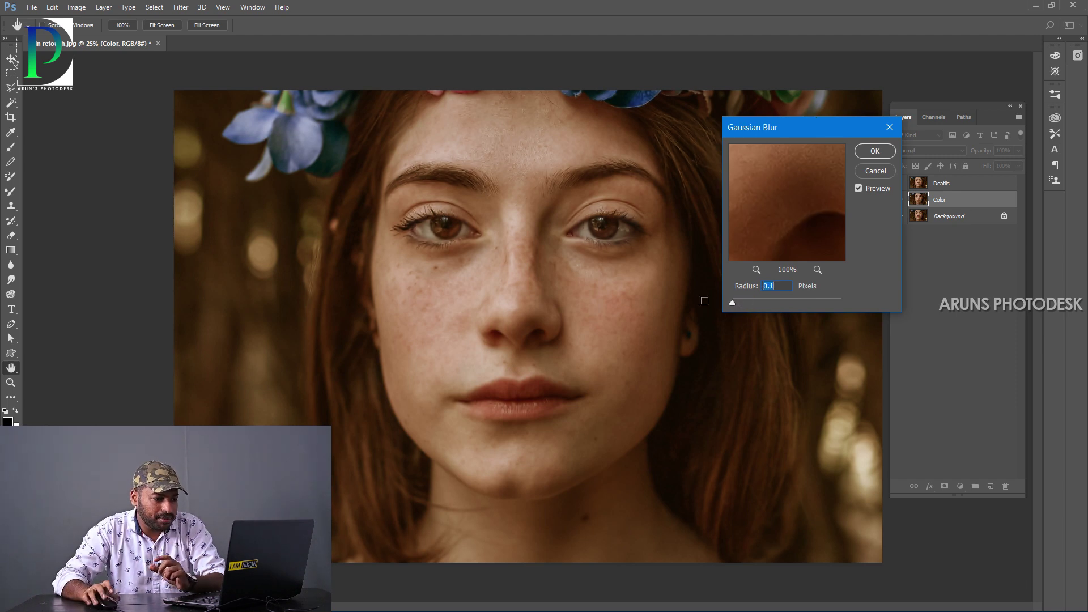
{"action": "left_click", "coordinate": [761, 287]}
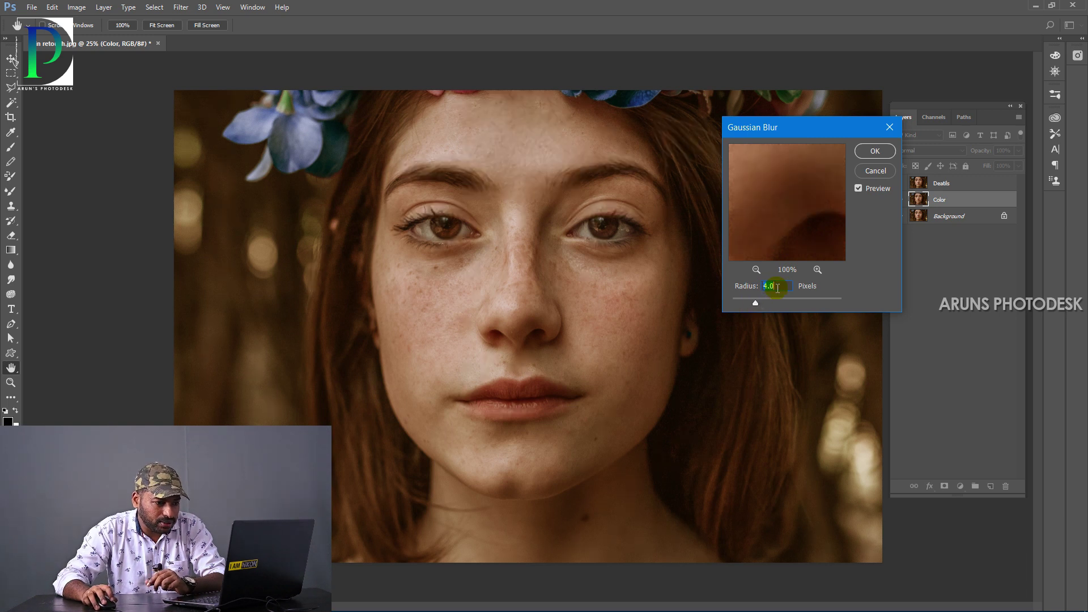
{"action": "type", "text": "10"}
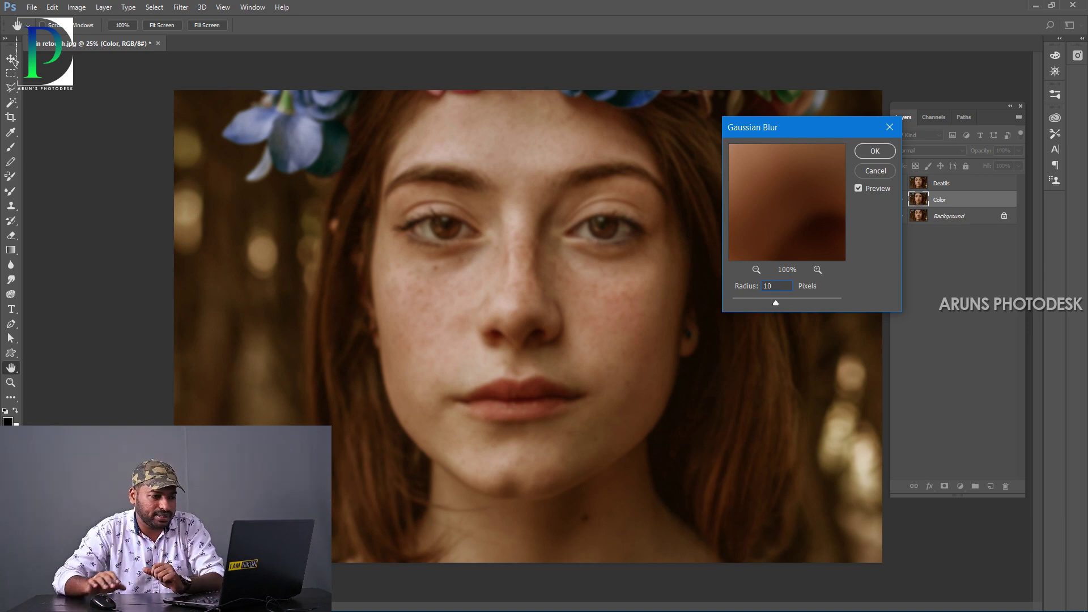
{"action": "left_click", "coordinate": [866, 151]}
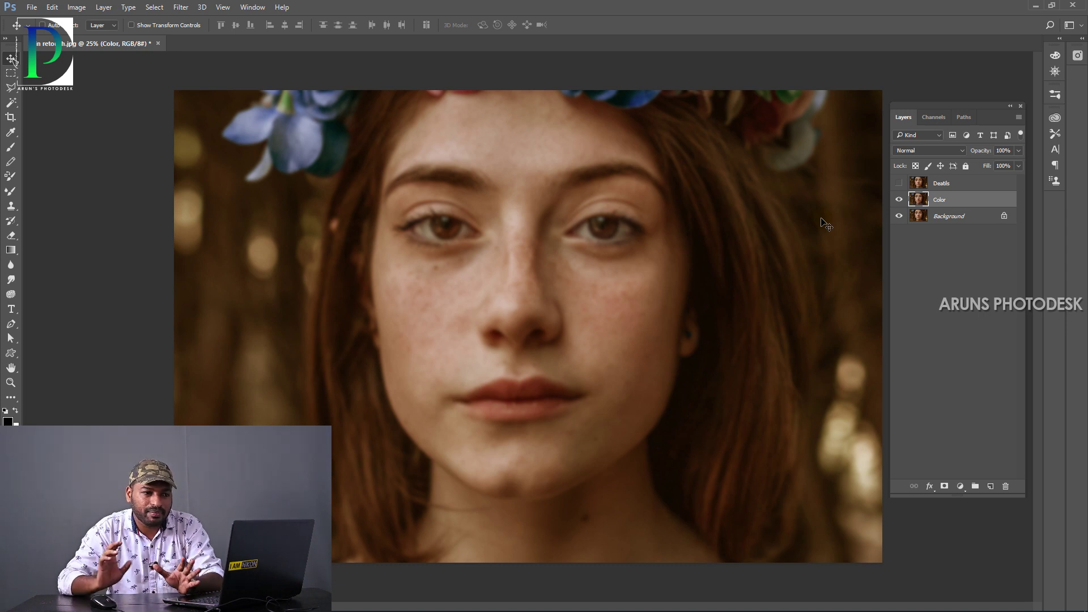
Step: Show the Deatils layer again and start Apply Image on it with the Color layer as the source layer
{"action": "left_click", "coordinate": [899, 183]}
{"action": "left_click", "coordinate": [960, 186]}
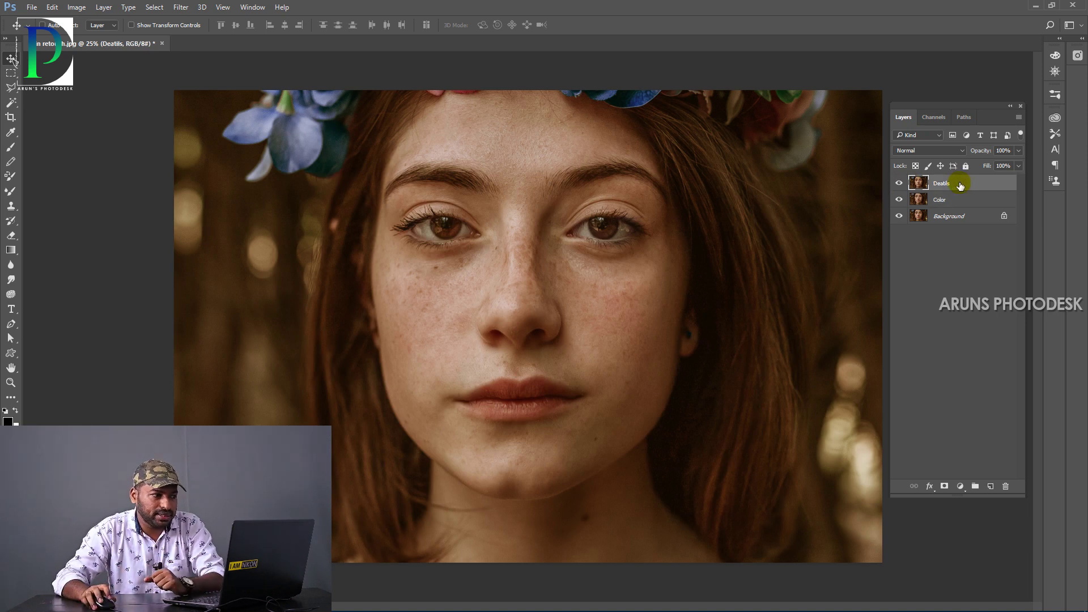
{"action": "left_click", "coordinate": [78, 8]}
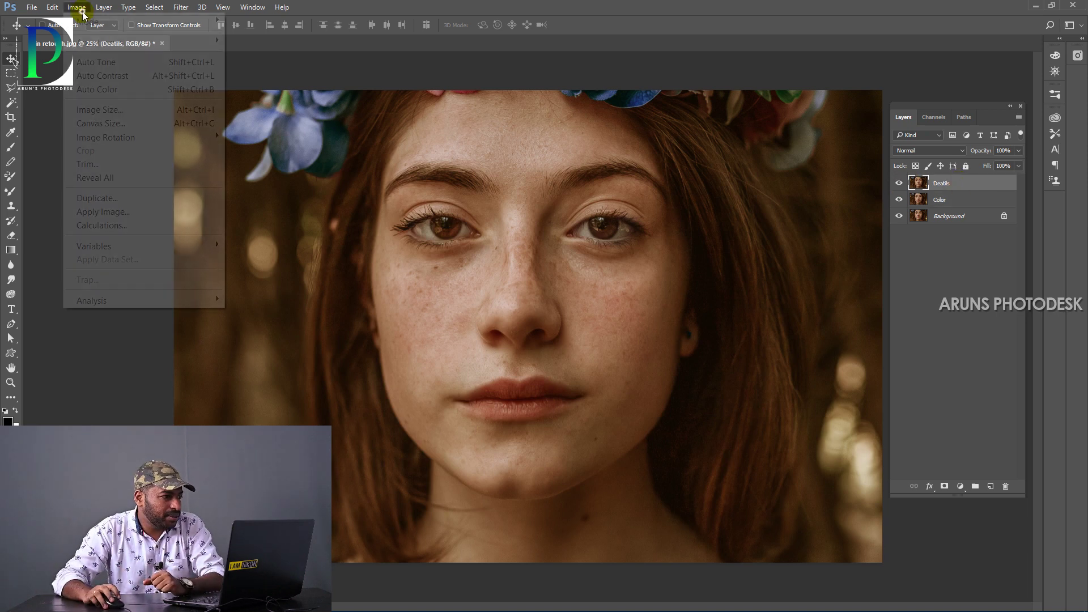
{"action": "left_click", "coordinate": [101, 211]}
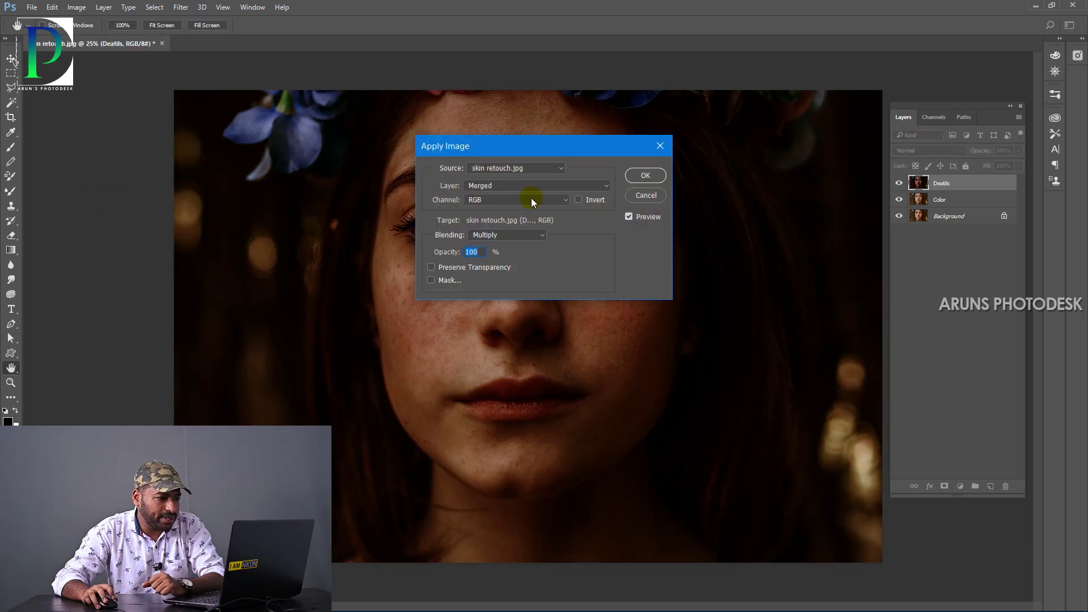
{"action": "left_click", "coordinate": [492, 187]}
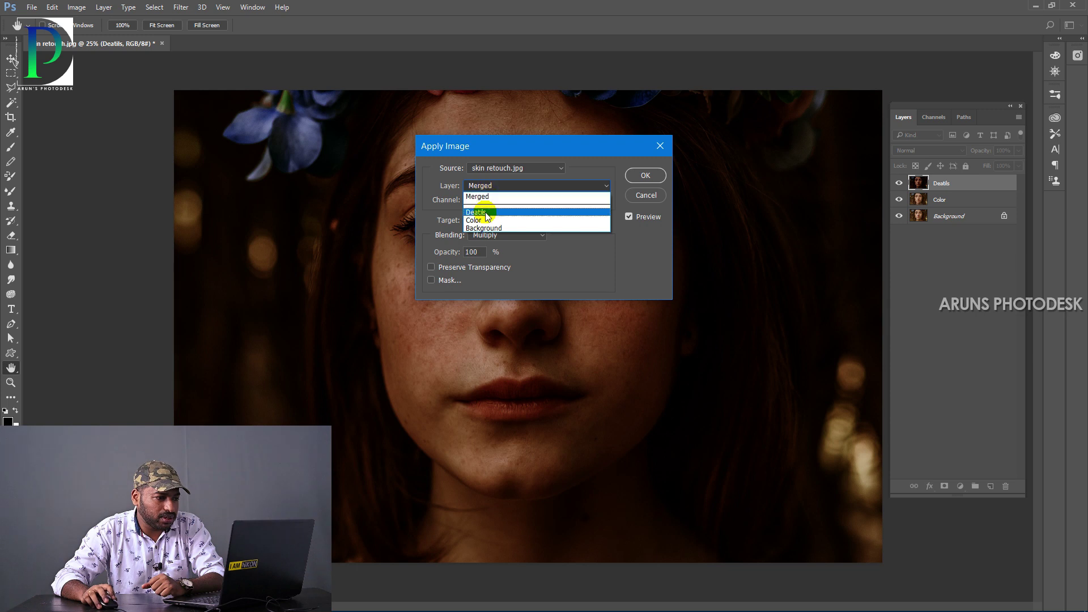
{"action": "left_click", "coordinate": [486, 220]}
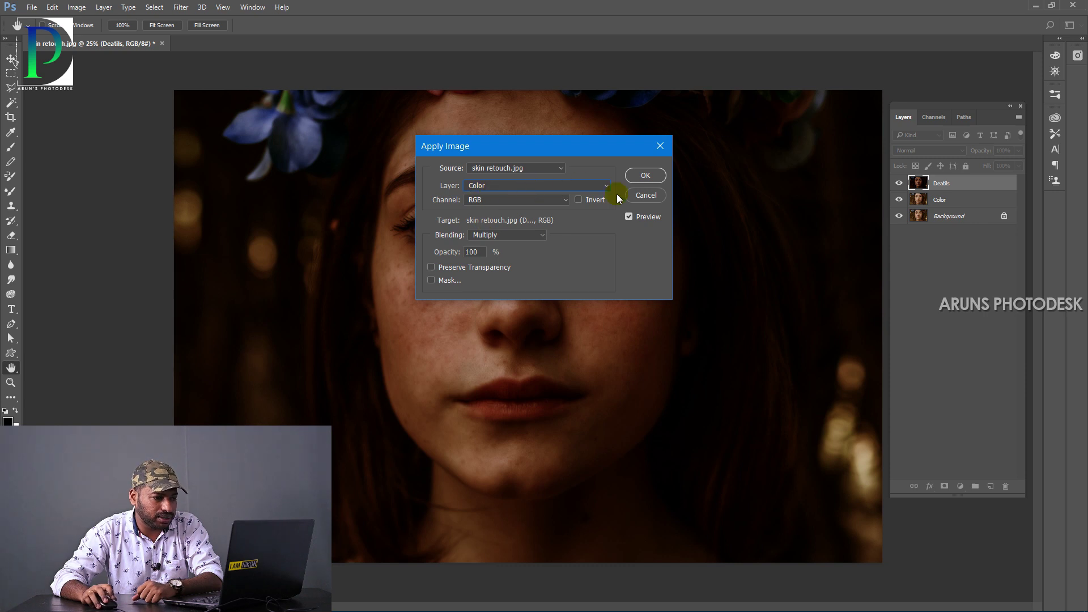
Step: Apply the image to the Deatils layer with Subtract blending, Scale 2 and Offset 128
{"action": "left_click", "coordinate": [528, 236]}
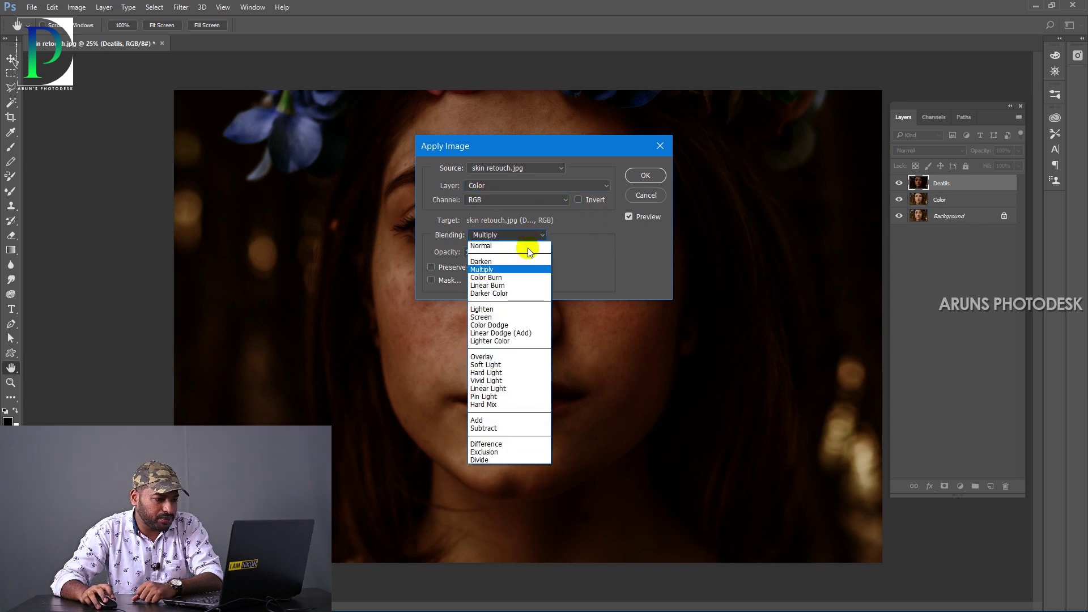
{"action": "left_click", "coordinate": [497, 428]}
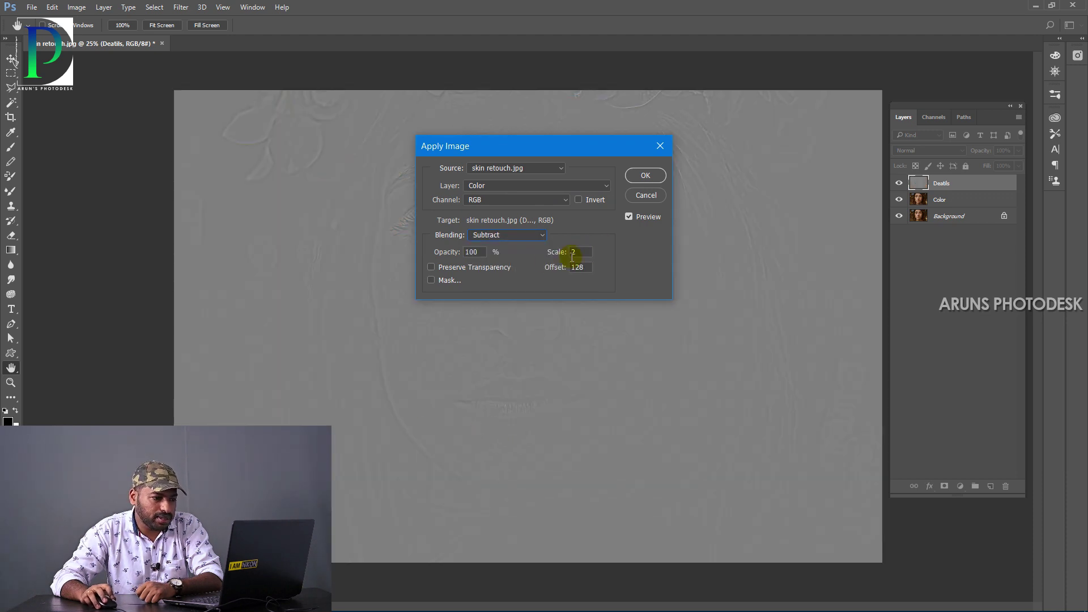
{"action": "left_click_drag", "start_coordinate": [578, 250], "coordinate": [555, 268]}
{"action": "type", "text": "12"}
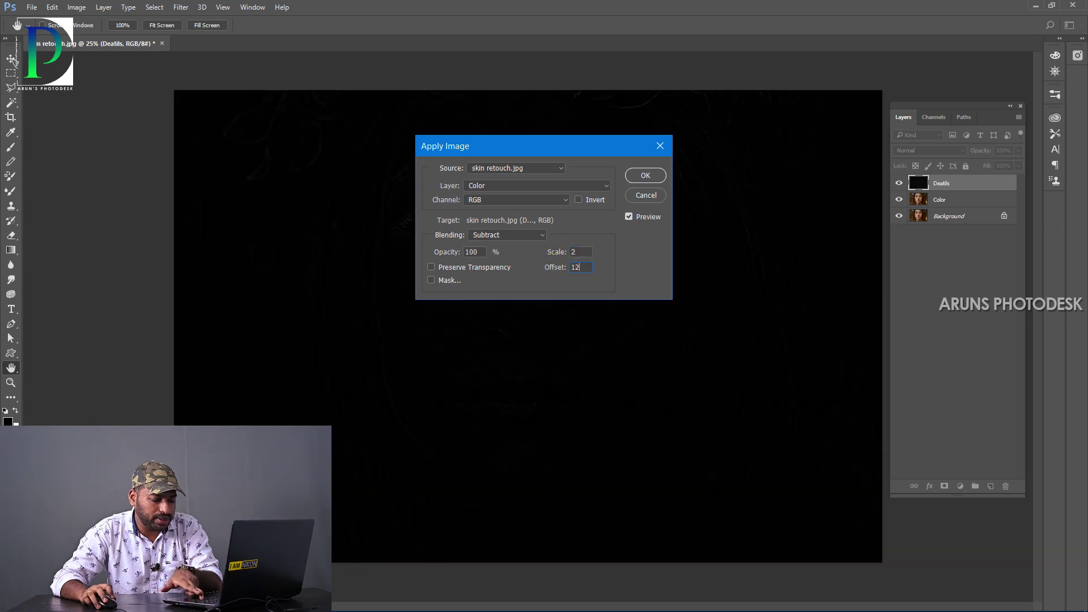
{"action": "type", "text": "8"}
{"action": "left_click", "coordinate": [647, 175]}
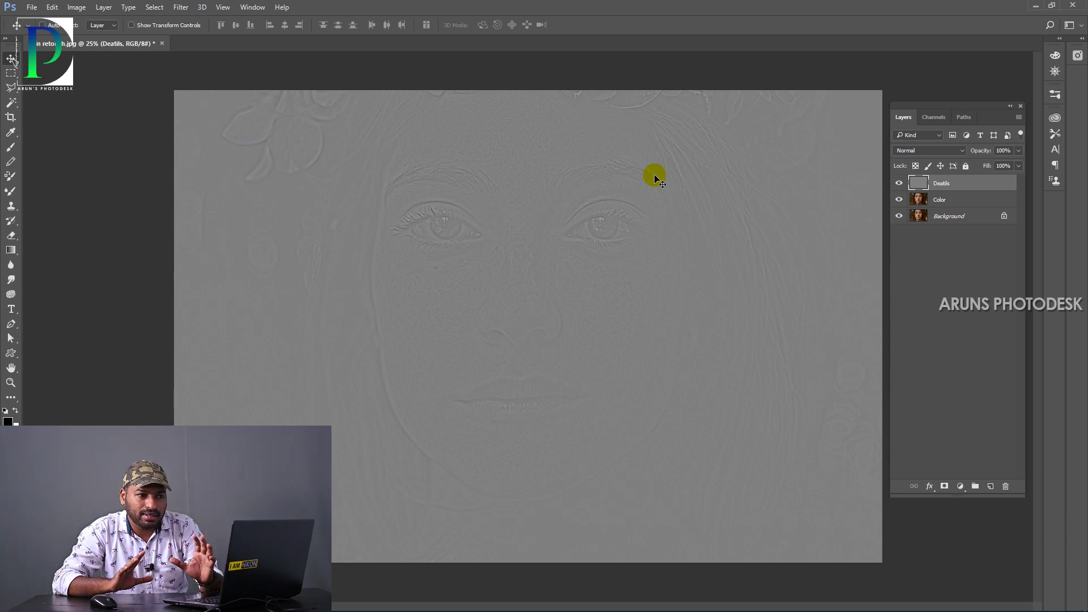
Step: Hide the Background layer and set the Deatils layer's blend mode to Linear Light
{"action": "mouse_move", "coordinate": [441, 294]}
{"action": "left_mouse_down"}
{"action": "mouse_move", "coordinate": [496, 290]}
{"action": "mouse_move", "coordinate": [447, 287]}
{"action": "left_mouse_up"}
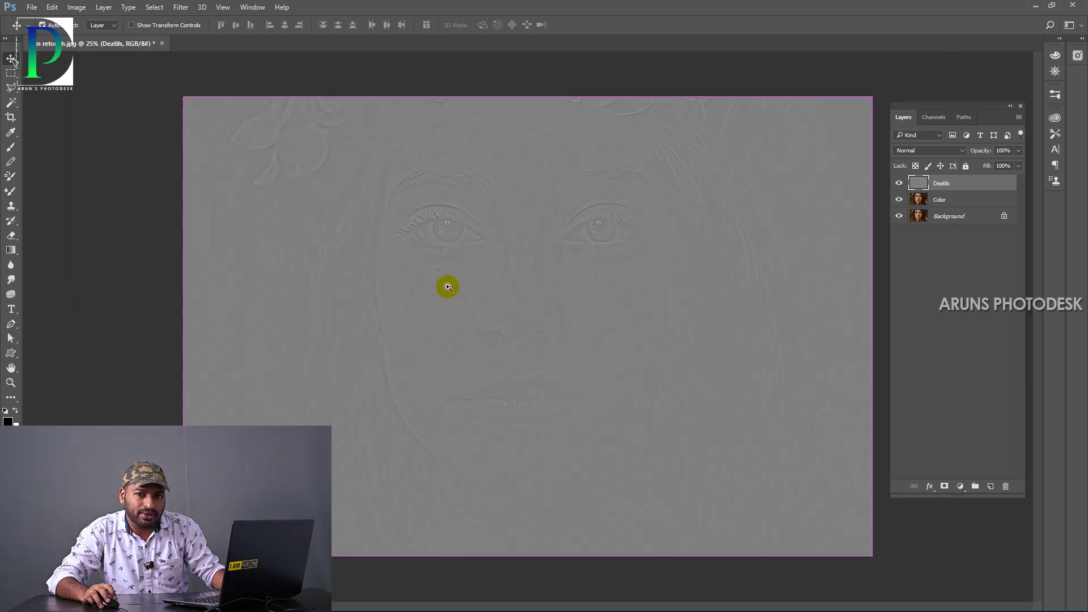
{"action": "left_click", "coordinate": [899, 216]}
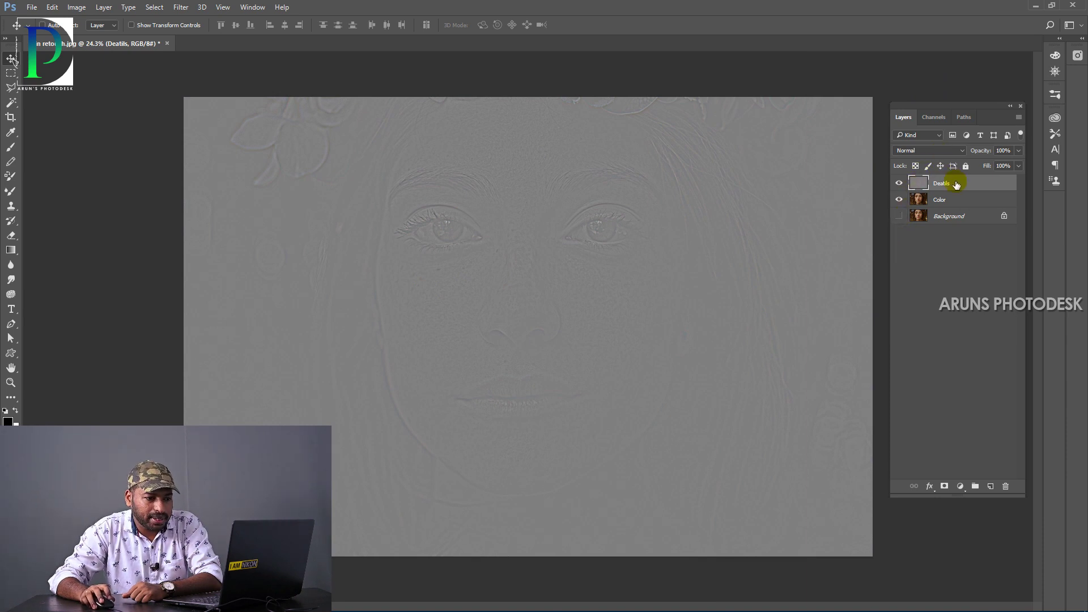
{"action": "left_click", "coordinate": [947, 149]}
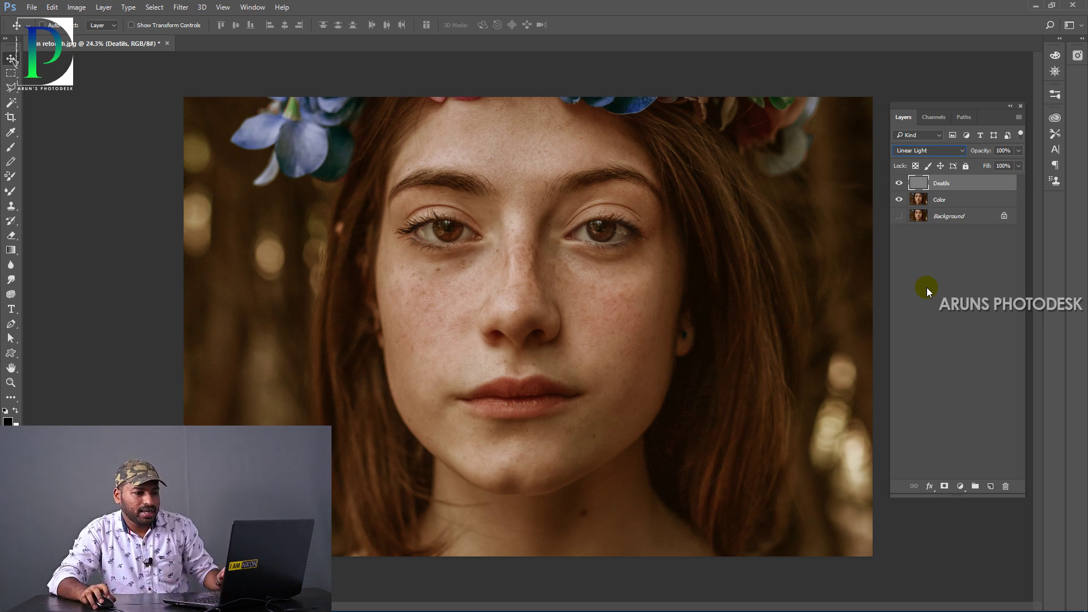
Step: Group the Deatils and Color layers together and make the Background layer visible again
{"action": "left_click", "coordinate": [952, 201], "text": "ctrl"}
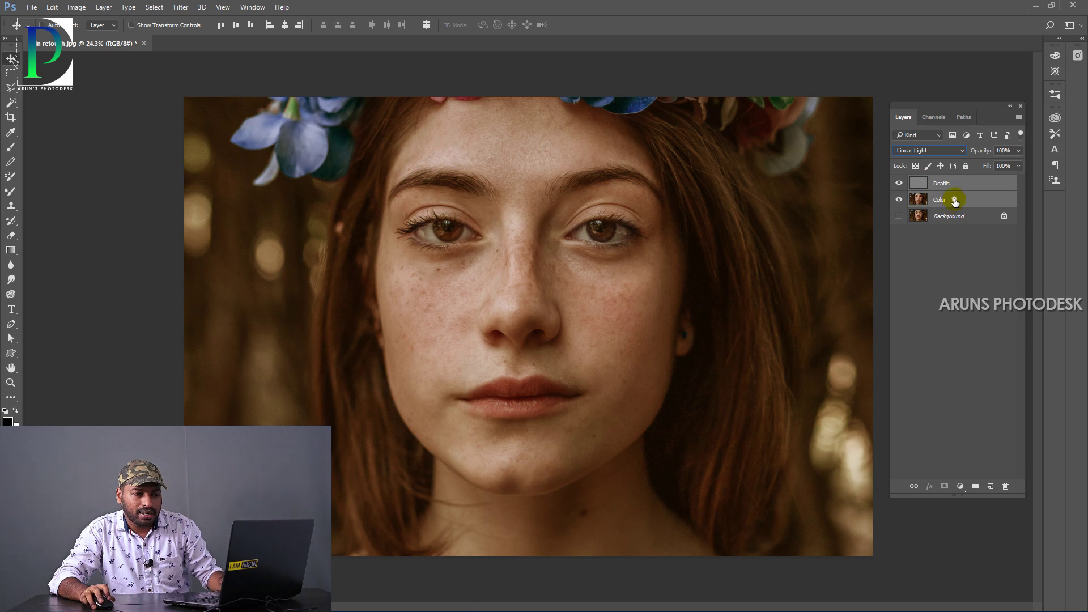
{"action": "left_click", "coordinate": [955, 186], "text": "ctrl"}
{"action": "left_click", "coordinate": [956, 186], "text": "ctrl"}
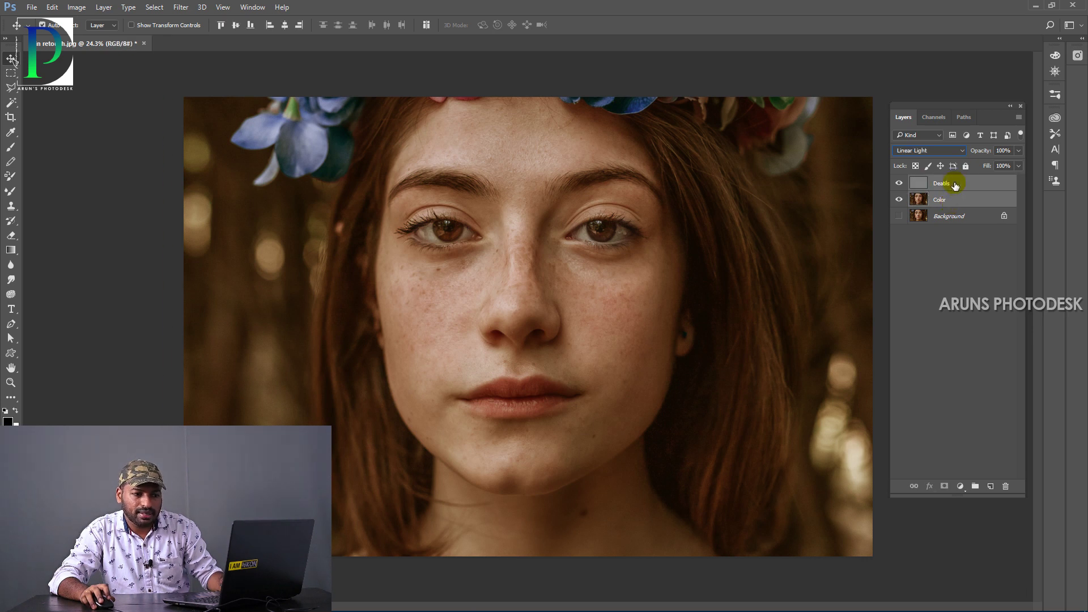
{"action": "key", "text": "ctrl+g"}
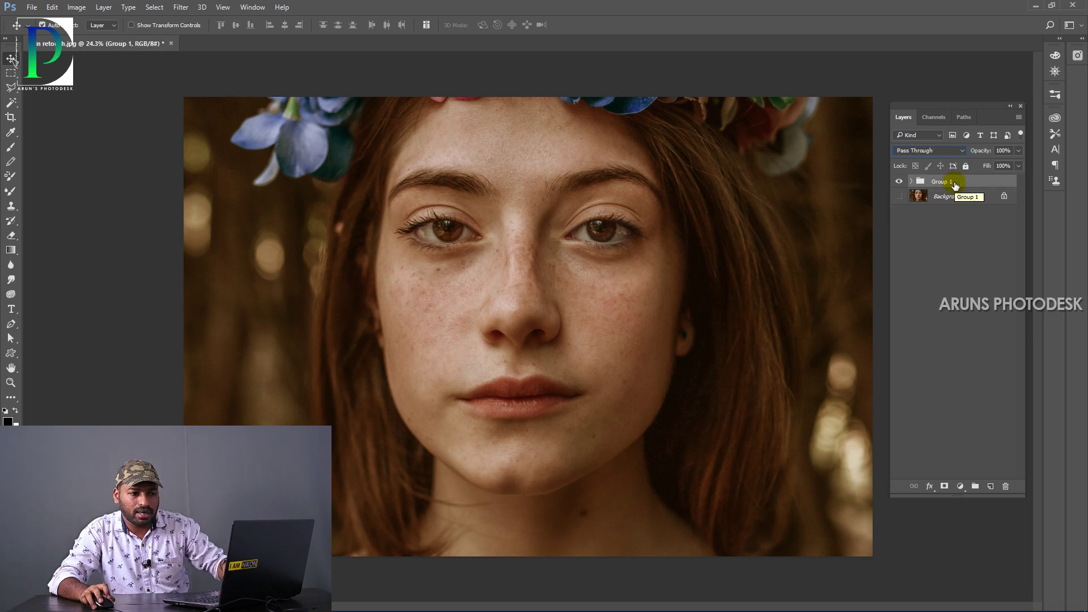
{"action": "left_click", "coordinate": [899, 197]}
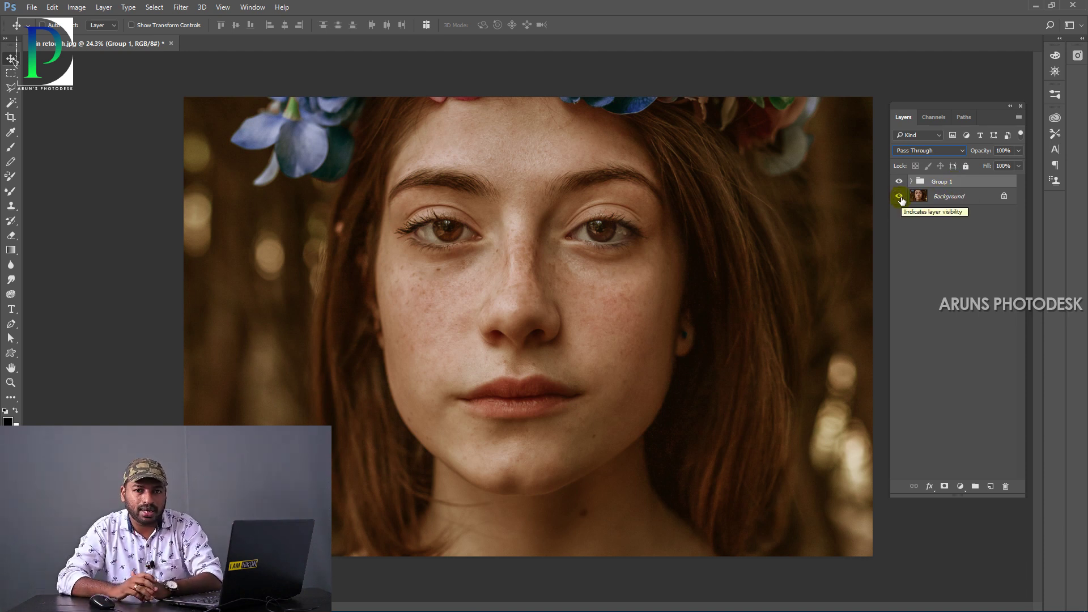
Step: Toggle the layer group's visibility repeatedly to compare the portrait with and without the separated layers
{"action": "left_click", "coordinate": [899, 183]}
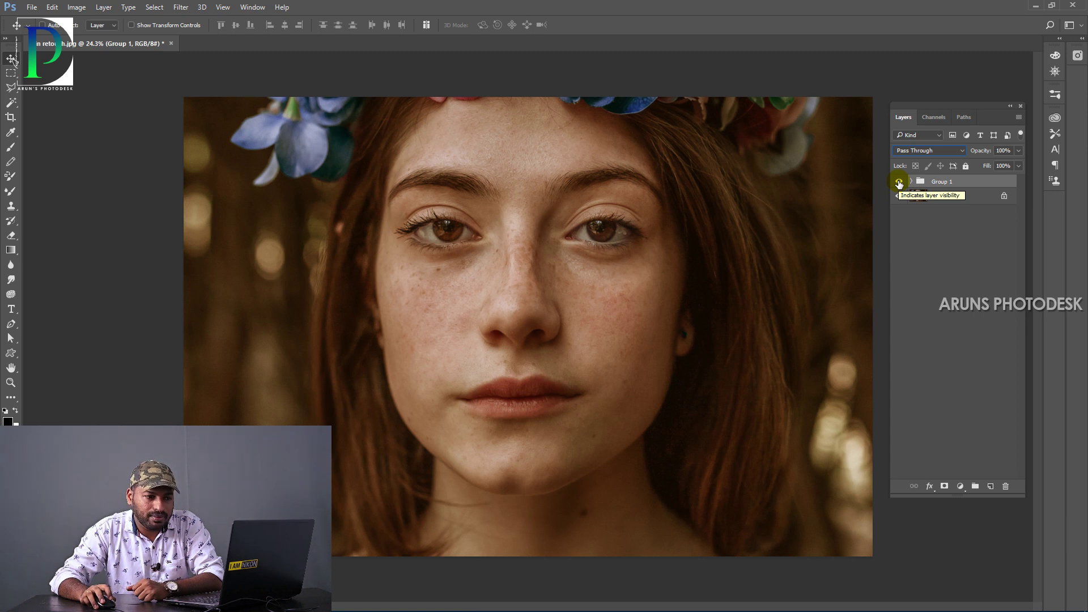
{"action": "left_click", "coordinate": [898, 183]}
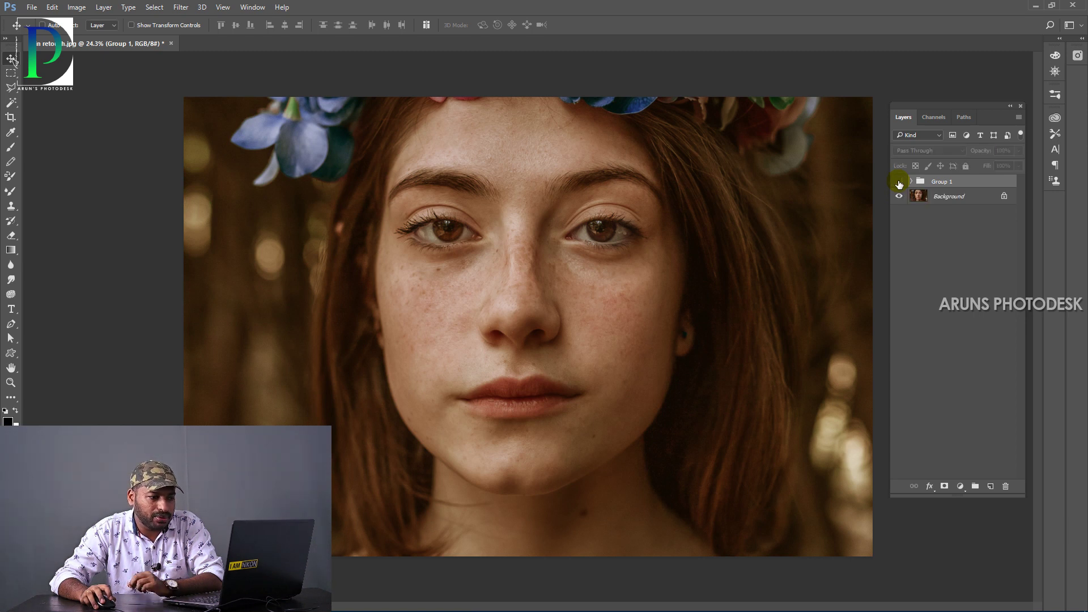
{"action": "left_click", "coordinate": [899, 182]}
{"action": "left_click", "coordinate": [898, 182]}
{"action": "left_click", "coordinate": [898, 183]}
{"action": "left_click", "coordinate": [898, 182]}
{"action": "left_click", "coordinate": [899, 182]}
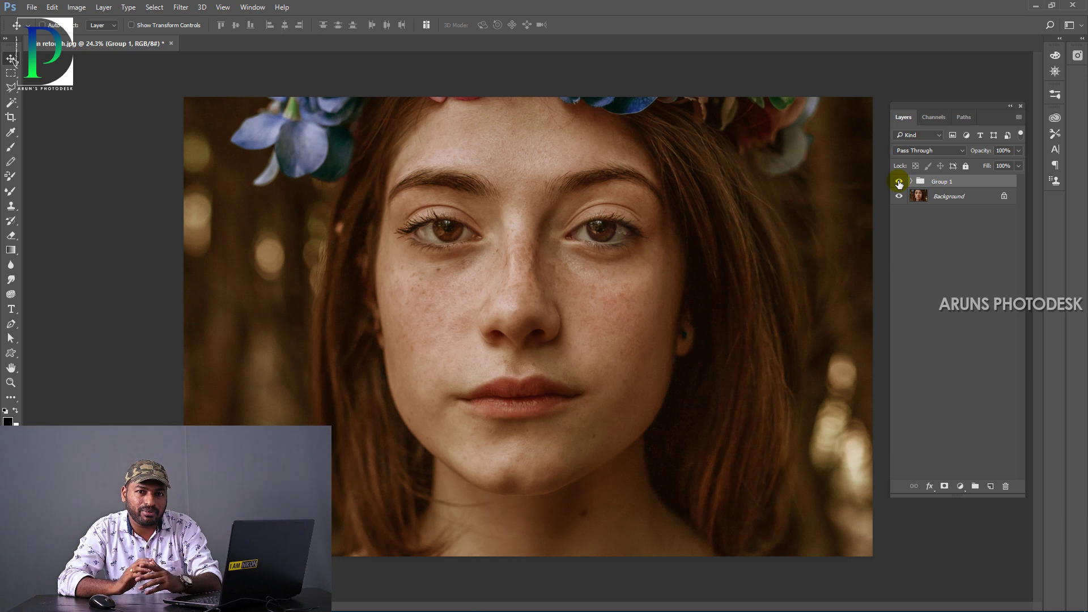
Step: Expand the layer group and toggle the Deatils and Color layers' visibility to examine each one separately
{"action": "left_click", "coordinate": [899, 196]}
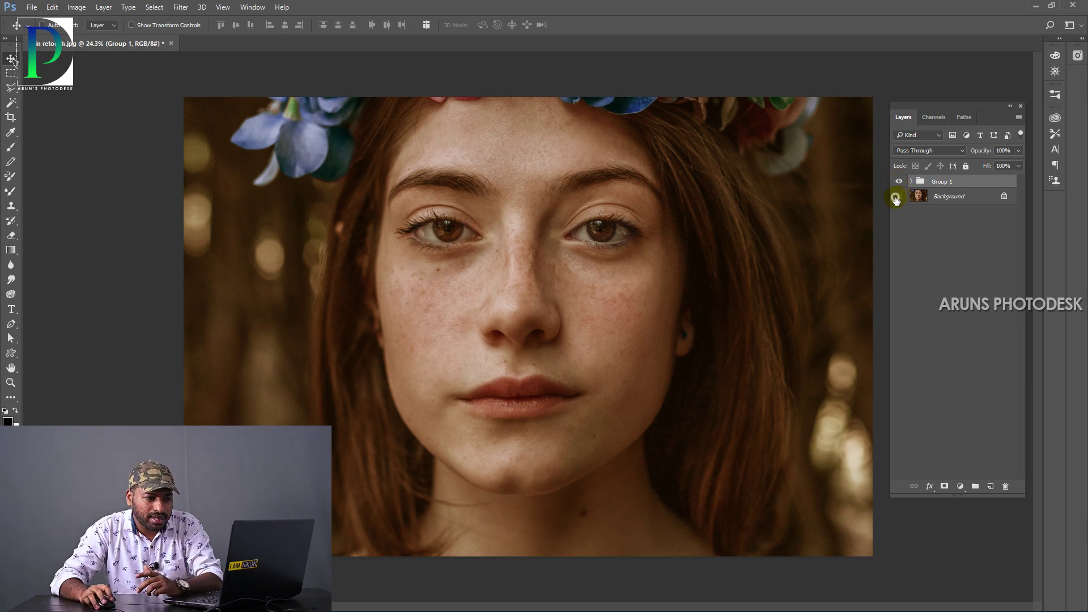
{"action": "left_click", "coordinate": [910, 181]}
{"action": "left_click", "coordinate": [898, 196]}
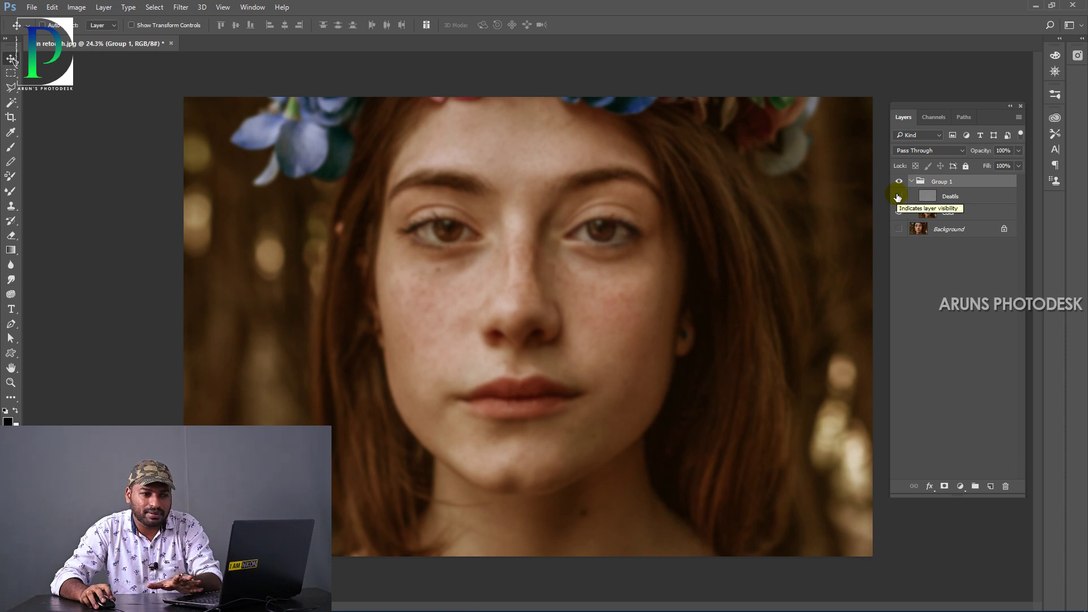
{"action": "left_click", "coordinate": [897, 196]}
{"action": "left_click", "coordinate": [901, 212]}
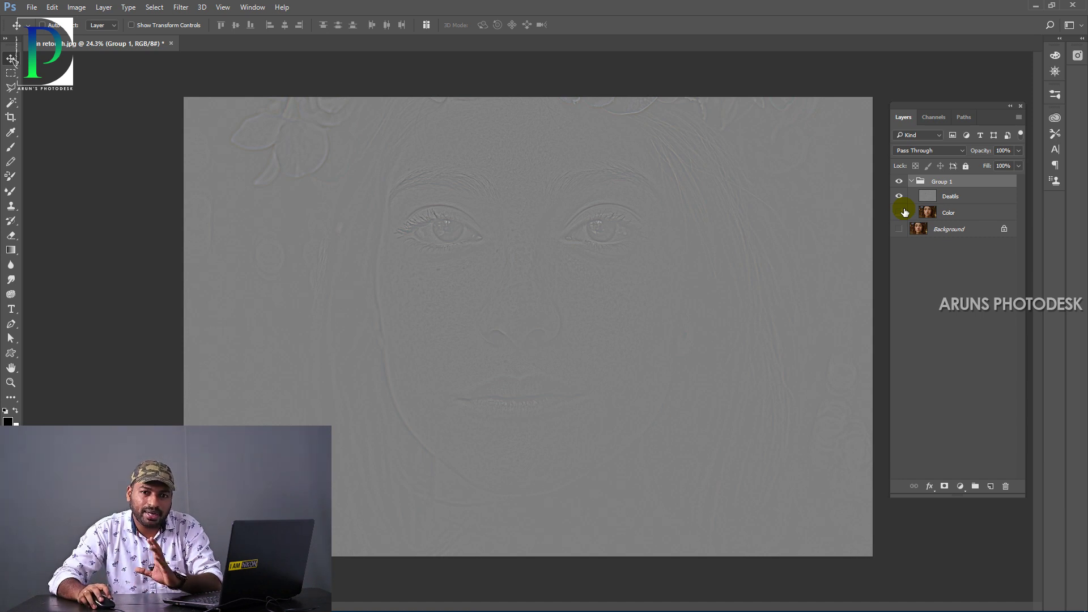
{"action": "left_click", "coordinate": [899, 212]}
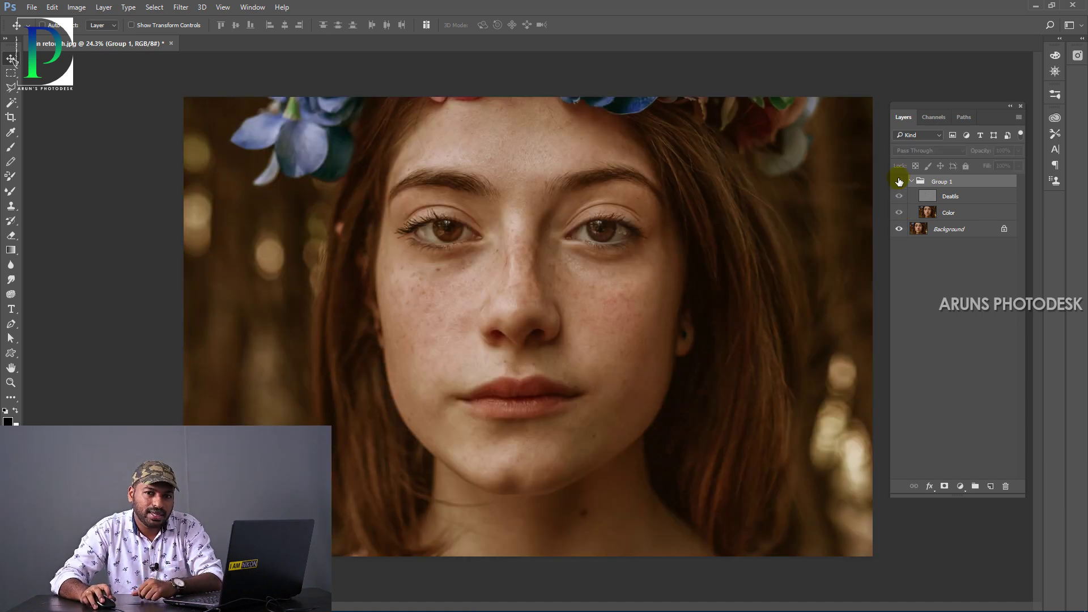
Step: Switch Group 1 off and on to compare the combined frequency separation layers with the original Background
{"action": "left_click", "coordinate": [898, 181]}
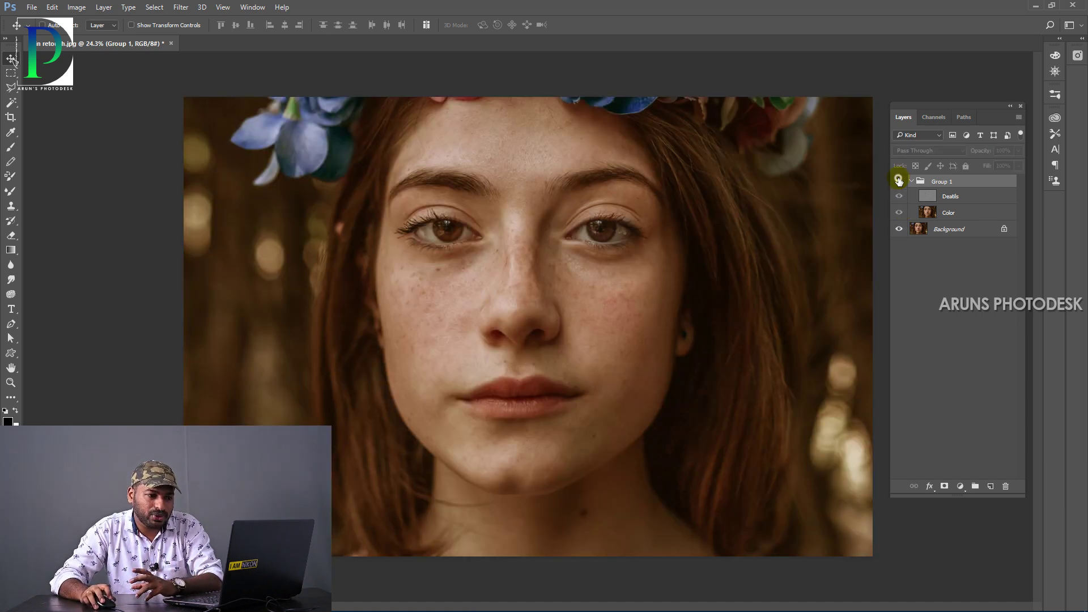
{"action": "left_click", "coordinate": [898, 181]}
{"action": "left_click", "coordinate": [899, 181]}
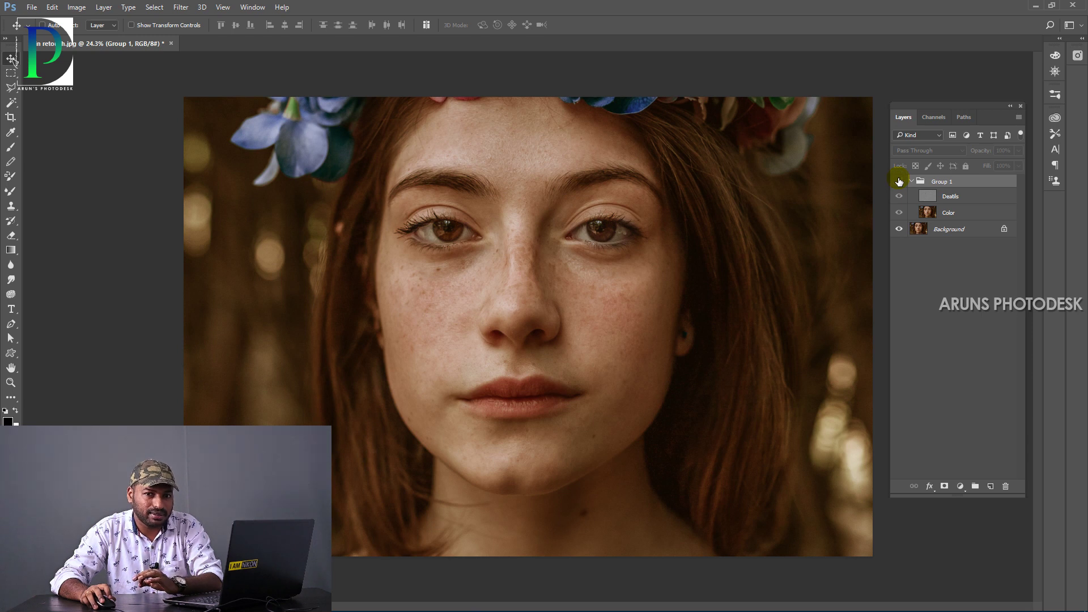
{"action": "left_click", "coordinate": [898, 181]}
{"action": "left_click", "coordinate": [901, 227]}
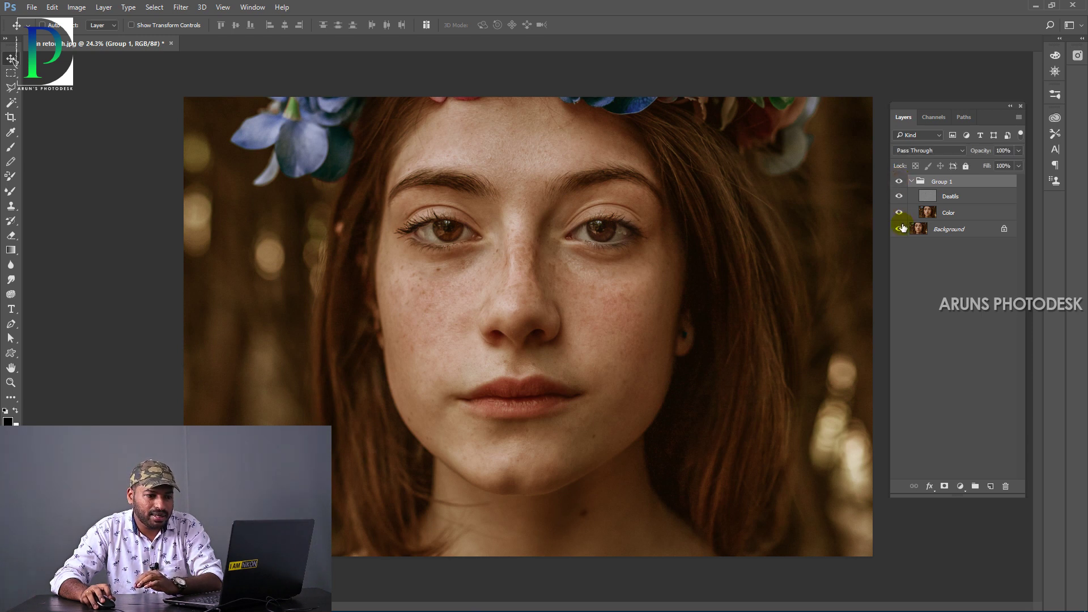
Step: Select the Color layer and activate the Mixer Brush tool over the cheek
{"action": "left_click", "coordinate": [959, 216]}
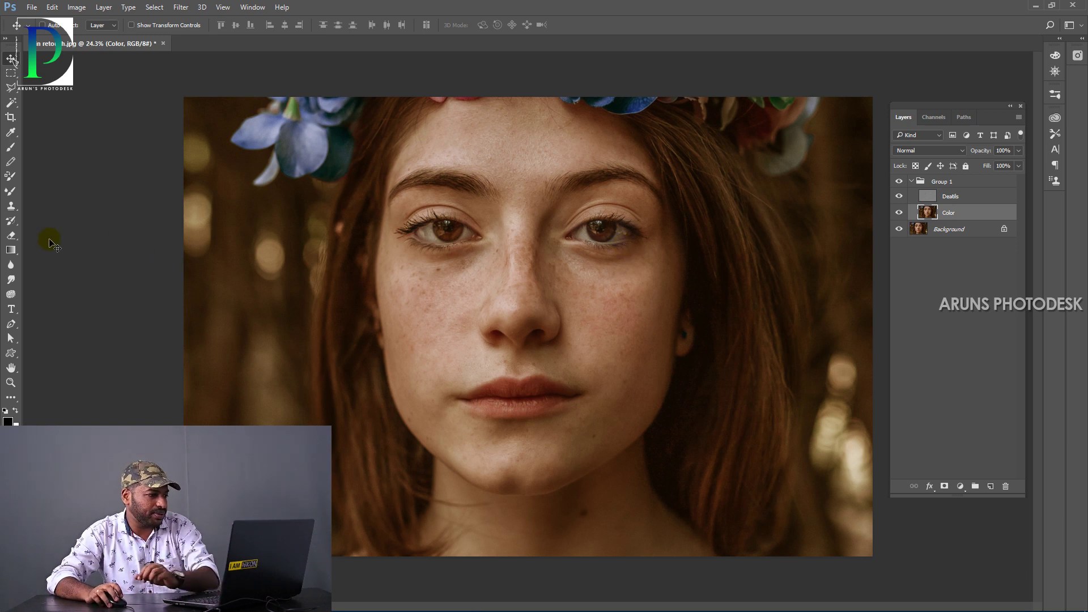
{"action": "left_click", "coordinate": [14, 193]}
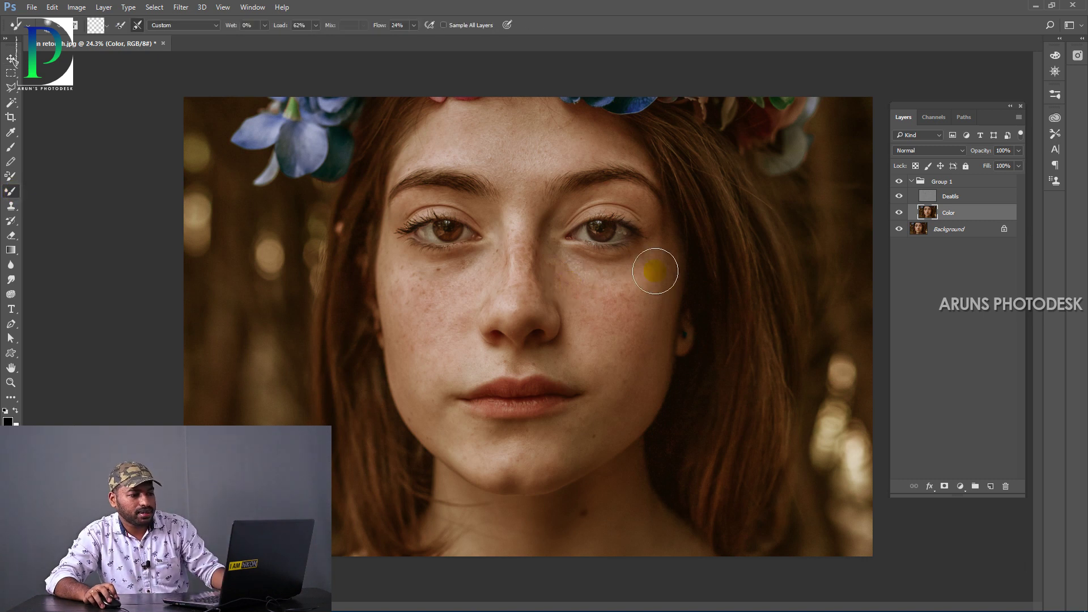
{"action": "left_click_drag", "start_coordinate": [620, 287], "coordinate": [641, 288]}
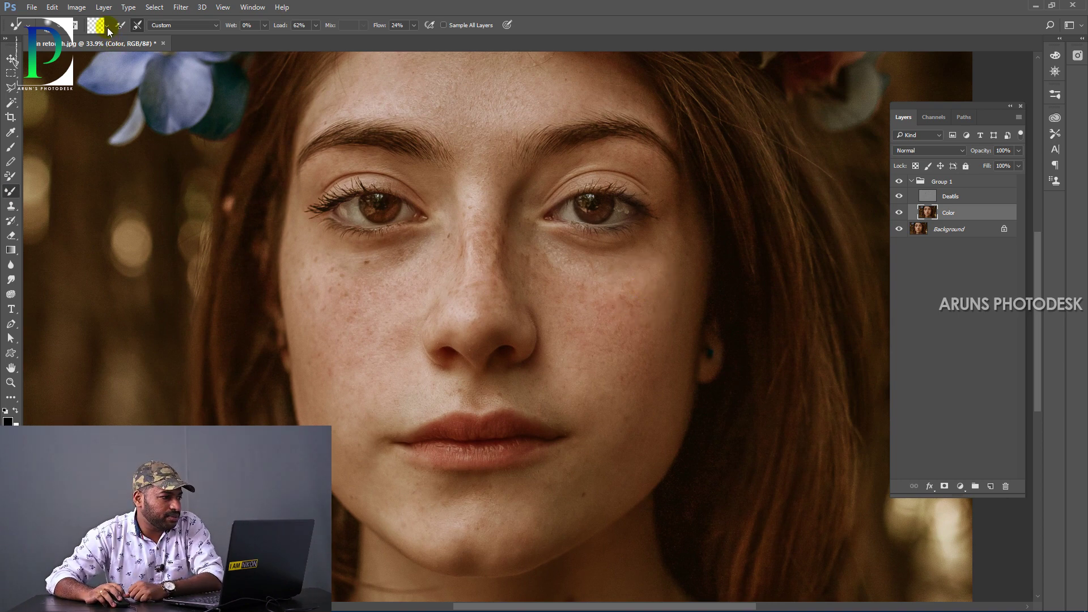
Step: Toggle the Mixer Brush's option to load the brush after each stroke, leaving it off
{"action": "left_click", "coordinate": [121, 26]}
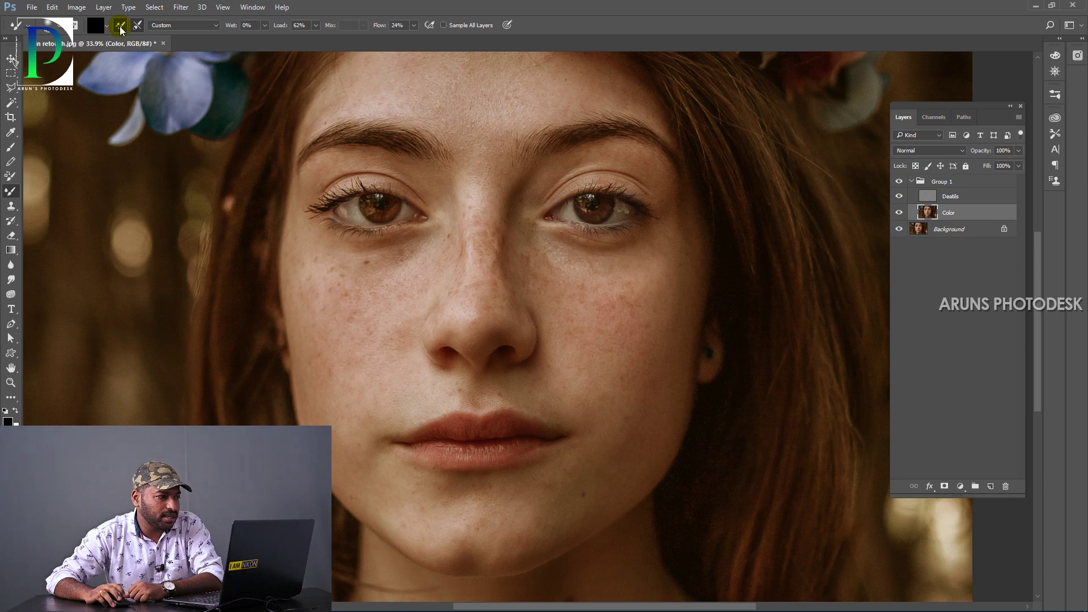
{"action": "left_click", "coordinate": [120, 26]}
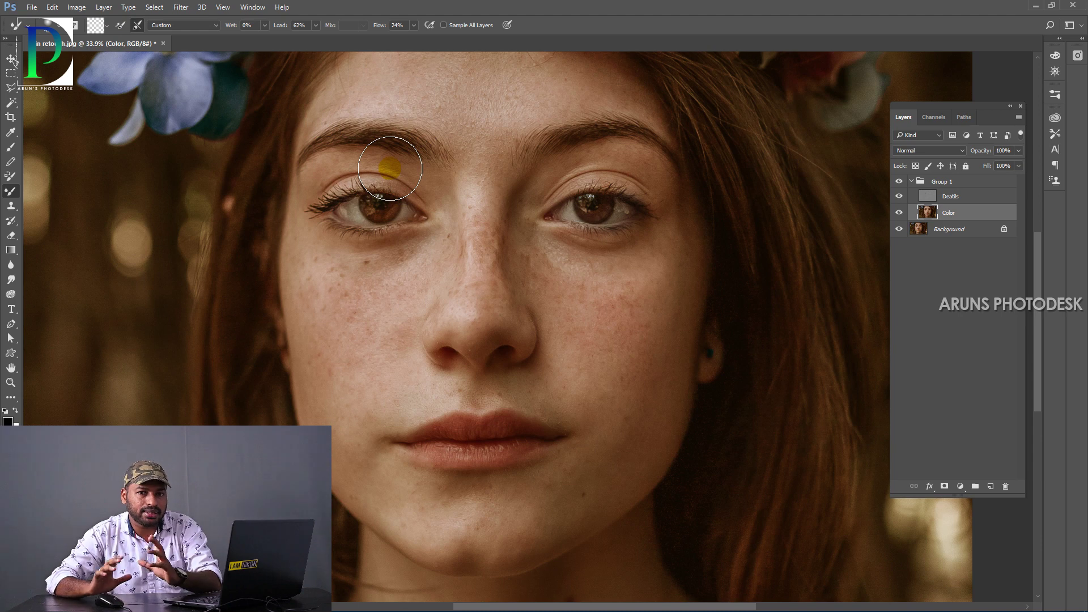
{"action": "left_click", "coordinate": [120, 26]}
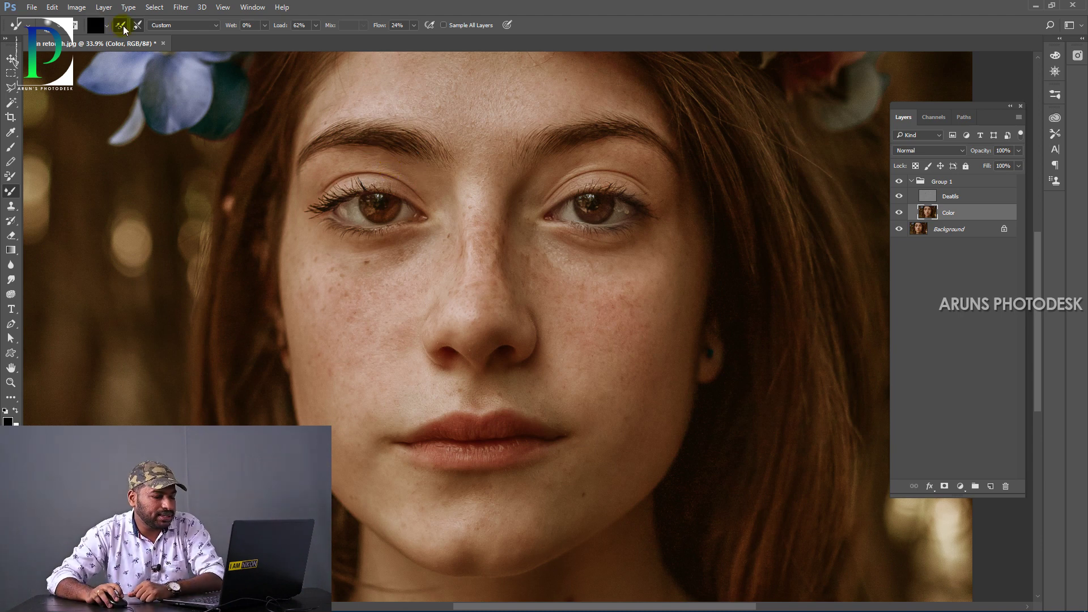
{"action": "mouse_move", "coordinate": [488, 97]}
{"action": "left_mouse_down"}
{"action": "mouse_move", "coordinate": [476, 153]}
{"action": "mouse_move", "coordinate": [558, 161]}
{"action": "mouse_move", "coordinate": [488, 141]}
{"action": "mouse_move", "coordinate": [502, 113]}
{"action": "left_mouse_up"}
{"action": "mouse_move", "coordinate": [498, 182]}
{"action": "left_mouse_down"}
{"action": "mouse_move", "coordinate": [465, 250]}
{"action": "mouse_move", "coordinate": [587, 275]}
{"action": "mouse_move", "coordinate": [603, 294]}
{"action": "mouse_move", "coordinate": [487, 205]}
{"action": "mouse_move", "coordinate": [435, 204]}
{"action": "mouse_move", "coordinate": [568, 187]}
{"action": "left_mouse_up"}
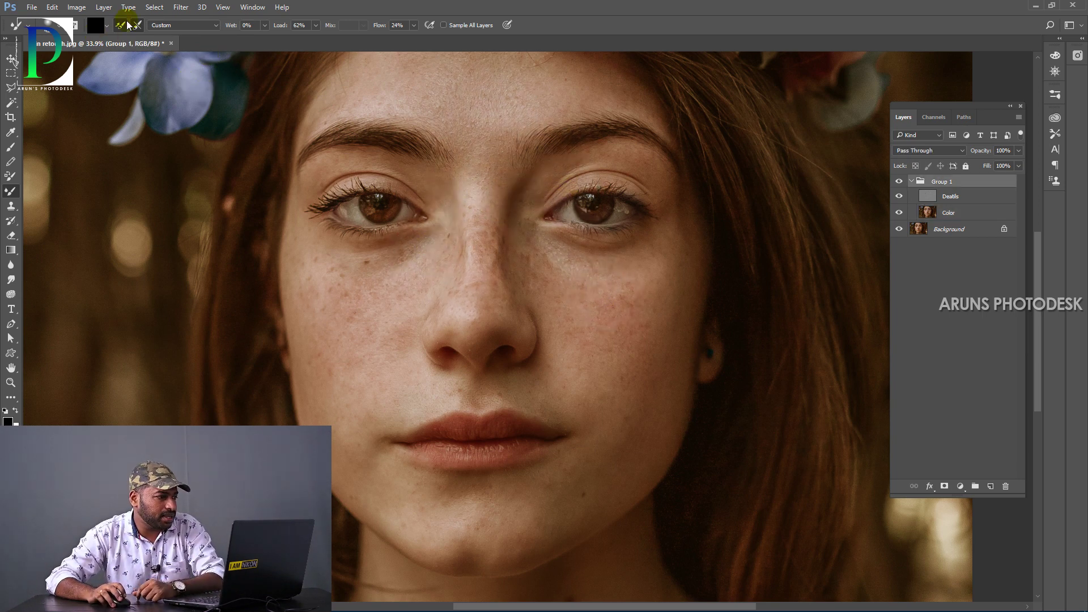
{"action": "left_click", "coordinate": [124, 26]}
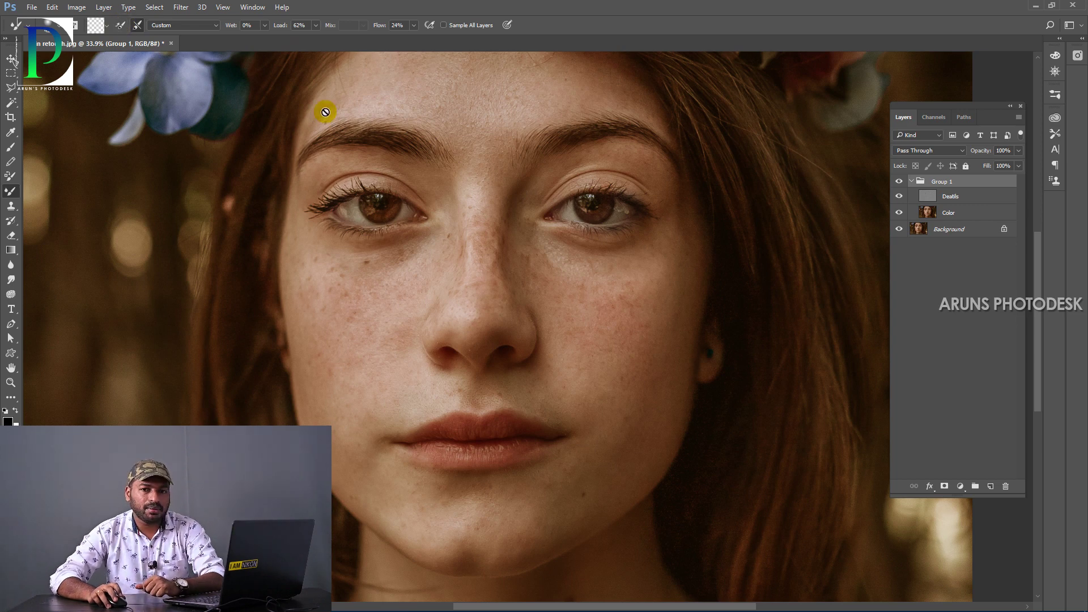
Step: Hide the Deatils layer and test Mixer Brush strokes on the Color layer over the reddish cheek
{"action": "left_click", "coordinate": [899, 196]}
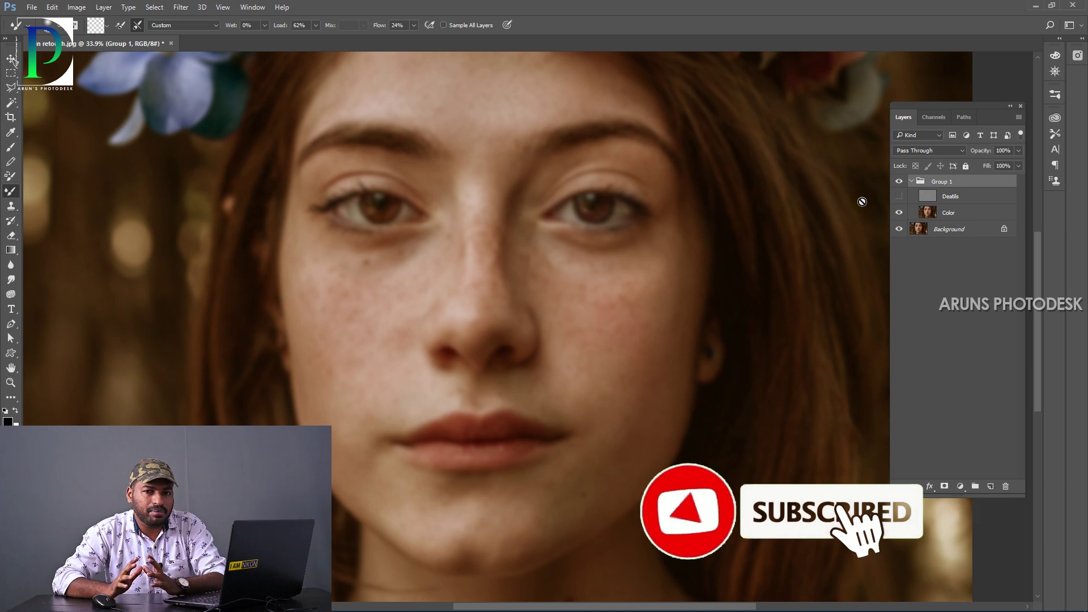
{"action": "left_click", "coordinate": [949, 213]}
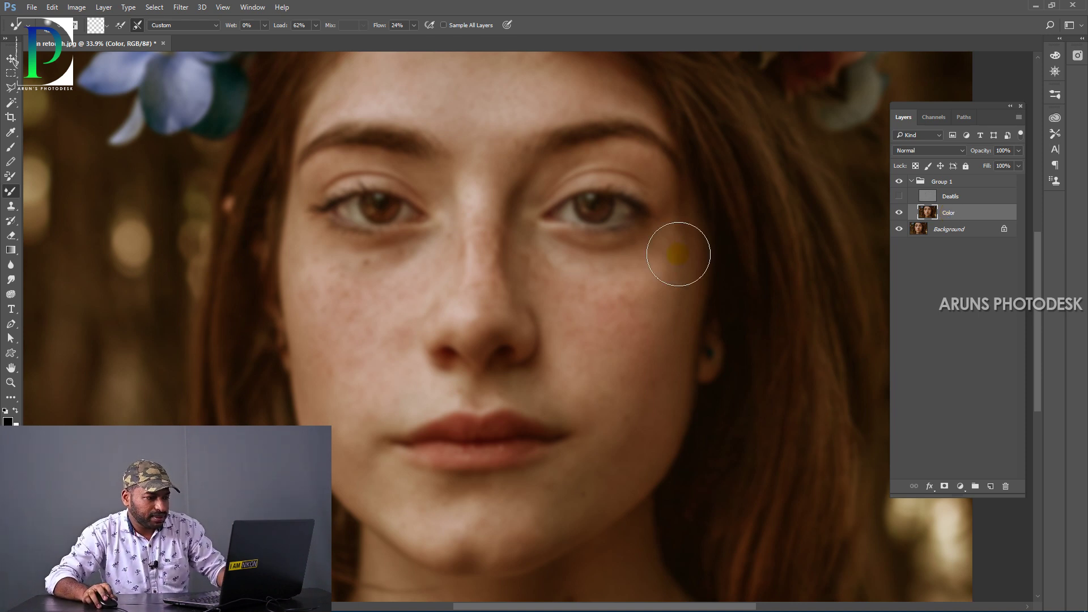
{"action": "left_click_drag", "start_coordinate": [611, 292], "coordinate": [592, 295]}
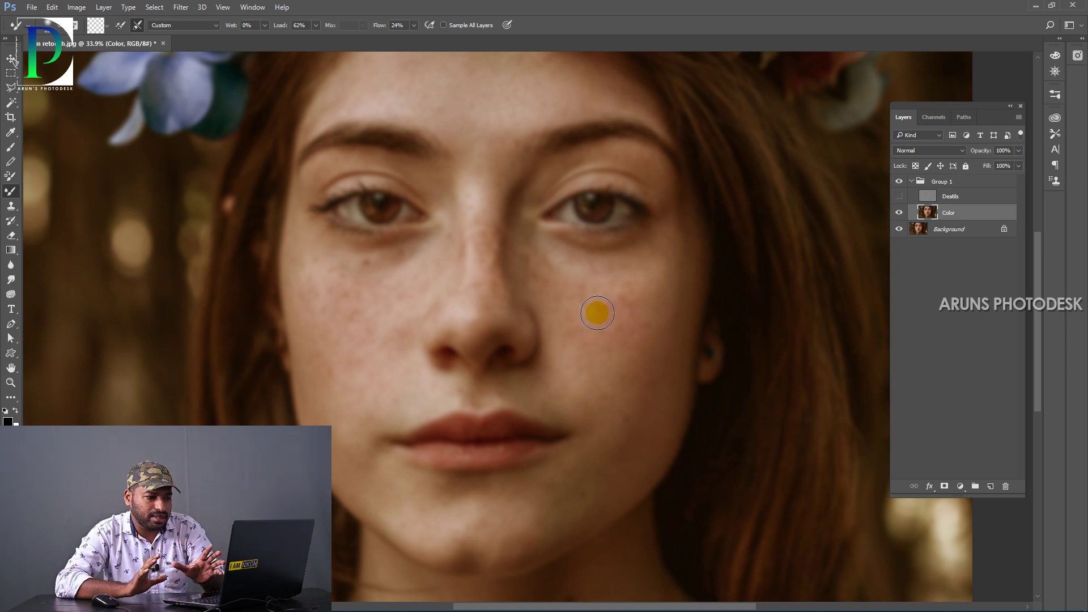
{"action": "left_click_drag", "start_coordinate": [620, 296], "coordinate": [631, 288]}
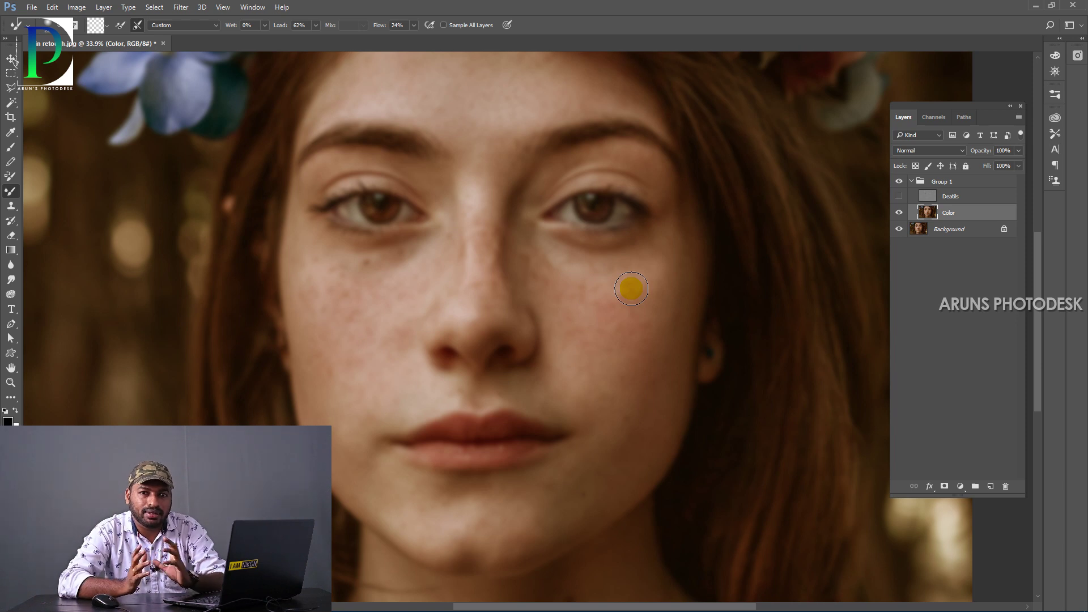
{"action": "mouse_move", "coordinate": [631, 288]}
{"action": "left_mouse_down"}
{"action": "mouse_move", "coordinate": [562, 279]}
{"action": "mouse_move", "coordinate": [636, 291]}
{"action": "mouse_move", "coordinate": [583, 315]}
{"action": "mouse_move", "coordinate": [633, 299]}
{"action": "mouse_move", "coordinate": [572, 288]}
{"action": "mouse_move", "coordinate": [631, 289]}
{"action": "mouse_move", "coordinate": [574, 281]}
{"action": "mouse_move", "coordinate": [618, 297]}
{"action": "mouse_move", "coordinate": [636, 278]}
{"action": "mouse_move", "coordinate": [593, 287]}
{"action": "mouse_move", "coordinate": [631, 286]}
{"action": "mouse_move", "coordinate": [613, 329]}
{"action": "mouse_move", "coordinate": [649, 302]}
{"action": "mouse_move", "coordinate": [665, 282]}
{"action": "left_mouse_up"}
{"action": "mouse_move", "coordinate": [633, 398]}
{"action": "left_mouse_down"}
{"action": "mouse_move", "coordinate": [668, 249]}
{"action": "mouse_move", "coordinate": [612, 311]}
{"action": "mouse_move", "coordinate": [582, 314]}
{"action": "mouse_move", "coordinate": [529, 243]}
{"action": "mouse_move", "coordinate": [603, 290]}
{"action": "left_mouse_up"}
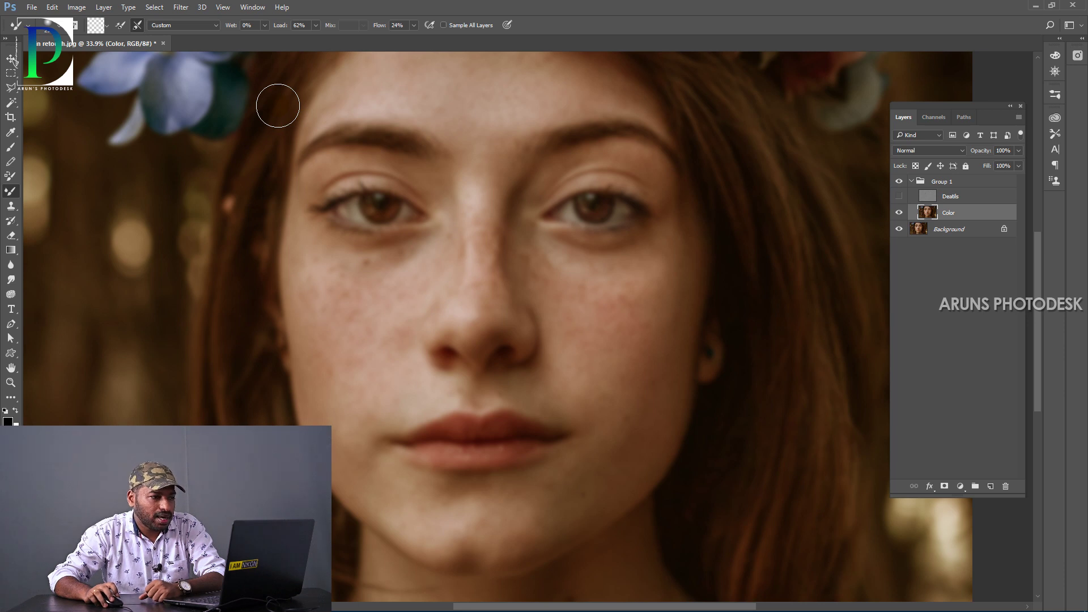
Step: Set the Mixer Brush's Wet to 30% and Load to 75%
{"action": "left_click", "coordinate": [263, 27]}
{"action": "left_click_drag", "start_coordinate": [263, 38], "coordinate": [267, 39]}
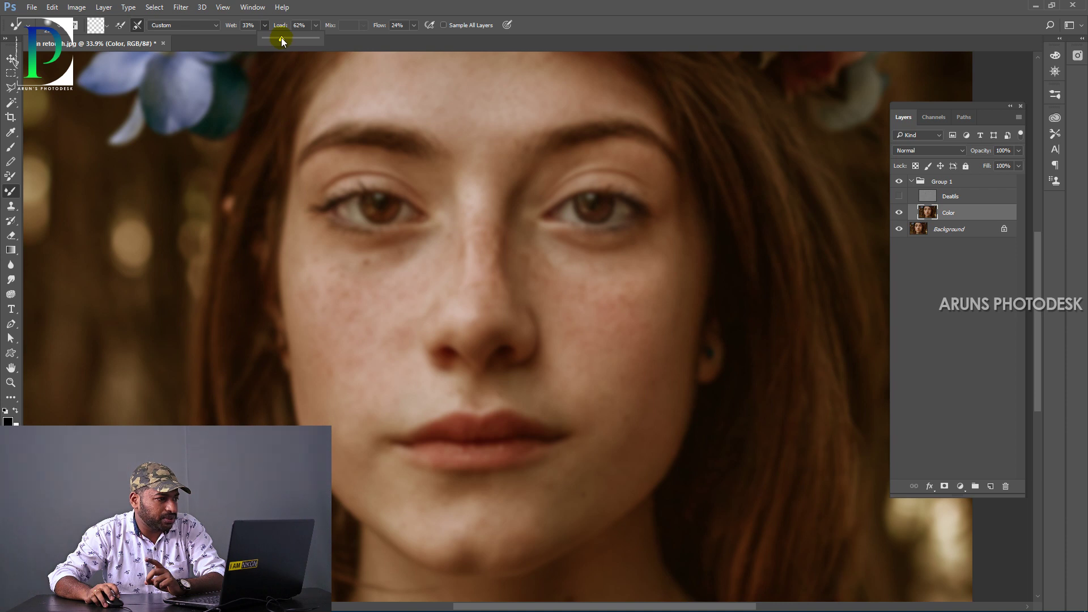
{"action": "left_click_drag", "start_coordinate": [253, 26], "coordinate": [216, 27]}
{"action": "type", "text": "30"}
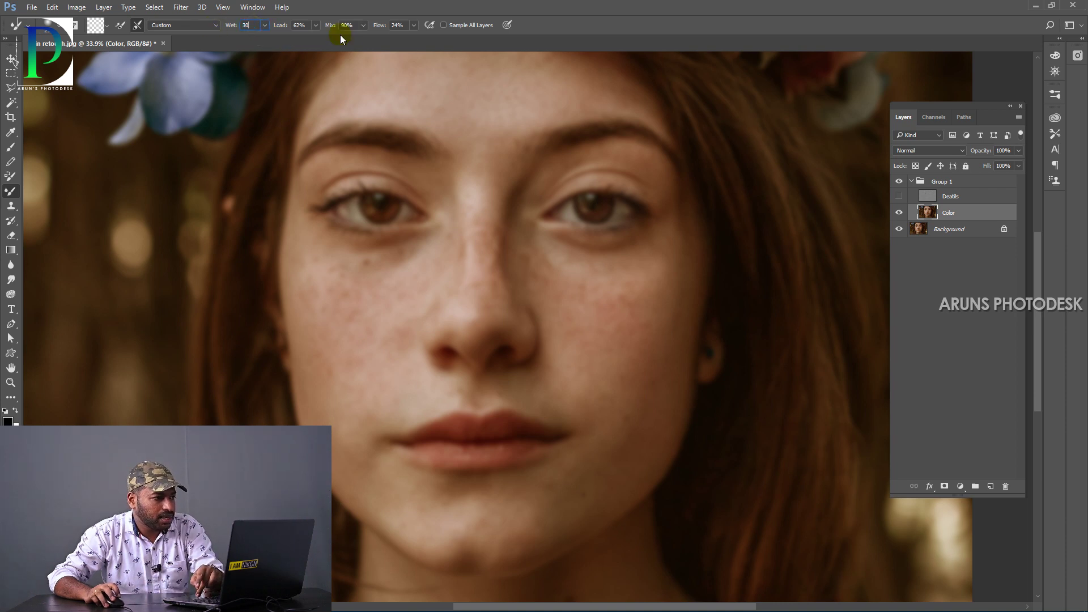
{"action": "left_click", "coordinate": [301, 24]}
{"action": "type", "text": "75"}
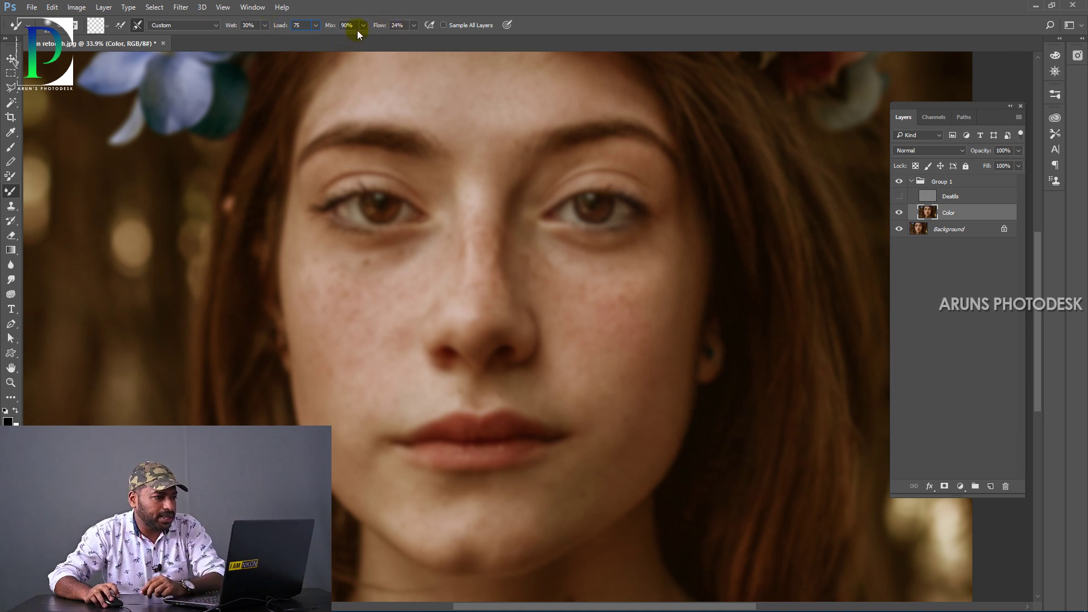
{"action": "left_click", "coordinate": [106, 26]}
{"action": "left_click", "coordinate": [119, 39]}
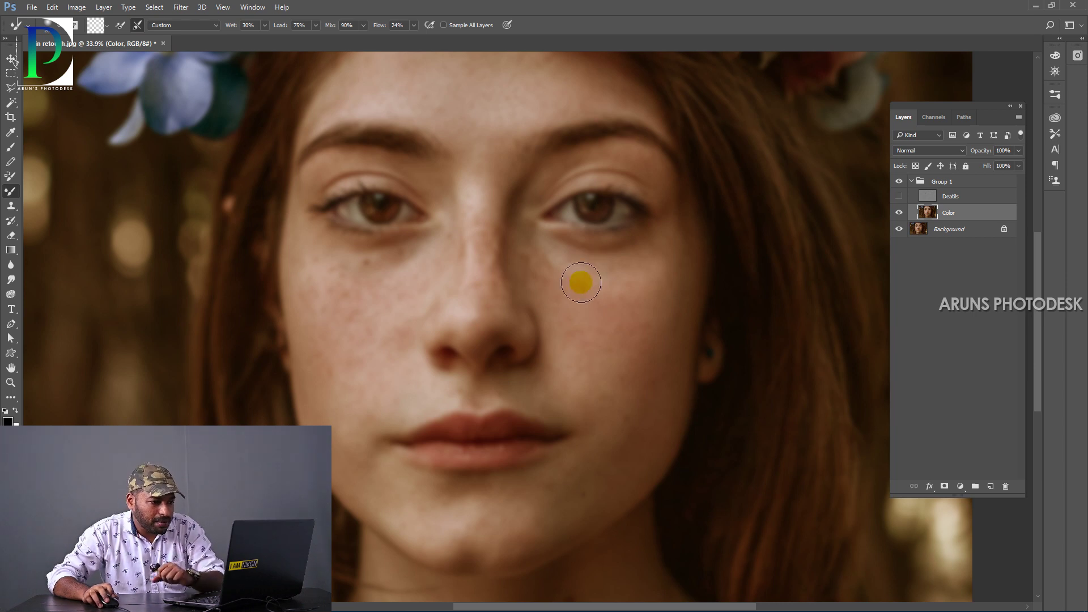
Step: Try Mixer Brush strokes on the cheek and across the nose bridge, and undo them
{"action": "left_click_drag", "start_coordinate": [587, 280], "coordinate": [570, 276]}
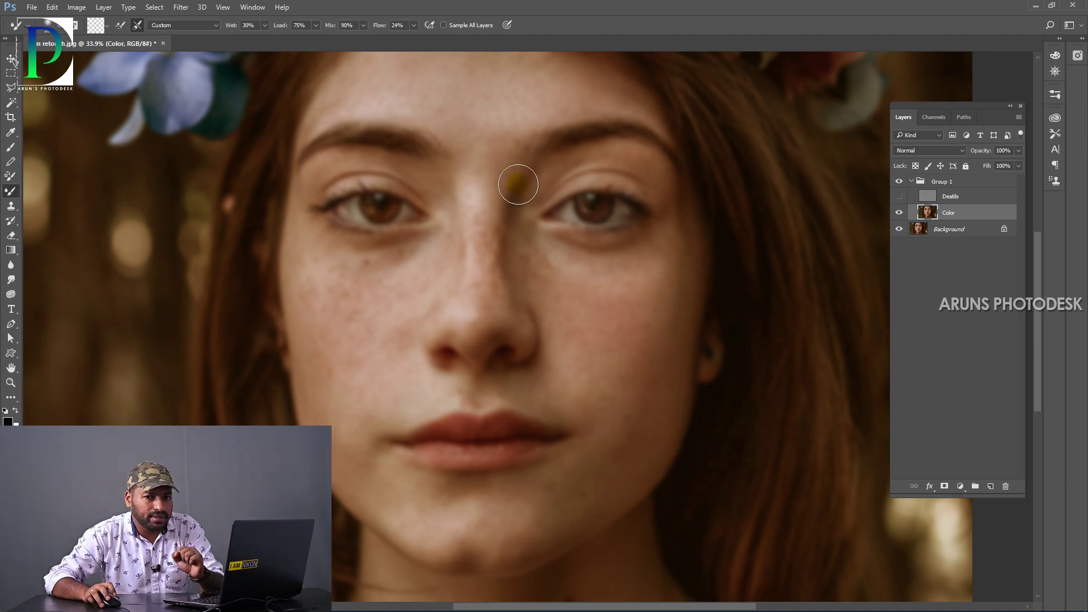
{"action": "mouse_move", "coordinate": [481, 195]}
{"action": "left_mouse_down"}
{"action": "mouse_move", "coordinate": [528, 215]}
{"action": "mouse_move", "coordinate": [485, 231]}
{"action": "mouse_move", "coordinate": [552, 237]}
{"action": "mouse_move", "coordinate": [470, 249]}
{"action": "mouse_move", "coordinate": [533, 257]}
{"action": "left_mouse_up"}
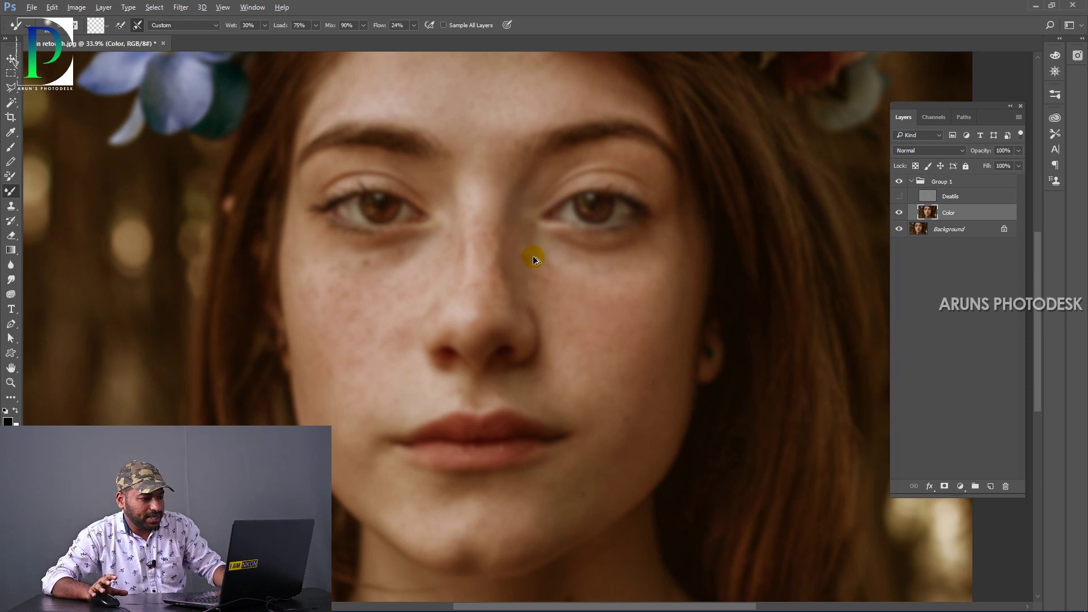
{"action": "key", "text": "ctrl+alt+z"}
{"action": "key", "text": "ctrl+alt+z"}
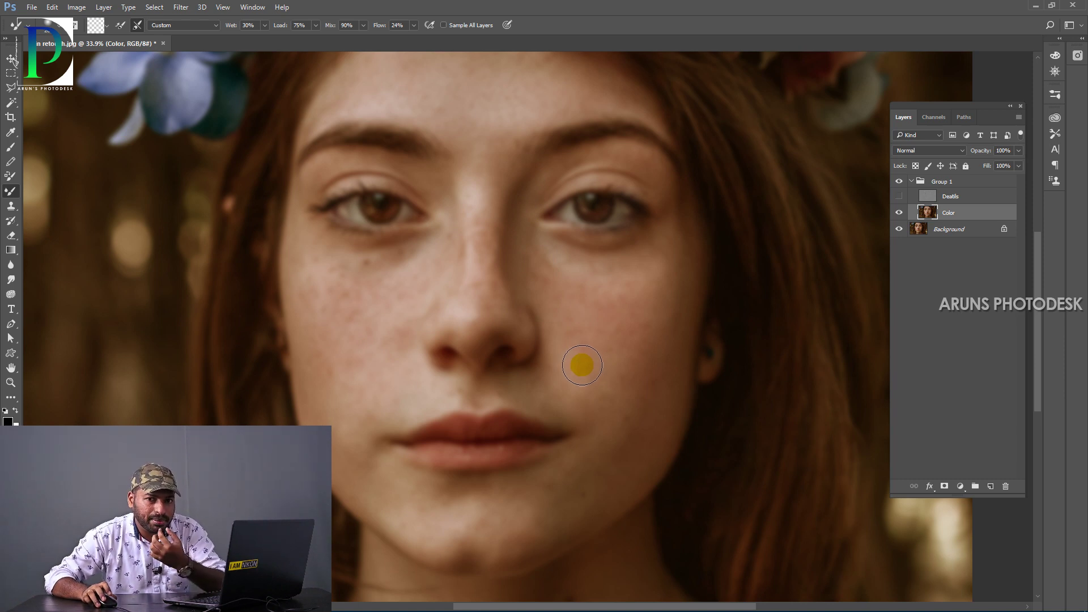
Step: Blend the uneven skin tones on the model's left cheek with the Mixer Brush, from below the eye to the jaw
{"action": "left_click", "coordinate": [466, 443]}
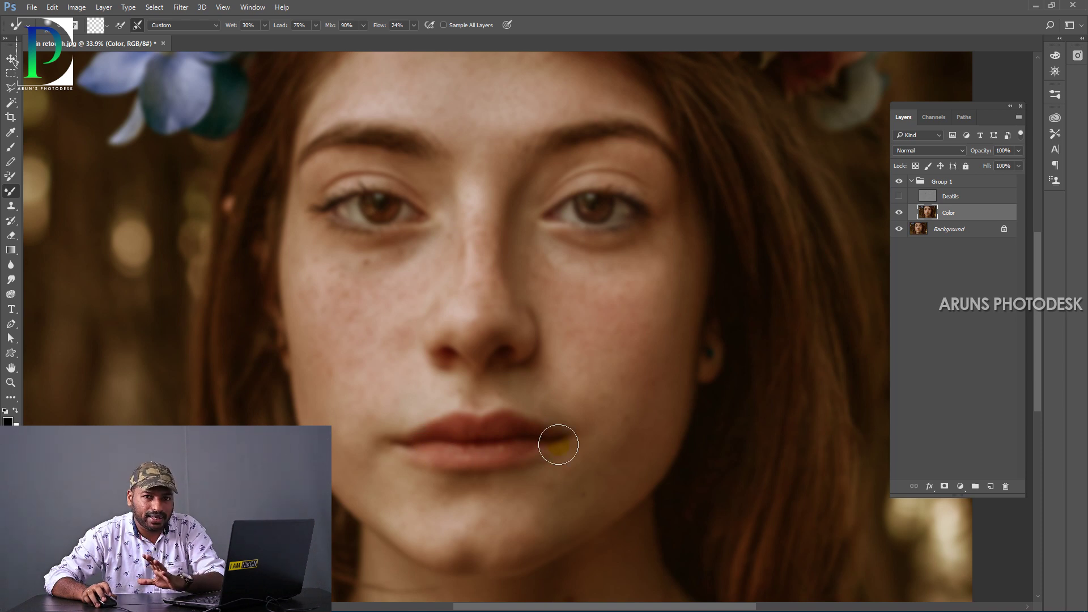
{"action": "left_click", "coordinate": [594, 355]}
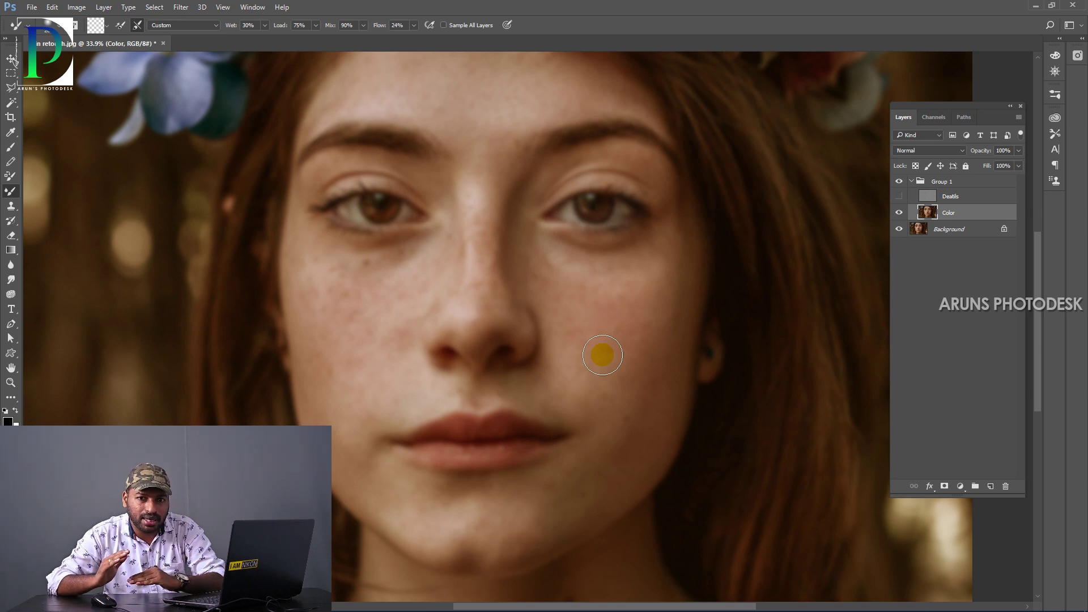
{"action": "mouse_move", "coordinate": [602, 355]}
{"action": "left_mouse_down"}
{"action": "mouse_move", "coordinate": [655, 253]}
{"action": "mouse_move", "coordinate": [668, 267]}
{"action": "left_mouse_up"}
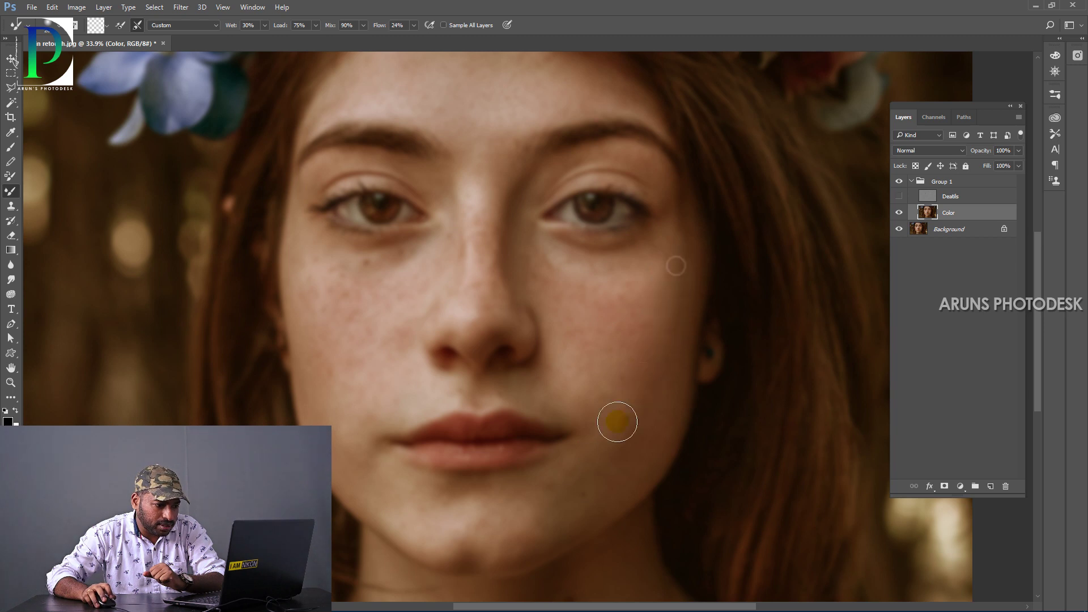
{"action": "left_click_drag", "start_coordinate": [664, 381], "coordinate": [631, 456]}
{"action": "mouse_move", "coordinate": [657, 410]}
{"action": "left_mouse_down"}
{"action": "mouse_move", "coordinate": [623, 385]}
{"action": "mouse_move", "coordinate": [639, 272]}
{"action": "left_mouse_up"}
{"action": "mouse_move", "coordinate": [632, 319]}
{"action": "left_mouse_down"}
{"action": "mouse_move", "coordinate": [595, 366]}
{"action": "mouse_move", "coordinate": [594, 294]}
{"action": "mouse_move", "coordinate": [549, 255]}
{"action": "mouse_move", "coordinate": [624, 253]}
{"action": "mouse_move", "coordinate": [638, 267]}
{"action": "mouse_move", "coordinate": [631, 286]}
{"action": "mouse_move", "coordinate": [570, 332]}
{"action": "mouse_move", "coordinate": [600, 383]}
{"action": "mouse_move", "coordinate": [574, 361]}
{"action": "mouse_move", "coordinate": [590, 266]}
{"action": "mouse_move", "coordinate": [529, 256]}
{"action": "mouse_move", "coordinate": [554, 275]}
{"action": "mouse_move", "coordinate": [653, 266]}
{"action": "left_mouse_up"}
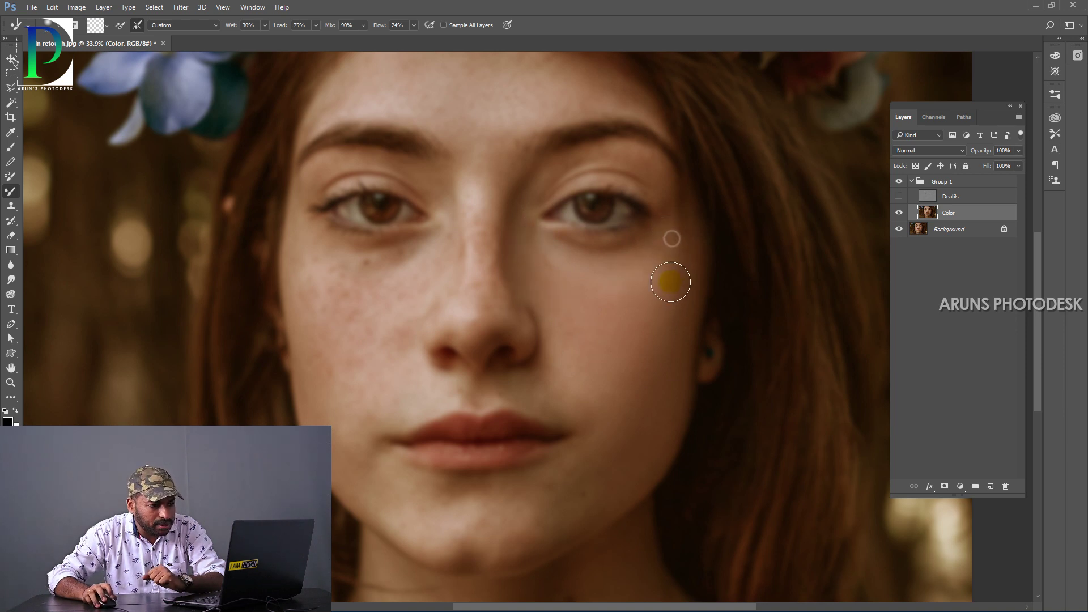
{"action": "left_click_drag", "start_coordinate": [668, 290], "coordinate": [277, 74]}
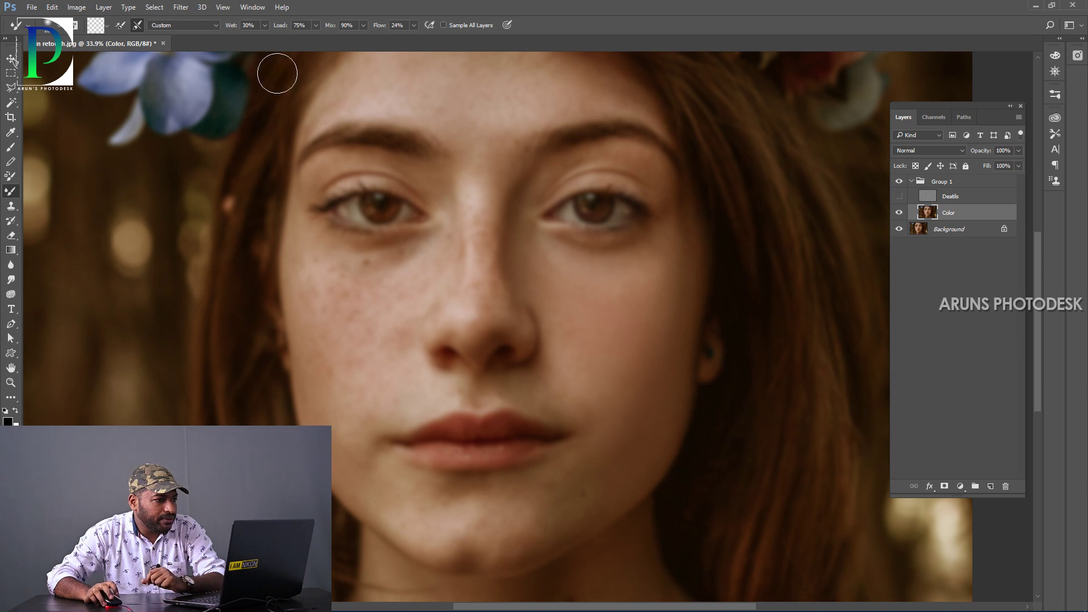
Step: Blend the blotchy skin on the forehead and the model's right cheek, and check it by toggling the Deatils layer
{"action": "mouse_move", "coordinate": [436, 119]}
{"action": "left_mouse_down"}
{"action": "mouse_move", "coordinate": [451, 255]}
{"action": "mouse_move", "coordinate": [362, 284]}
{"action": "mouse_move", "coordinate": [396, 263]}
{"action": "mouse_move", "coordinate": [345, 255]}
{"action": "mouse_move", "coordinate": [334, 293]}
{"action": "mouse_move", "coordinate": [308, 274]}
{"action": "mouse_move", "coordinate": [347, 318]}
{"action": "mouse_move", "coordinate": [325, 308]}
{"action": "mouse_move", "coordinate": [399, 289]}
{"action": "mouse_move", "coordinate": [376, 304]}
{"action": "mouse_move", "coordinate": [318, 274]}
{"action": "mouse_move", "coordinate": [376, 260]}
{"action": "mouse_move", "coordinate": [421, 294]}
{"action": "mouse_move", "coordinate": [364, 372]}
{"action": "mouse_move", "coordinate": [320, 338]}
{"action": "mouse_move", "coordinate": [315, 389]}
{"action": "mouse_move", "coordinate": [301, 291]}
{"action": "mouse_move", "coordinate": [360, 417]}
{"action": "mouse_move", "coordinate": [338, 400]}
{"action": "mouse_move", "coordinate": [357, 464]}
{"action": "mouse_move", "coordinate": [329, 410]}
{"action": "mouse_move", "coordinate": [317, 337]}
{"action": "mouse_move", "coordinate": [391, 364]}
{"action": "mouse_move", "coordinate": [354, 321]}
{"action": "left_mouse_up"}
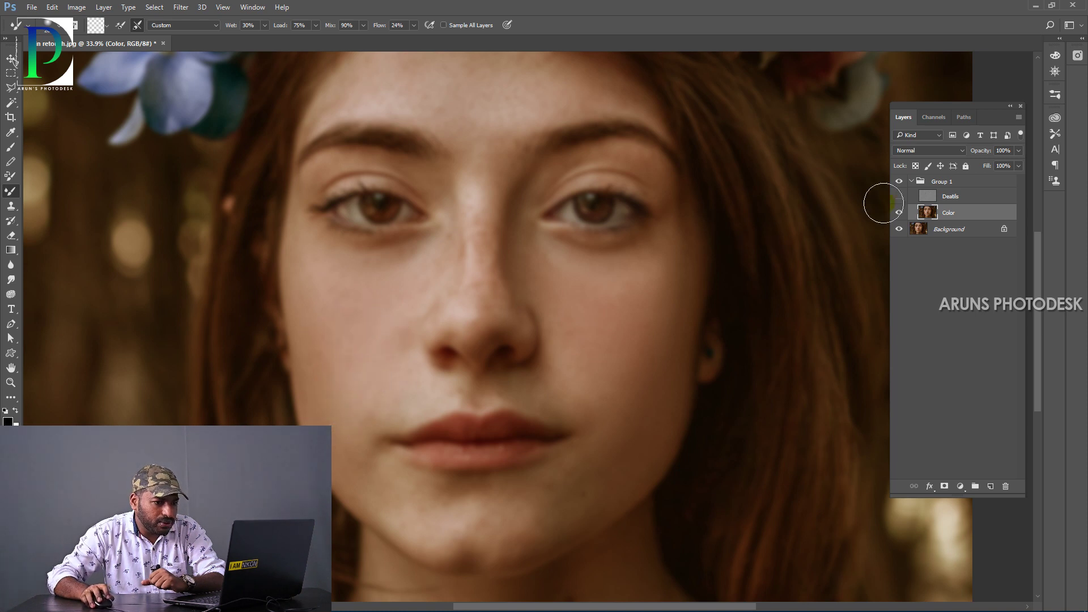
{"action": "left_click", "coordinate": [900, 196]}
{"action": "left_click", "coordinate": [900, 196]}
Step: Smooth the skin tones on the chin and below the lips on the Color layer
{"action": "mouse_move", "coordinate": [550, 286]}
{"action": "left_mouse_down"}
{"action": "mouse_move", "coordinate": [480, 264]}
{"action": "mouse_move", "coordinate": [482, 191]}
{"action": "mouse_move", "coordinate": [478, 290]}
{"action": "mouse_move", "coordinate": [480, 194]}
{"action": "mouse_move", "coordinate": [491, 301]}
{"action": "left_mouse_up"}
{"action": "left_click", "coordinate": [591, 341]}
{"action": "mouse_move", "coordinate": [591, 340]}
{"action": "left_mouse_down"}
{"action": "mouse_move", "coordinate": [515, 509]}
{"action": "mouse_move", "coordinate": [601, 484]}
{"action": "mouse_move", "coordinate": [592, 492]}
{"action": "mouse_move", "coordinate": [612, 469]}
{"action": "mouse_move", "coordinate": [574, 489]}
{"action": "mouse_move", "coordinate": [609, 420]}
{"action": "mouse_move", "coordinate": [556, 473]}
{"action": "mouse_move", "coordinate": [598, 444]}
{"action": "mouse_move", "coordinate": [553, 467]}
{"action": "mouse_move", "coordinate": [626, 429]}
{"action": "mouse_move", "coordinate": [570, 470]}
{"action": "mouse_move", "coordinate": [627, 441]}
{"action": "mouse_move", "coordinate": [652, 415]}
{"action": "mouse_move", "coordinate": [547, 464]}
{"action": "mouse_move", "coordinate": [508, 452]}
{"action": "mouse_move", "coordinate": [545, 443]}
{"action": "mouse_move", "coordinate": [506, 448]}
{"action": "mouse_move", "coordinate": [553, 458]}
{"action": "mouse_move", "coordinate": [519, 448]}
{"action": "mouse_move", "coordinate": [543, 476]}
{"action": "mouse_move", "coordinate": [504, 453]}
{"action": "mouse_move", "coordinate": [475, 471]}
{"action": "mouse_move", "coordinate": [505, 444]}
{"action": "mouse_move", "coordinate": [473, 430]}
{"action": "mouse_move", "coordinate": [527, 427]}
{"action": "mouse_move", "coordinate": [467, 426]}
{"action": "mouse_move", "coordinate": [485, 447]}
{"action": "mouse_move", "coordinate": [460, 460]}
{"action": "mouse_move", "coordinate": [377, 379]}
{"action": "mouse_move", "coordinate": [413, 426]}
{"action": "mouse_move", "coordinate": [387, 369]}
{"action": "mouse_move", "coordinate": [442, 462]}
{"action": "mouse_move", "coordinate": [480, 477]}
{"action": "mouse_move", "coordinate": [511, 458]}
{"action": "left_mouse_up"}
{"action": "mouse_move", "coordinate": [589, 432]}
{"action": "left_mouse_down"}
{"action": "mouse_move", "coordinate": [512, 432]}
{"action": "mouse_move", "coordinate": [447, 415]}
{"action": "mouse_move", "coordinate": [493, 453]}
{"action": "mouse_move", "coordinate": [437, 442]}
{"action": "mouse_move", "coordinate": [526, 461]}
{"action": "left_mouse_up"}
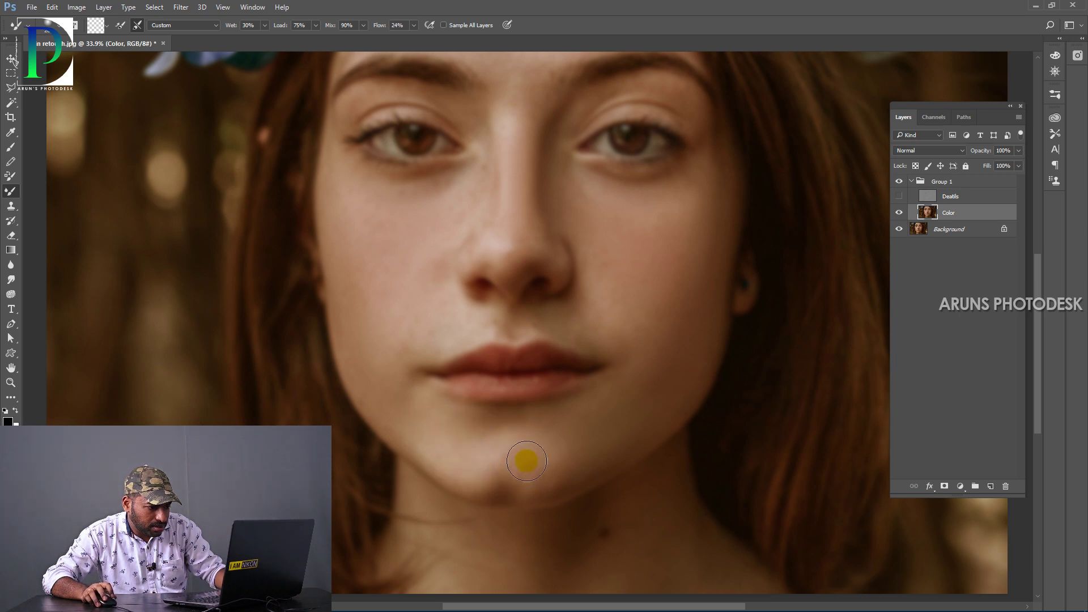
Step: Refine the tone transitions on the model's left cheek between the eye, nose and jawline with more Mixer Brush strokes
{"action": "mouse_move", "coordinate": [608, 432]}
{"action": "left_mouse_down"}
{"action": "mouse_move", "coordinate": [576, 420]}
{"action": "mouse_move", "coordinate": [485, 431]}
{"action": "mouse_move", "coordinate": [450, 450]}
{"action": "mouse_move", "coordinate": [425, 432]}
{"action": "mouse_move", "coordinate": [445, 456]}
{"action": "mouse_move", "coordinate": [546, 472]}
{"action": "mouse_move", "coordinate": [523, 458]}
{"action": "mouse_move", "coordinate": [542, 467]}
{"action": "mouse_move", "coordinate": [575, 437]}
{"action": "mouse_move", "coordinate": [581, 401]}
{"action": "mouse_move", "coordinate": [542, 391]}
{"action": "mouse_move", "coordinate": [615, 304]}
{"action": "left_mouse_up"}
{"action": "mouse_move", "coordinate": [654, 257]}
{"action": "left_mouse_down"}
{"action": "mouse_move", "coordinate": [643, 302]}
{"action": "mouse_move", "coordinate": [658, 339]}
{"action": "mouse_move", "coordinate": [646, 394]}
{"action": "left_mouse_up"}
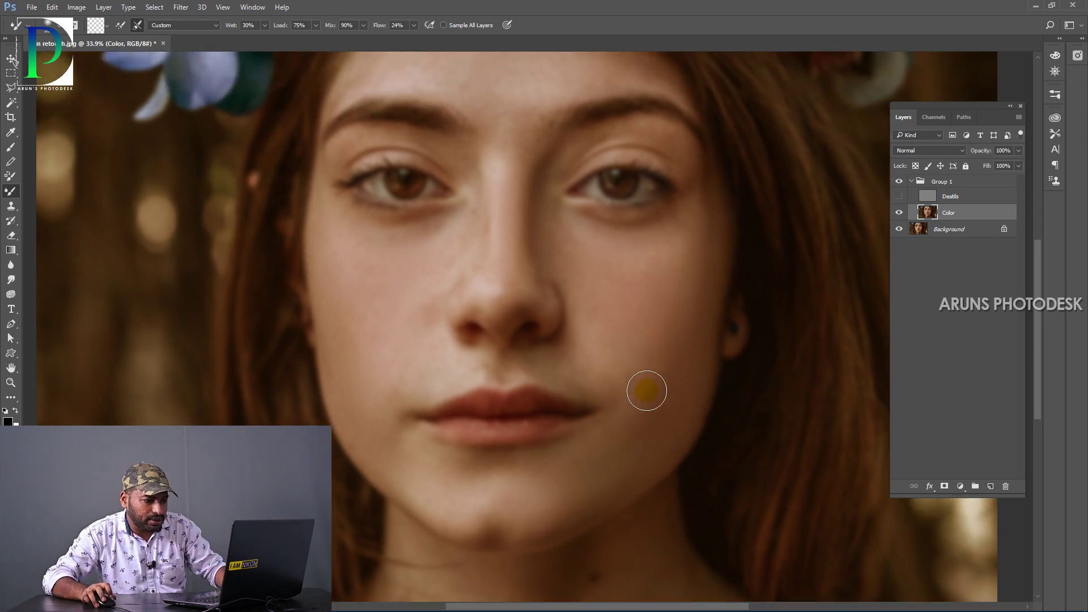
{"action": "mouse_move", "coordinate": [683, 236]}
{"action": "left_mouse_down"}
{"action": "mouse_move", "coordinate": [694, 190]}
{"action": "mouse_move", "coordinate": [617, 282]}
{"action": "mouse_move", "coordinate": [607, 262]}
{"action": "mouse_move", "coordinate": [614, 300]}
{"action": "mouse_move", "coordinate": [595, 323]}
{"action": "mouse_move", "coordinate": [629, 365]}
{"action": "mouse_move", "coordinate": [614, 323]}
{"action": "left_mouse_up"}
{"action": "left_click_drag", "start_coordinate": [584, 266], "coordinate": [582, 363]}
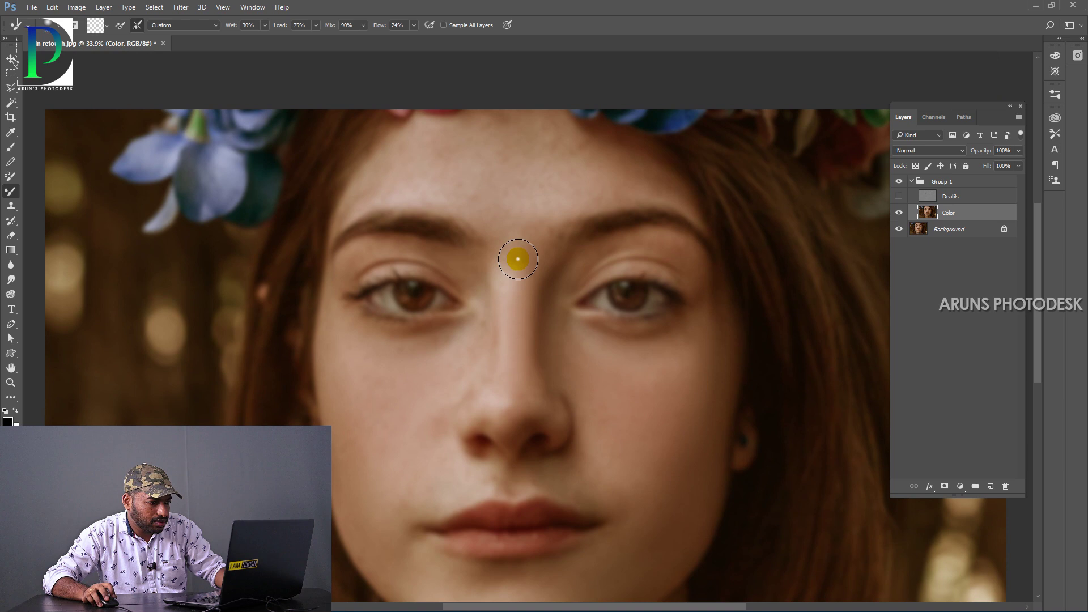
Step: Blend the skin tones from the forehead down the nose bridge and beside the inner eye corners on the Color layer
{"action": "mouse_move", "coordinate": [528, 180]}
{"action": "left_mouse_down"}
{"action": "mouse_move", "coordinate": [574, 290]}
{"action": "mouse_move", "coordinate": [496, 301]}
{"action": "mouse_move", "coordinate": [455, 286]}
{"action": "mouse_move", "coordinate": [425, 297]}
{"action": "mouse_move", "coordinate": [440, 283]}
{"action": "mouse_move", "coordinate": [403, 311]}
{"action": "mouse_move", "coordinate": [473, 248]}
{"action": "mouse_move", "coordinate": [558, 252]}
{"action": "mouse_move", "coordinate": [547, 261]}
{"action": "mouse_move", "coordinate": [619, 247]}
{"action": "mouse_move", "coordinate": [576, 254]}
{"action": "mouse_move", "coordinate": [615, 255]}
{"action": "mouse_move", "coordinate": [611, 247]}
{"action": "mouse_move", "coordinate": [681, 272]}
{"action": "mouse_move", "coordinate": [637, 270]}
{"action": "mouse_move", "coordinate": [609, 253]}
{"action": "mouse_move", "coordinate": [686, 282]}
{"action": "mouse_move", "coordinate": [613, 313]}
{"action": "mouse_move", "coordinate": [656, 298]}
{"action": "mouse_move", "coordinate": [626, 298]}
{"action": "mouse_move", "coordinate": [572, 356]}
{"action": "mouse_move", "coordinate": [591, 322]}
{"action": "mouse_move", "coordinate": [553, 340]}
{"action": "mouse_move", "coordinate": [518, 297]}
{"action": "mouse_move", "coordinate": [552, 332]}
{"action": "mouse_move", "coordinate": [556, 311]}
{"action": "mouse_move", "coordinate": [600, 277]}
{"action": "mouse_move", "coordinate": [571, 314]}
{"action": "mouse_move", "coordinate": [630, 286]}
{"action": "mouse_move", "coordinate": [587, 317]}
{"action": "mouse_move", "coordinate": [655, 286]}
{"action": "mouse_move", "coordinate": [706, 297]}
{"action": "mouse_move", "coordinate": [578, 231]}
{"action": "mouse_move", "coordinate": [473, 257]}
{"action": "mouse_move", "coordinate": [535, 239]}
{"action": "mouse_move", "coordinate": [429, 300]}
{"action": "mouse_move", "coordinate": [461, 260]}
{"action": "mouse_move", "coordinate": [409, 309]}
{"action": "mouse_move", "coordinate": [484, 278]}
{"action": "mouse_move", "coordinate": [584, 290]}
{"action": "mouse_move", "coordinate": [507, 289]}
{"action": "mouse_move", "coordinate": [580, 313]}
{"action": "mouse_move", "coordinate": [648, 287]}
{"action": "mouse_move", "coordinate": [589, 304]}
{"action": "mouse_move", "coordinate": [685, 292]}
{"action": "mouse_move", "coordinate": [590, 230]}
{"action": "mouse_move", "coordinate": [603, 255]}
{"action": "mouse_move", "coordinate": [497, 244]}
{"action": "mouse_move", "coordinate": [517, 226]}
{"action": "mouse_move", "coordinate": [525, 294]}
{"action": "mouse_move", "coordinate": [577, 341]}
{"action": "mouse_move", "coordinate": [617, 280]}
{"action": "mouse_move", "coordinate": [508, 277]}
{"action": "left_mouse_up"}
{"action": "left_click_drag", "start_coordinate": [577, 325], "coordinate": [599, 307]}
{"action": "left_click_drag", "start_coordinate": [521, 300], "coordinate": [490, 302]}
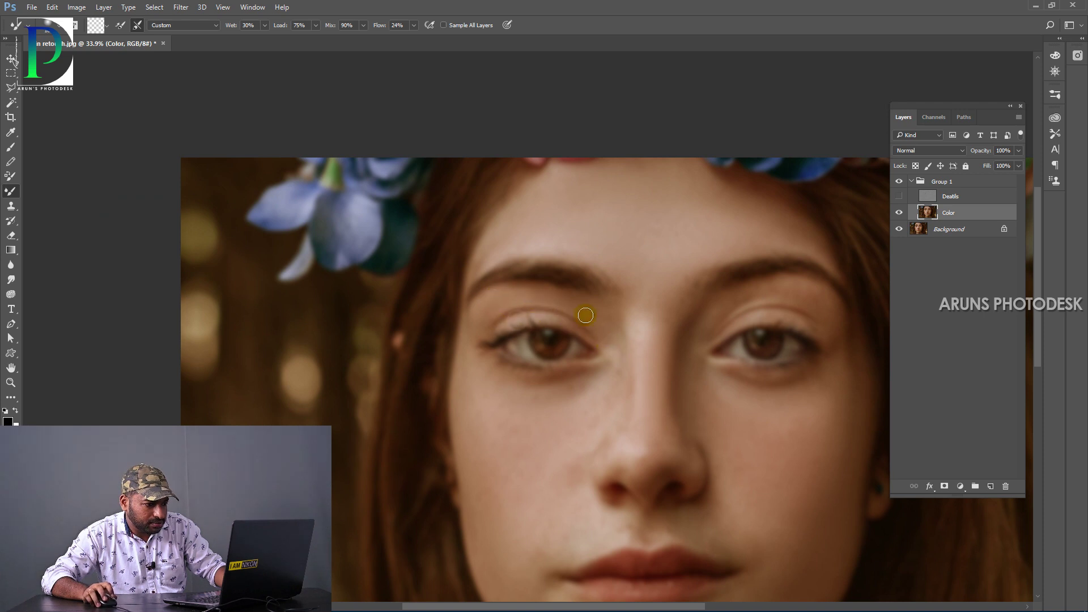
Step: Resize the Mixer Brush and blend the skin under the model's right eye, alongside the nose and on the upper eyelid
{"action": "right_click", "coordinate": [589, 396], "text": "alt"}
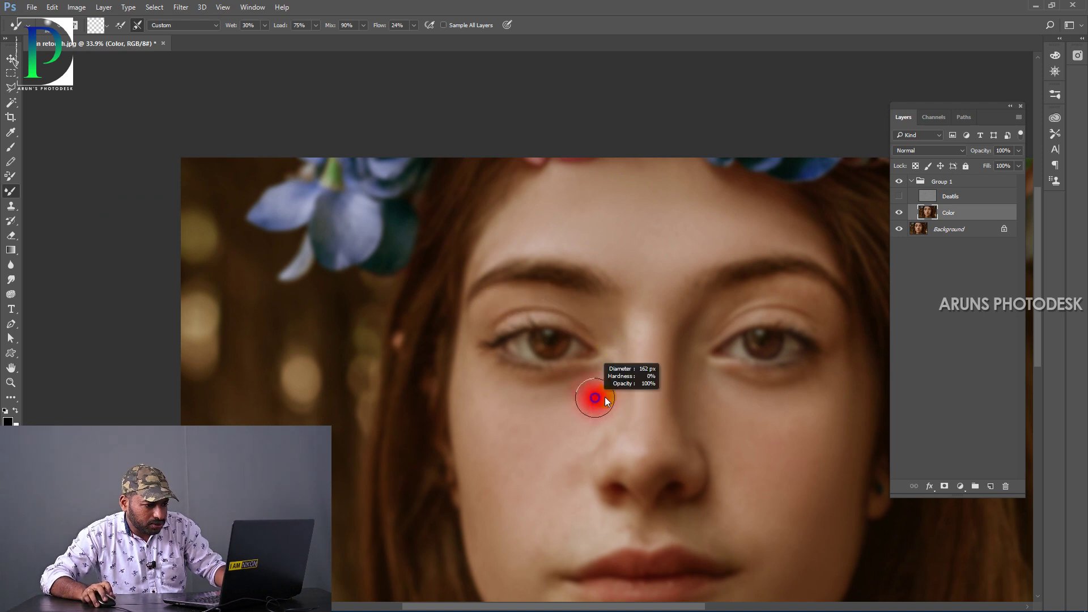
{"action": "mouse_move", "coordinate": [558, 385]}
{"action": "left_mouse_down"}
{"action": "mouse_move", "coordinate": [593, 419]}
{"action": "mouse_move", "coordinate": [621, 357]}
{"action": "left_mouse_up"}
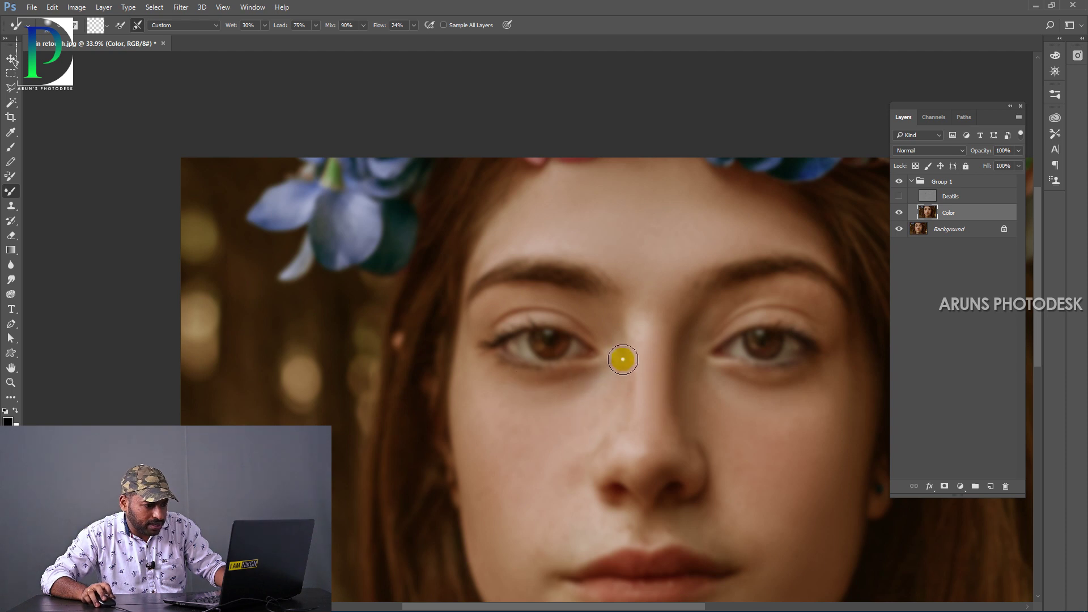
{"action": "left_click_drag", "start_coordinate": [563, 461], "coordinate": [595, 404]}
{"action": "mouse_move", "coordinate": [652, 457]}
{"action": "left_mouse_down"}
{"action": "mouse_move", "coordinate": [624, 420]}
{"action": "mouse_move", "coordinate": [625, 399]}
{"action": "mouse_move", "coordinate": [602, 393]}
{"action": "left_mouse_up"}
{"action": "left_click_drag", "start_coordinate": [588, 318], "coordinate": [568, 321]}
{"action": "left_click_drag", "start_coordinate": [566, 279], "coordinate": [575, 313]}
Step: Smooth the skin around the model's left eye, covering the upper cheek, the eyelid and the outer eye corner
{"action": "mouse_move", "coordinate": [665, 420]}
{"action": "left_mouse_down"}
{"action": "mouse_move", "coordinate": [681, 437]}
{"action": "mouse_move", "coordinate": [740, 436]}
{"action": "mouse_move", "coordinate": [721, 410]}
{"action": "left_mouse_up"}
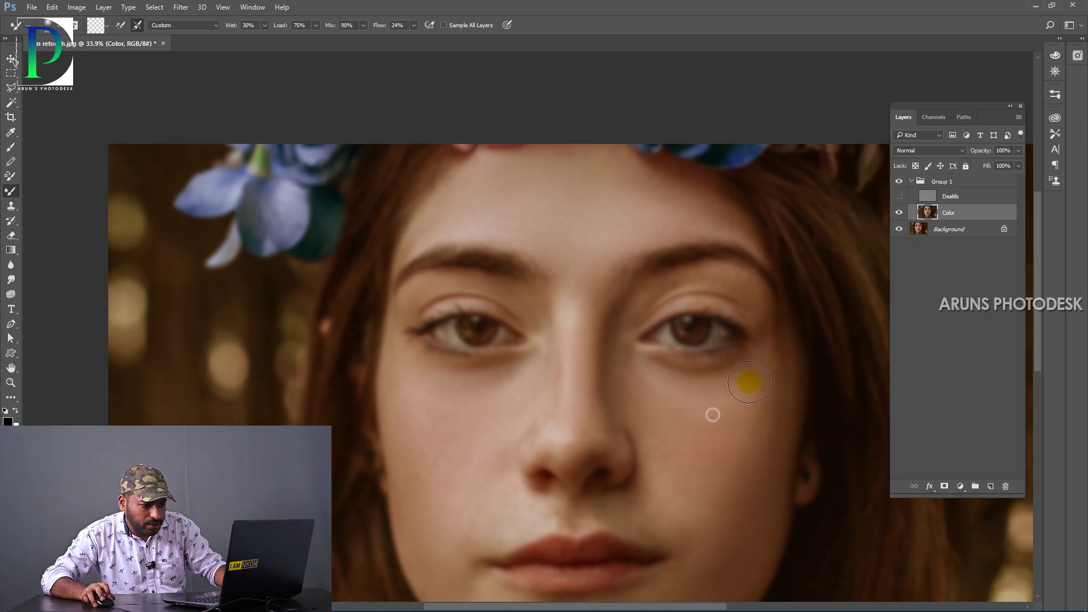
{"action": "left_click_drag", "start_coordinate": [712, 286], "coordinate": [703, 287]}
{"action": "left_click_drag", "start_coordinate": [661, 286], "coordinate": [655, 291]}
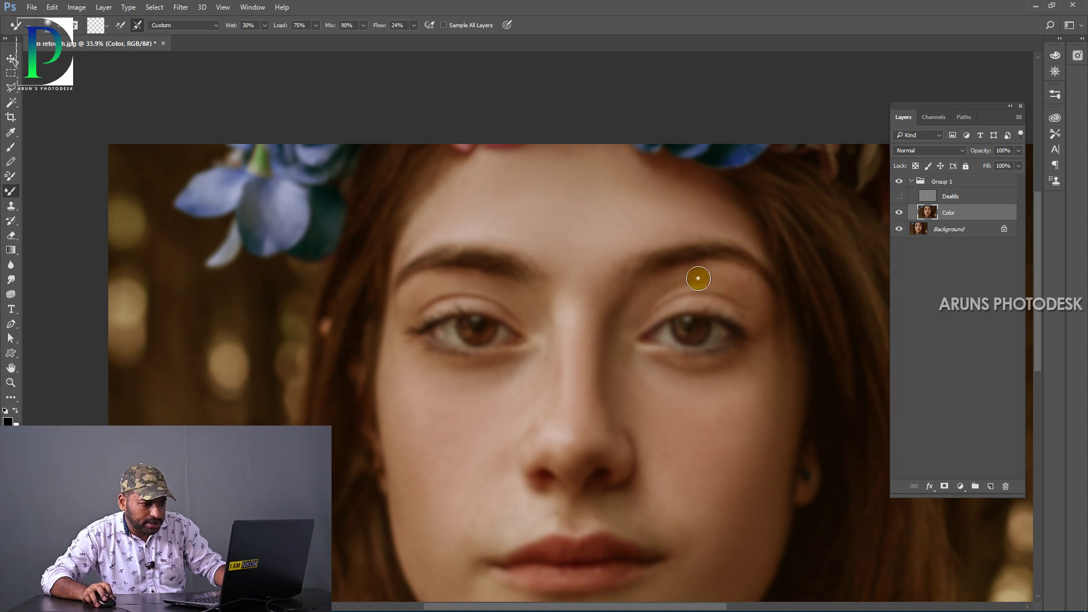
{"action": "mouse_move", "coordinate": [750, 297]}
{"action": "left_mouse_down"}
{"action": "mouse_move", "coordinate": [672, 303]}
{"action": "mouse_move", "coordinate": [746, 320]}
{"action": "left_mouse_up"}
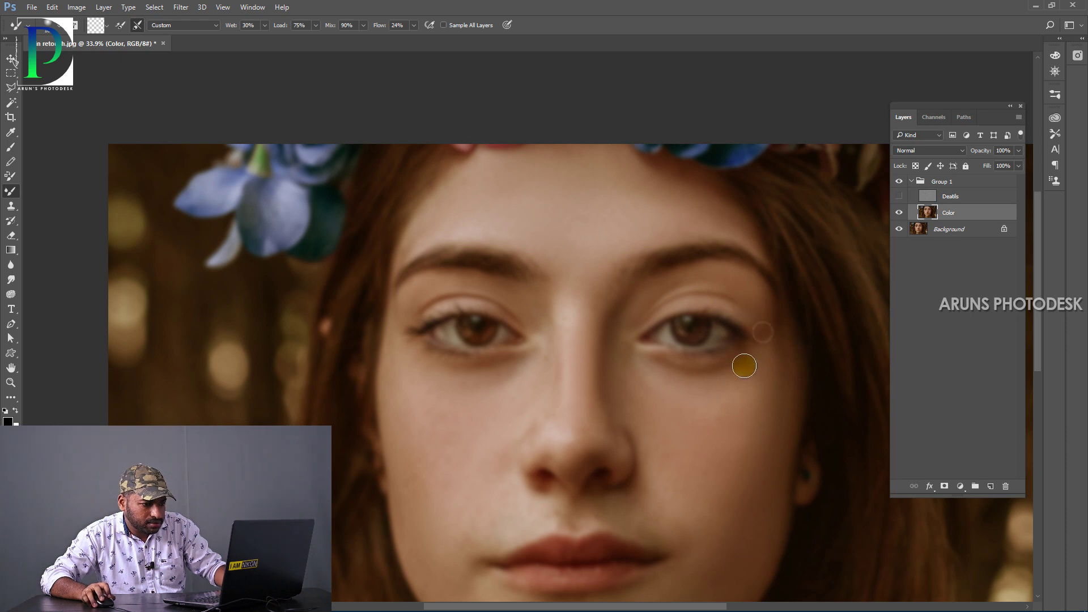
Step: Blend the tones beneath the model's right eye and outward toward the temple and cheek edge
{"action": "mouse_move", "coordinate": [486, 396]}
{"action": "left_mouse_down"}
{"action": "mouse_move", "coordinate": [551, 361]}
{"action": "mouse_move", "coordinate": [532, 377]}
{"action": "left_mouse_up"}
{"action": "left_click_drag", "start_coordinate": [490, 378], "coordinate": [495, 428]}
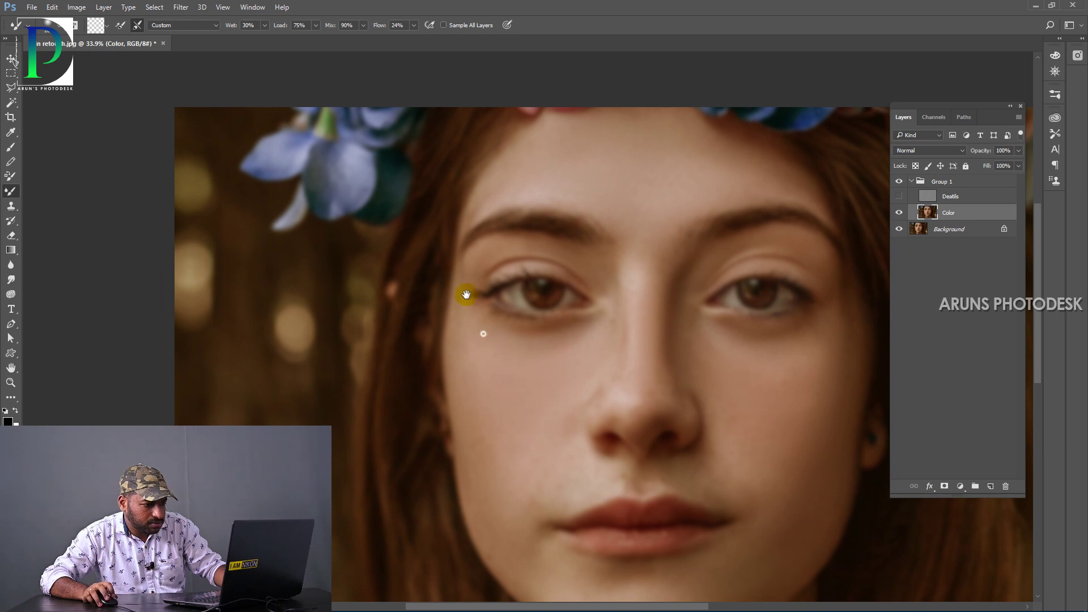
{"action": "left_click_drag", "start_coordinate": [483, 334], "coordinate": [450, 253]}
{"action": "left_click_drag", "start_coordinate": [469, 366], "coordinate": [460, 337]}
Step: Even out the skin tones on the neck and along the chin with Mixer Brush strokes
{"action": "left_click_drag", "start_coordinate": [612, 441], "coordinate": [593, 301]}
{"action": "scroll", "coordinate": [593, 300], "scroll_direction": "down", "scroll_amount": 4}
{"action": "scroll", "coordinate": [623, 389], "scroll_direction": "right", "scroll_amount": 1}
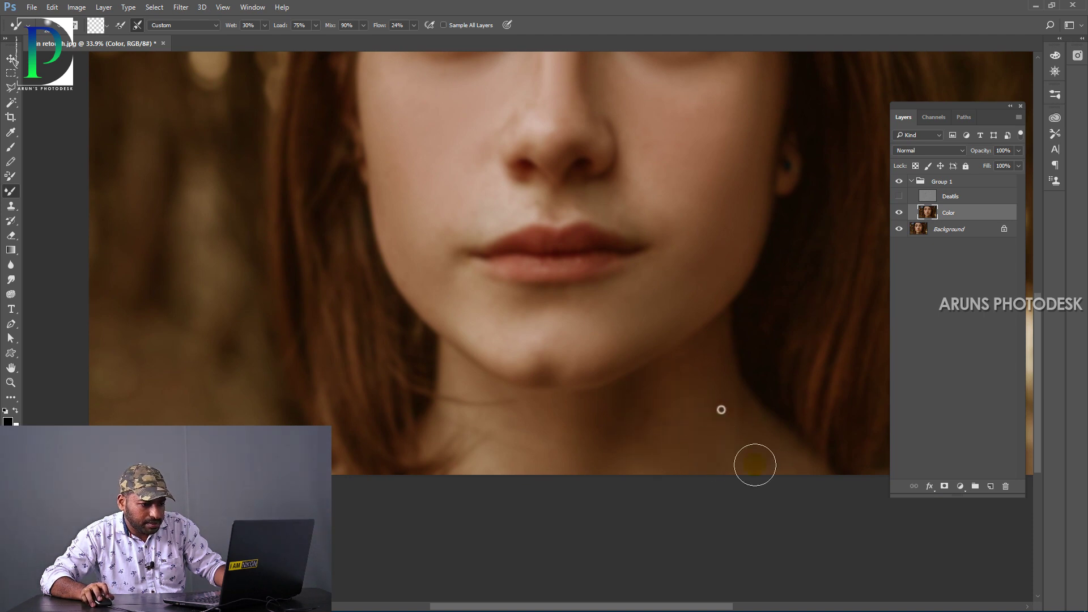
{"action": "mouse_move", "coordinate": [647, 405]}
{"action": "left_mouse_down"}
{"action": "mouse_move", "coordinate": [594, 440]}
{"action": "mouse_move", "coordinate": [571, 427]}
{"action": "mouse_move", "coordinate": [515, 461]}
{"action": "mouse_move", "coordinate": [486, 403]}
{"action": "mouse_move", "coordinate": [486, 461]}
{"action": "mouse_move", "coordinate": [615, 430]}
{"action": "left_mouse_up"}
{"action": "mouse_move", "coordinate": [656, 460]}
{"action": "left_mouse_down"}
{"action": "mouse_move", "coordinate": [723, 403]}
{"action": "mouse_move", "coordinate": [510, 425]}
{"action": "mouse_move", "coordinate": [548, 332]}
{"action": "mouse_move", "coordinate": [517, 345]}
{"action": "left_mouse_up"}
{"action": "mouse_move", "coordinate": [618, 334]}
{"action": "left_mouse_down"}
{"action": "mouse_move", "coordinate": [573, 432]}
{"action": "mouse_move", "coordinate": [590, 400]}
{"action": "mouse_move", "coordinate": [527, 439]}
{"action": "mouse_move", "coordinate": [449, 400]}
{"action": "mouse_move", "coordinate": [415, 418]}
{"action": "mouse_move", "coordinate": [366, 364]}
{"action": "mouse_move", "coordinate": [401, 337]}
{"action": "mouse_move", "coordinate": [398, 365]}
{"action": "left_mouse_up"}
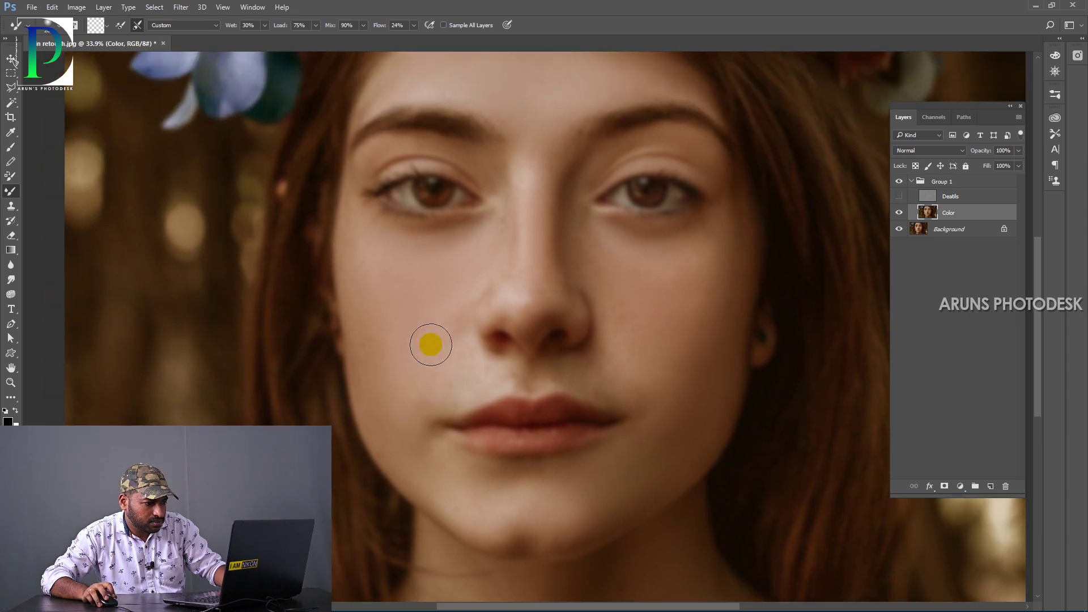
Step: Blend the skin beside the nose and between the nose and the upper lip
{"action": "left_click_drag", "start_coordinate": [585, 323], "coordinate": [606, 347]}
{"action": "mouse_move", "coordinate": [555, 416]}
{"action": "left_mouse_down"}
{"action": "mouse_move", "coordinate": [488, 420]}
{"action": "mouse_move", "coordinate": [479, 432]}
{"action": "left_mouse_up"}
{"action": "scroll", "coordinate": [547, 436], "scroll_direction": "up", "scroll_amount": 3}
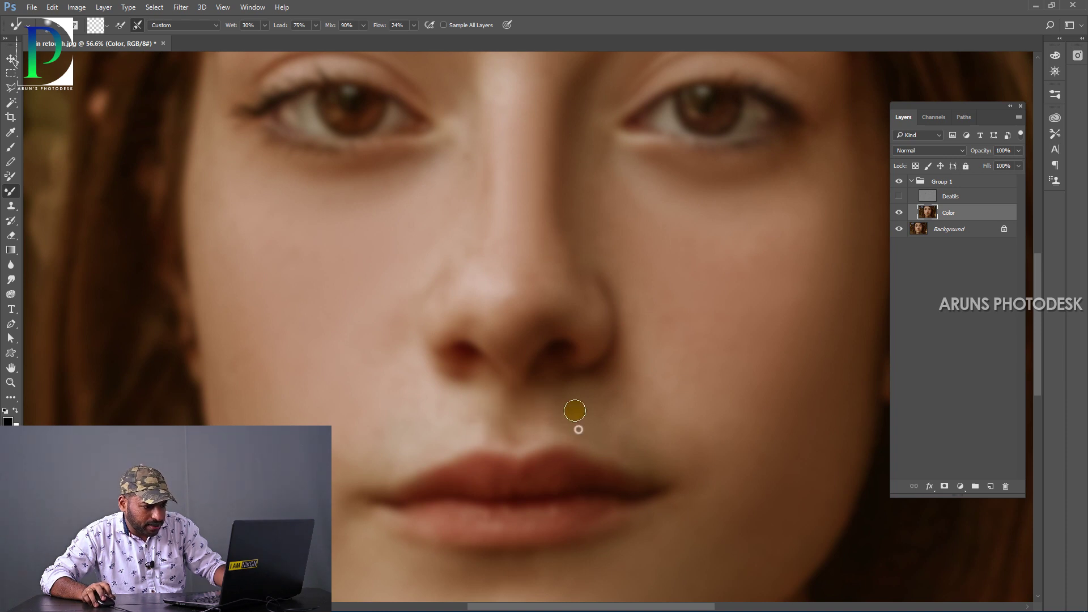
{"action": "mouse_move", "coordinate": [505, 429]}
{"action": "left_mouse_down"}
{"action": "mouse_move", "coordinate": [478, 430]}
{"action": "mouse_move", "coordinate": [453, 409]}
{"action": "left_mouse_up"}
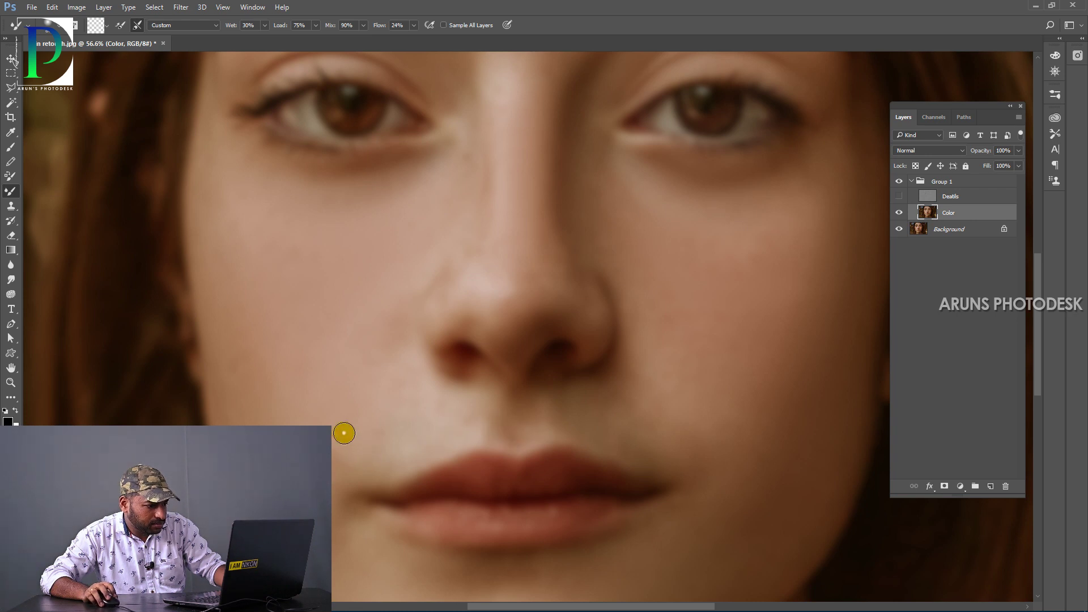
{"action": "scroll", "coordinate": [382, 408], "scroll_direction": "down", "scroll_amount": 3}
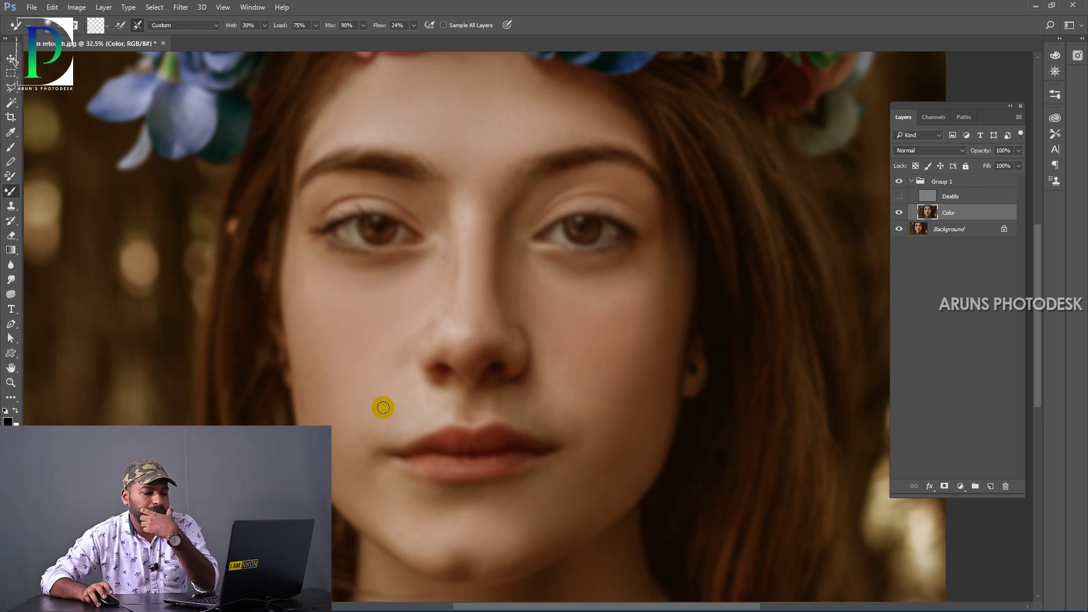
Step: Blend the skin at the model's left mouth corner and across the adjoining lower cheek
{"action": "mouse_move", "coordinate": [561, 445]}
{"action": "left_mouse_down"}
{"action": "mouse_move", "coordinate": [590, 433]}
{"action": "mouse_move", "coordinate": [570, 431]}
{"action": "left_mouse_up"}
{"action": "right_click", "coordinate": [567, 404]}
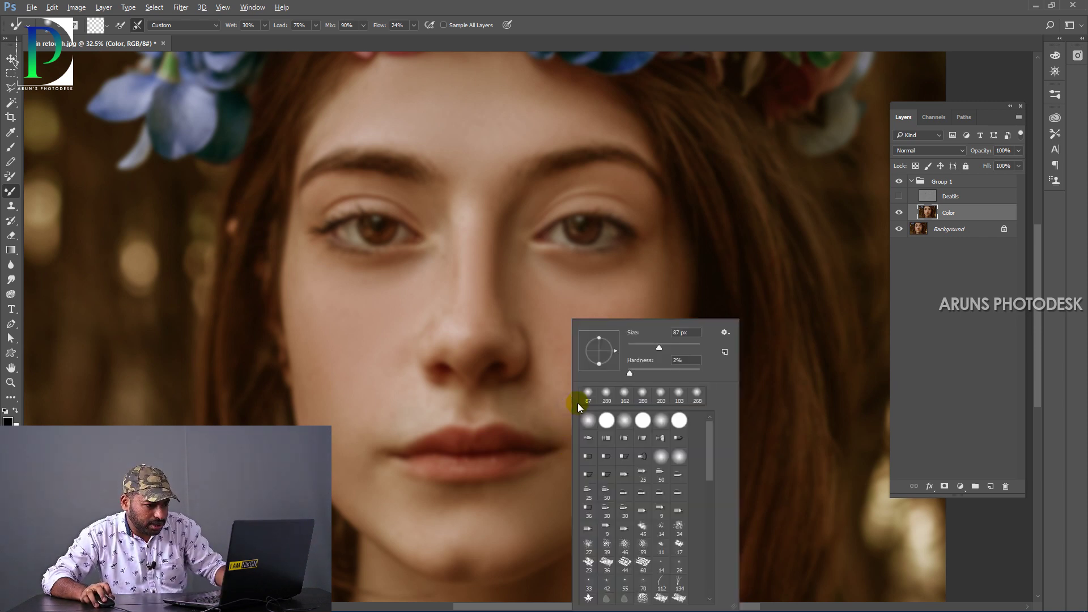
{"action": "left_click", "coordinate": [552, 396]}
{"action": "mouse_move", "coordinate": [552, 395]}
{"action": "left_mouse_down"}
{"action": "mouse_move", "coordinate": [568, 398]}
{"action": "mouse_move", "coordinate": [599, 366]}
{"action": "mouse_move", "coordinate": [571, 378]}
{"action": "mouse_move", "coordinate": [563, 415]}
{"action": "left_mouse_up"}
{"action": "mouse_move", "coordinate": [573, 416]}
{"action": "left_mouse_down"}
{"action": "mouse_move", "coordinate": [627, 409]}
{"action": "mouse_move", "coordinate": [652, 302]}
{"action": "mouse_move", "coordinate": [632, 392]}
{"action": "mouse_move", "coordinate": [561, 493]}
{"action": "mouse_move", "coordinate": [611, 481]}
{"action": "mouse_move", "coordinate": [634, 380]}
{"action": "left_mouse_up"}
{"action": "left_click_drag", "start_coordinate": [593, 316], "coordinate": [667, 411]}
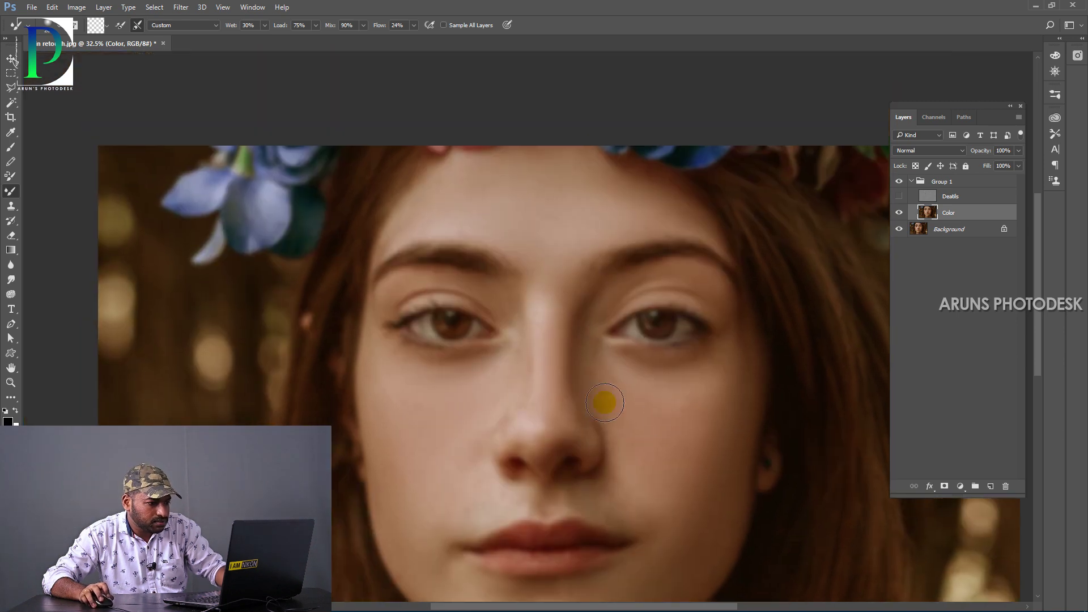
Step: Refine the tones on the model's right cheek, the nose and the forehead, plus the area above the upper lip
{"action": "left_click_drag", "start_coordinate": [491, 392], "coordinate": [470, 428]}
{"action": "left_click_drag", "start_coordinate": [535, 398], "coordinate": [532, 399]}
{"action": "left_click_drag", "start_coordinate": [534, 304], "coordinate": [541, 341]}
{"action": "mouse_move", "coordinate": [536, 295]}
{"action": "left_mouse_down"}
{"action": "mouse_move", "coordinate": [567, 252]}
{"action": "mouse_move", "coordinate": [556, 301]}
{"action": "mouse_move", "coordinate": [541, 232]}
{"action": "mouse_move", "coordinate": [506, 209]}
{"action": "mouse_move", "coordinate": [547, 259]}
{"action": "mouse_move", "coordinate": [607, 202]}
{"action": "mouse_move", "coordinate": [584, 221]}
{"action": "mouse_move", "coordinate": [602, 215]}
{"action": "mouse_move", "coordinate": [578, 213]}
{"action": "left_mouse_up"}
{"action": "left_click_drag", "start_coordinate": [586, 213], "coordinate": [596, 219]}
{"action": "mouse_move", "coordinate": [537, 227]}
{"action": "left_mouse_down"}
{"action": "mouse_move", "coordinate": [524, 226]}
{"action": "mouse_move", "coordinate": [541, 226]}
{"action": "left_mouse_up"}
{"action": "mouse_move", "coordinate": [444, 207]}
{"action": "left_mouse_down"}
{"action": "mouse_move", "coordinate": [563, 178]}
{"action": "mouse_move", "coordinate": [648, 216]}
{"action": "mouse_move", "coordinate": [539, 234]}
{"action": "mouse_move", "coordinate": [440, 419]}
{"action": "left_mouse_up"}
{"action": "scroll", "coordinate": [390, 381], "scroll_direction": "down", "scroll_amount": 3}
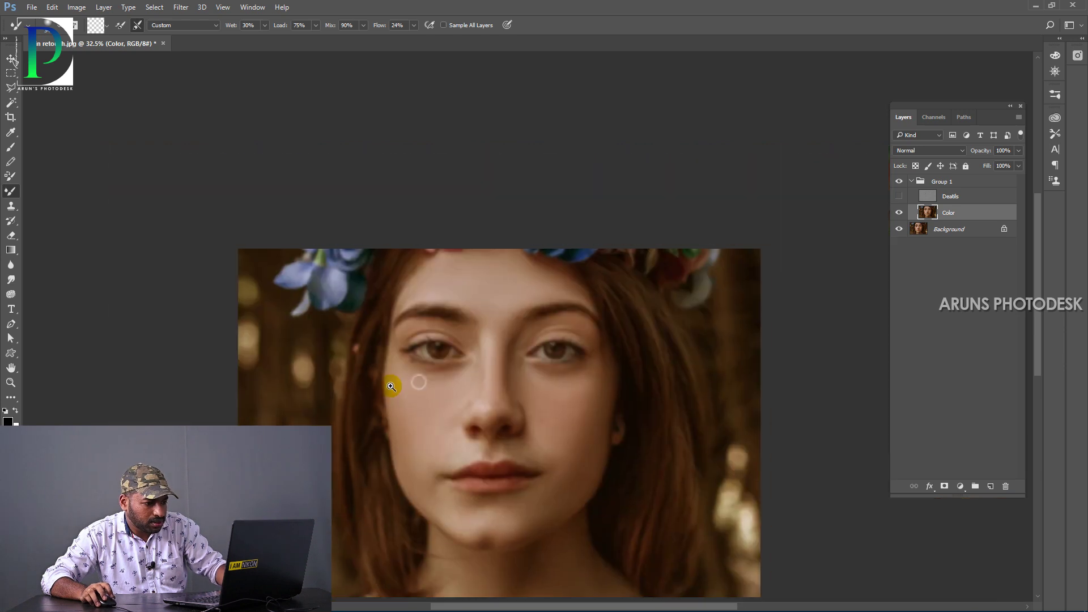
{"action": "scroll", "coordinate": [496, 364], "scroll_direction": "up", "scroll_amount": 2}
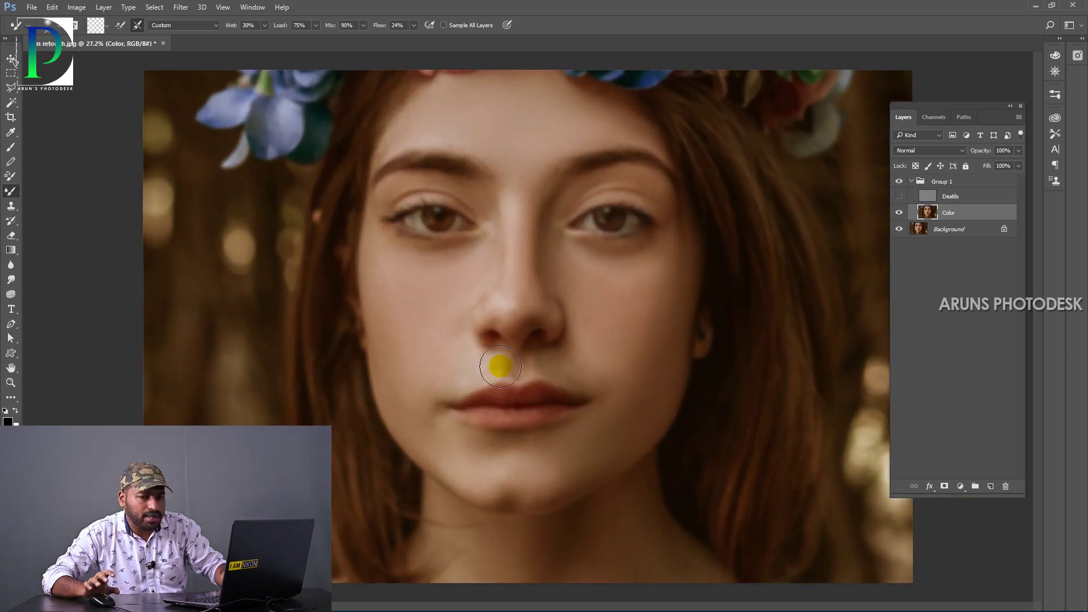
{"action": "mouse_move", "coordinate": [499, 367]}
{"action": "left_mouse_down"}
{"action": "mouse_move", "coordinate": [514, 358]}
{"action": "mouse_move", "coordinate": [533, 371]}
{"action": "left_mouse_up"}
Step: Show the Deatils layer and compare the retouched portrait with the original Background layer on its own
{"action": "left_click", "coordinate": [898, 196]}
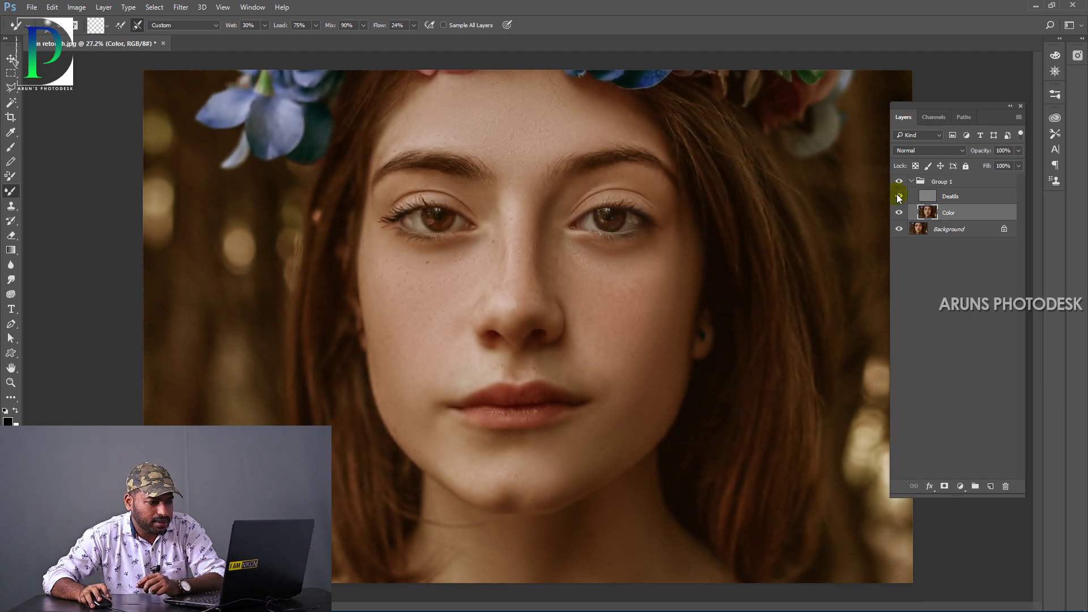
{"action": "left_click_drag", "start_coordinate": [578, 264], "coordinate": [568, 267]}
{"action": "scroll", "coordinate": [568, 267], "scroll_direction": "down", "scroll_amount": 1}
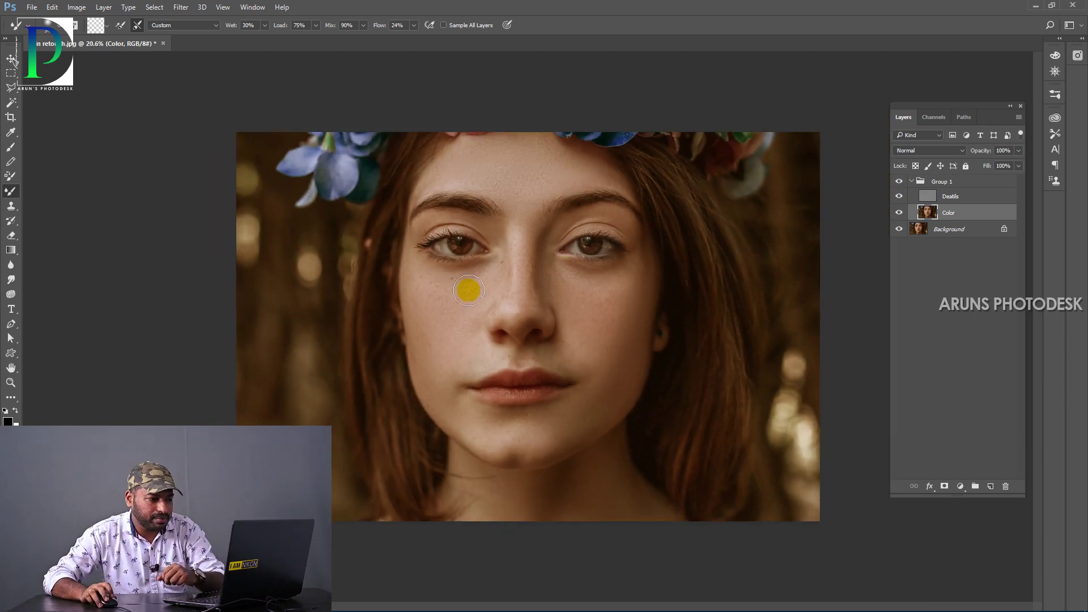
{"action": "left_click", "coordinate": [896, 231], "text": "alt"}
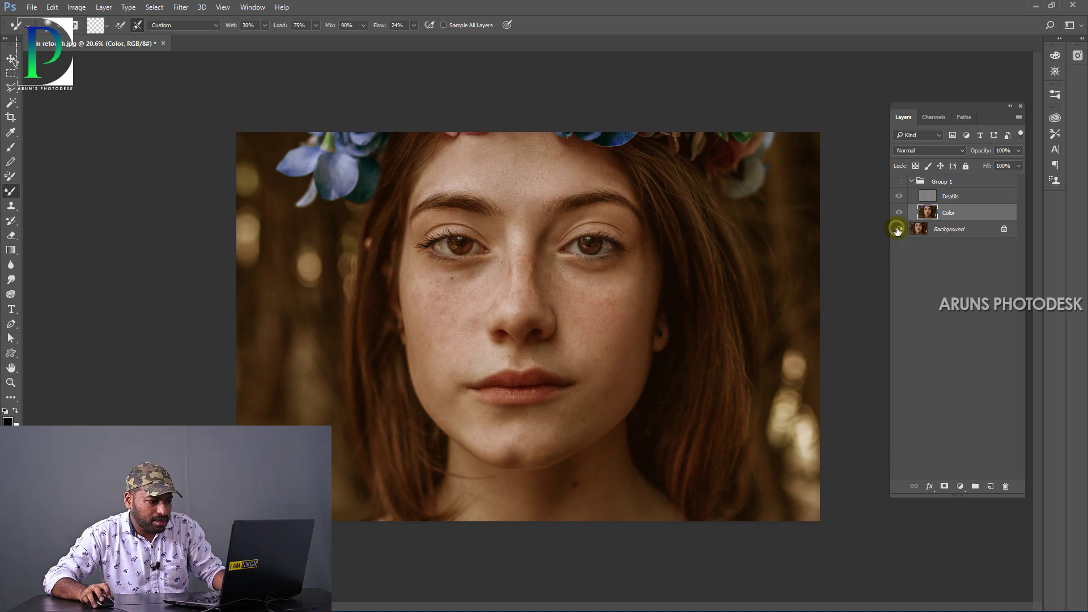
{"action": "left_click", "coordinate": [897, 231], "text": "alt"}
{"action": "left_click", "coordinate": [897, 230], "text": "alt"}
{"action": "left_click", "coordinate": [897, 229], "text": "alt"}
{"action": "left_click", "coordinate": [896, 229], "text": "alt"}
{"action": "left_click", "coordinate": [896, 230], "text": "alt"}
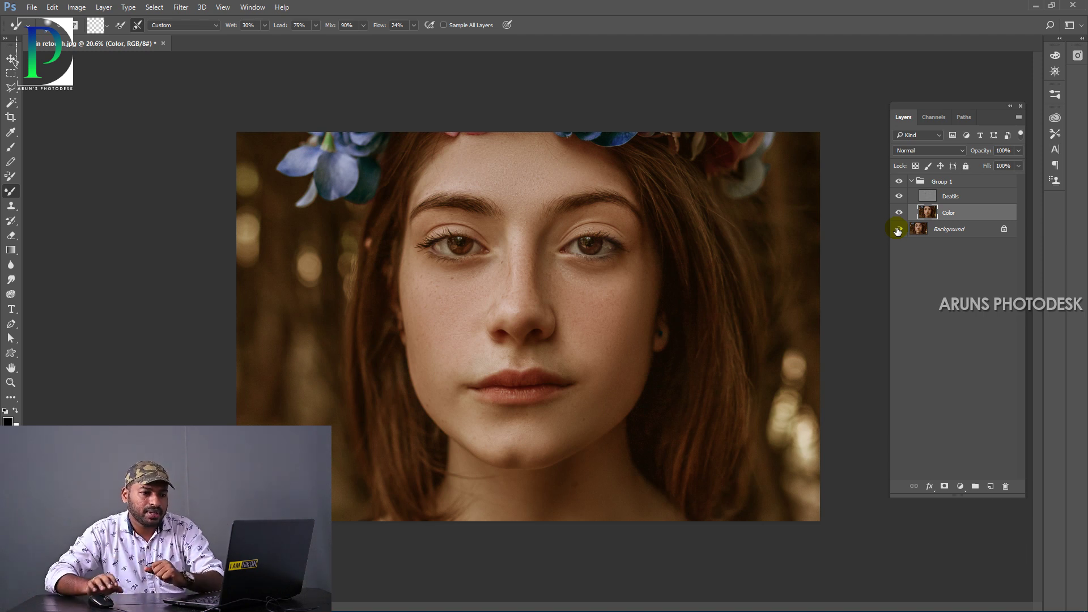
Step: Collapse Group 1 and stamp all visible layers into a new merged layer above it
{"action": "left_click", "coordinate": [948, 180]}
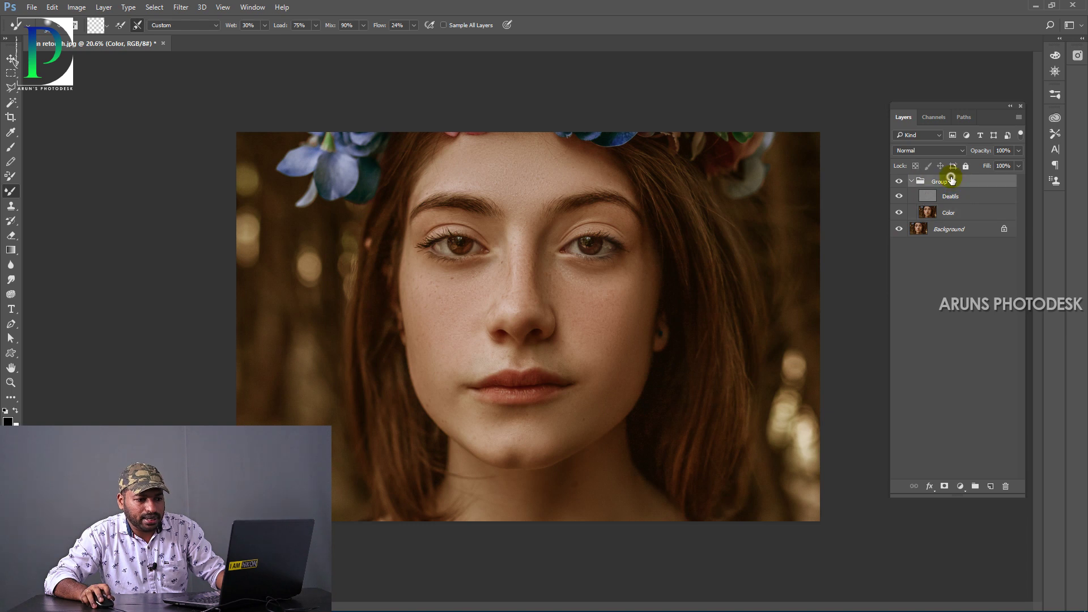
{"action": "left_click", "coordinate": [910, 181]}
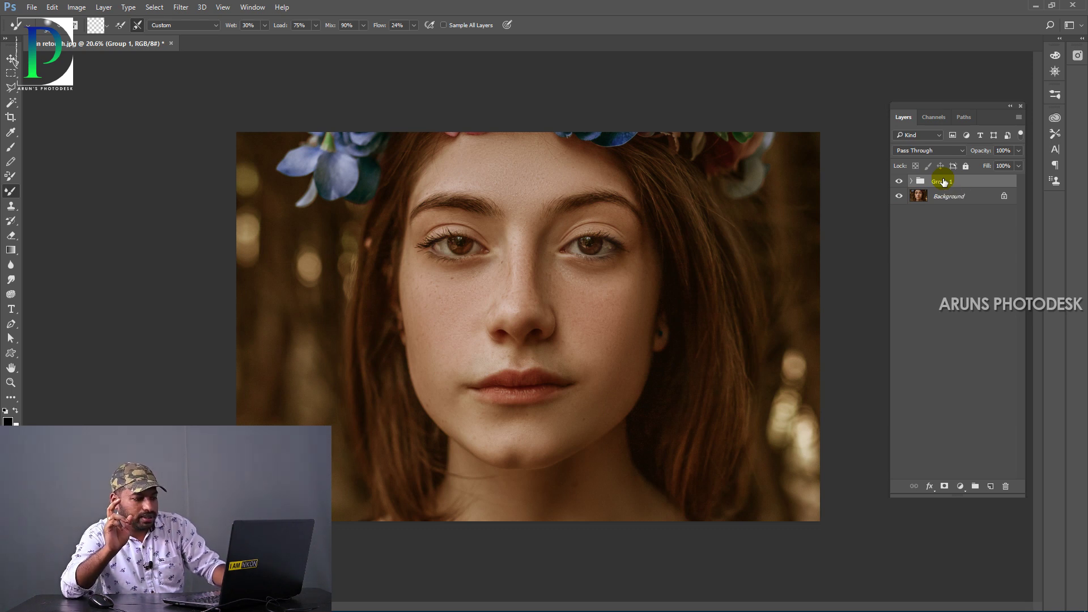
{"action": "key", "text": "ctrl+shift+alt+e"}
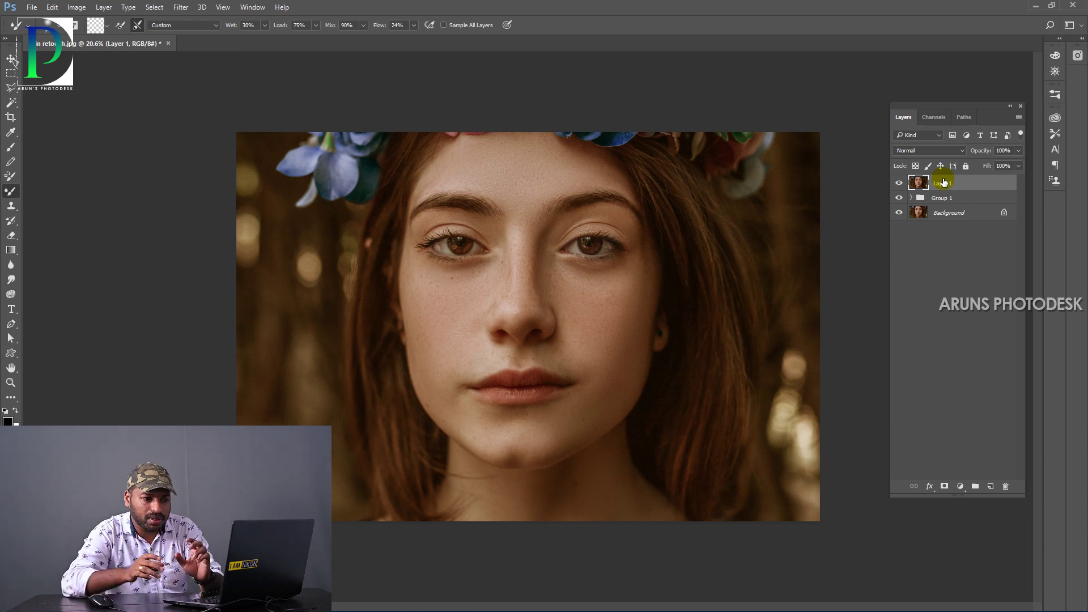
Step: Compare the merged layer with the layers beneath it and leave only the merged layer visible
{"action": "left_click", "coordinate": [898, 183], "text": "alt"}
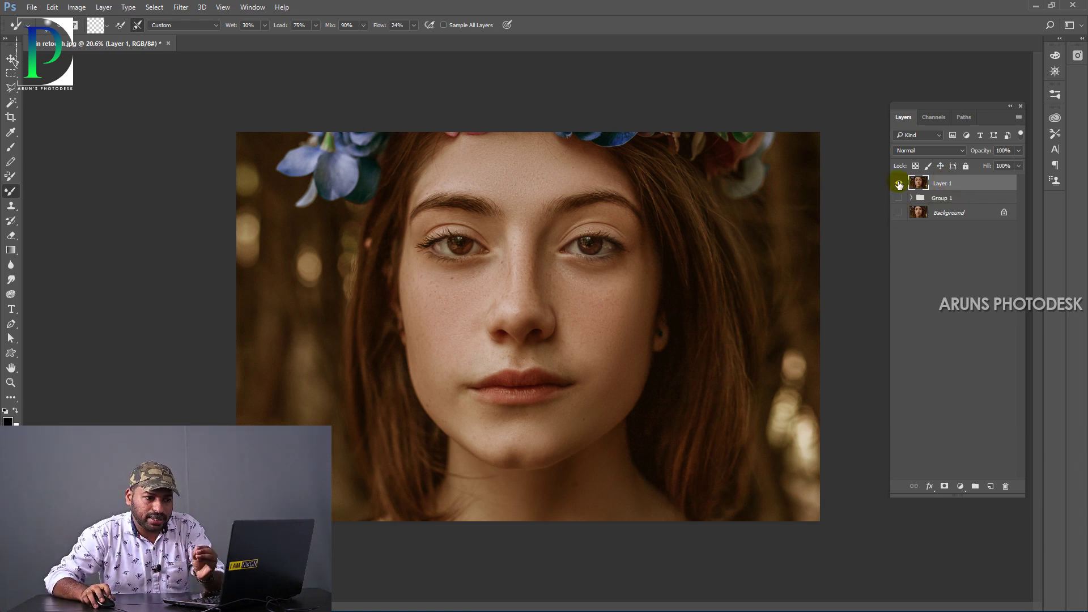
{"action": "left_click", "coordinate": [899, 183]}
{"action": "left_click", "coordinate": [899, 183]}
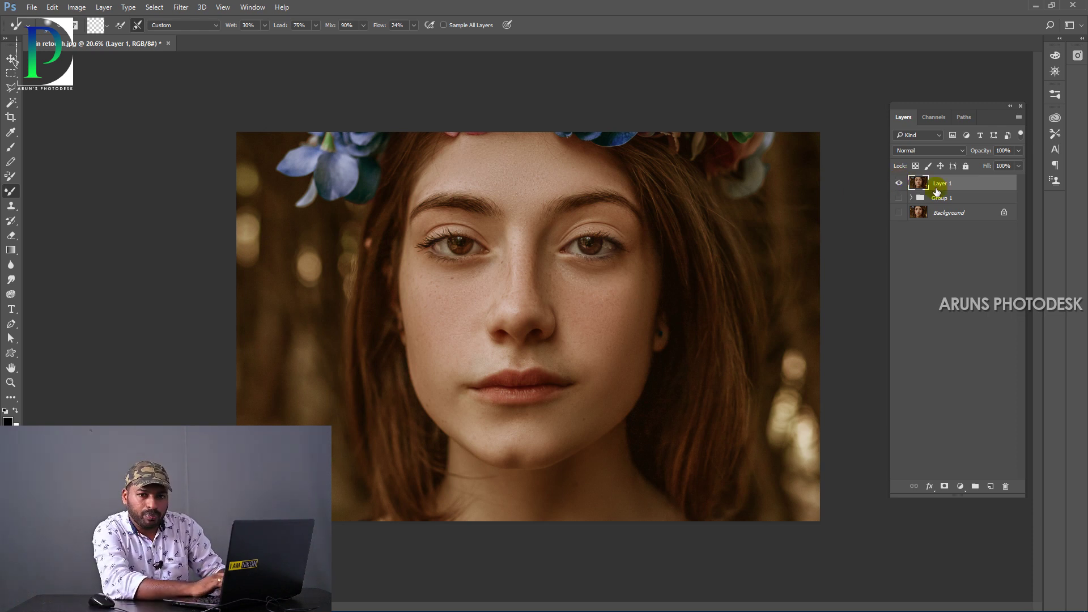
Step: Duplicate the merged layer, invert the copy's colors and set its blend mode to Vivid Light
{"action": "key", "text": "ctrl+j"}
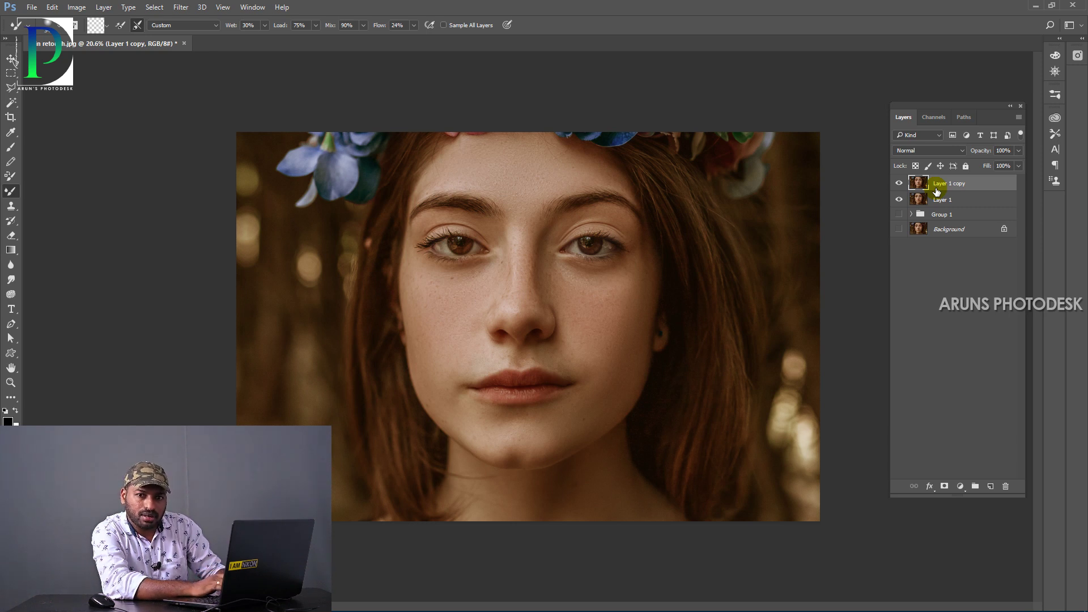
{"action": "key", "text": "ctrl+i"}
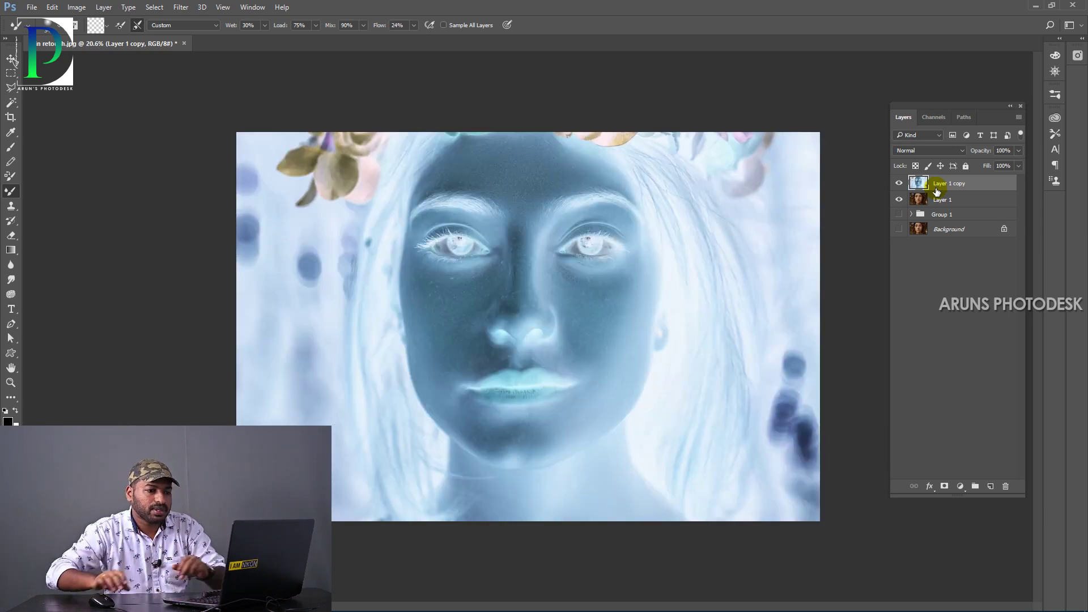
{"action": "left_click", "coordinate": [956, 151]}
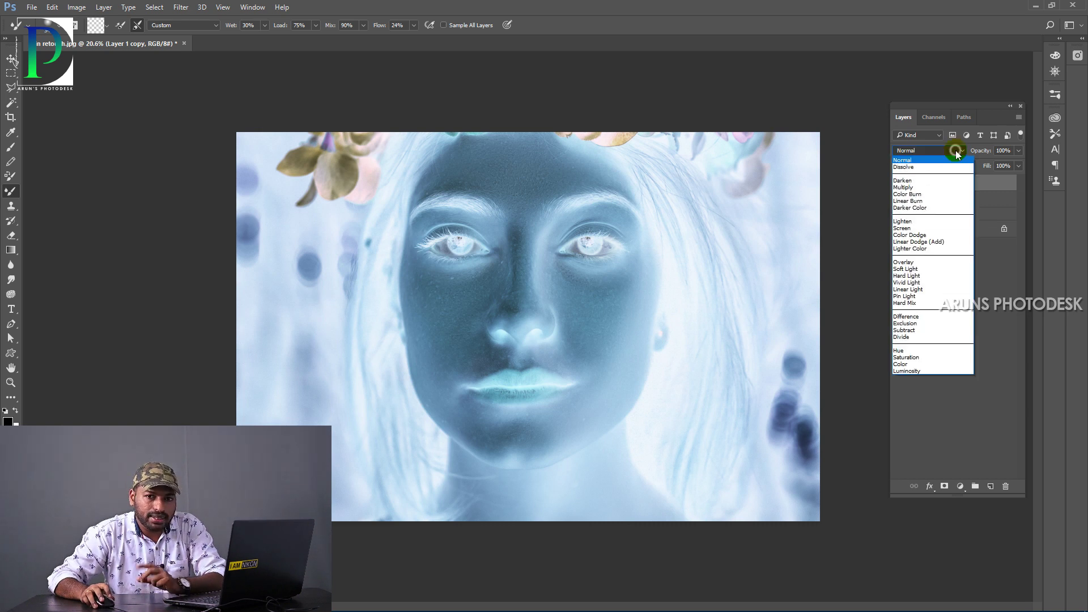
{"action": "left_click", "coordinate": [919, 282]}
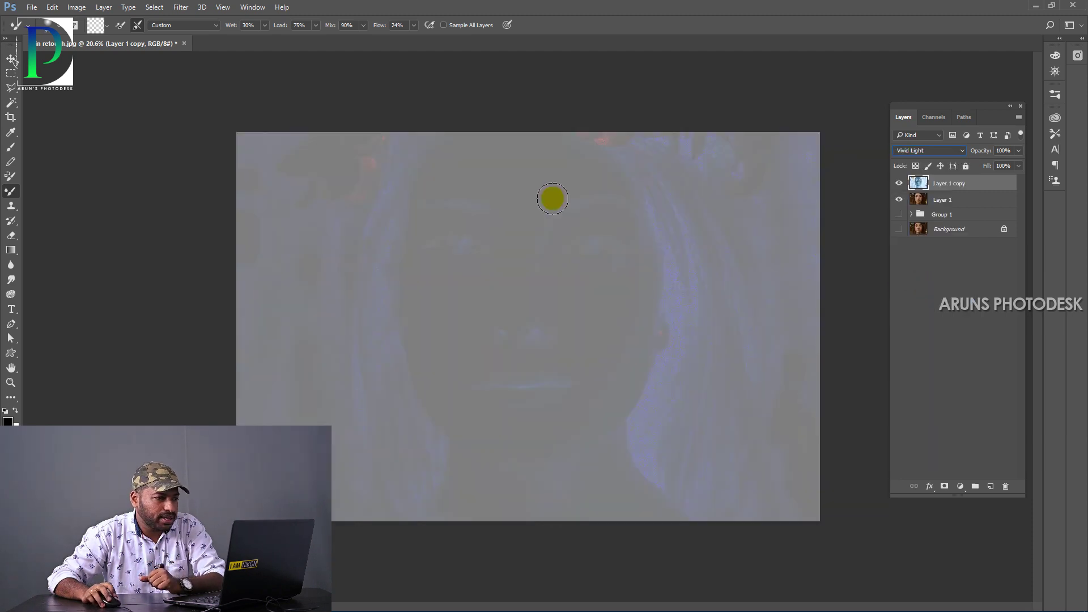
Step: Apply a High Pass filter with a 10-pixel radius to Layer 1 copy
{"action": "left_click", "coordinate": [186, 10]}
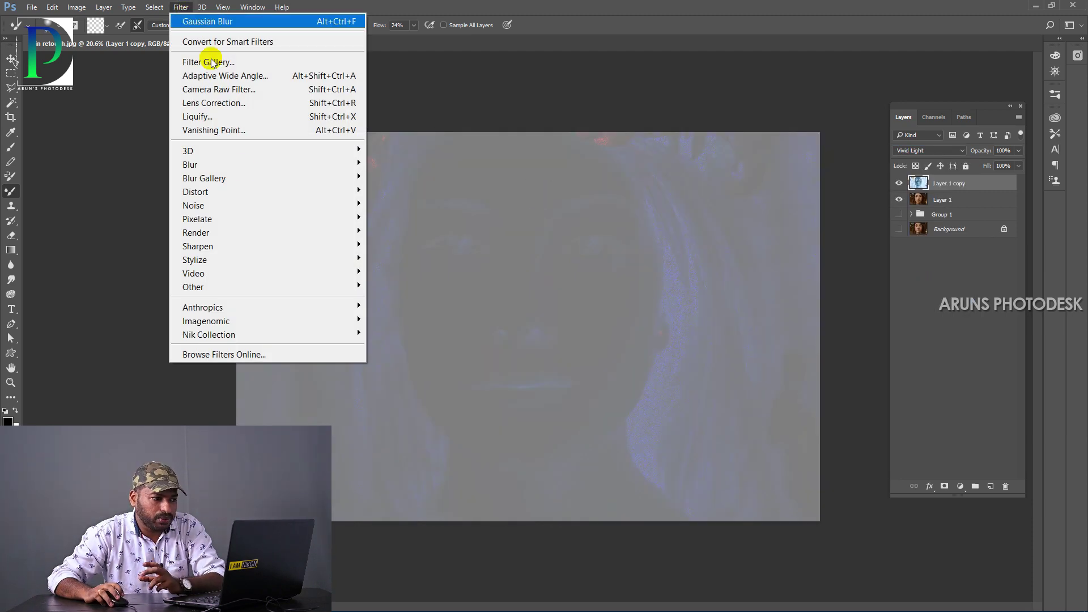
{"action": "left_click", "coordinate": [235, 287]}
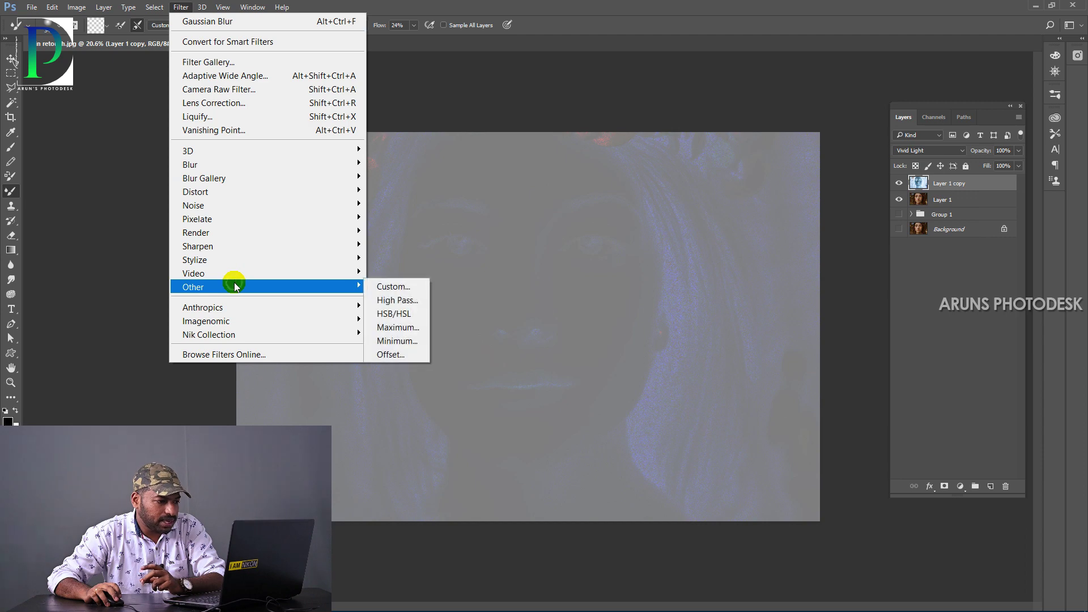
{"action": "left_click", "coordinate": [391, 300]}
{"action": "left_click_drag", "start_coordinate": [522, 134], "coordinate": [750, 140]}
{"action": "left_click_drag", "start_coordinate": [579, 309], "coordinate": [592, 287]}
{"action": "left_click_drag", "start_coordinate": [738, 315], "coordinate": [644, 311]}
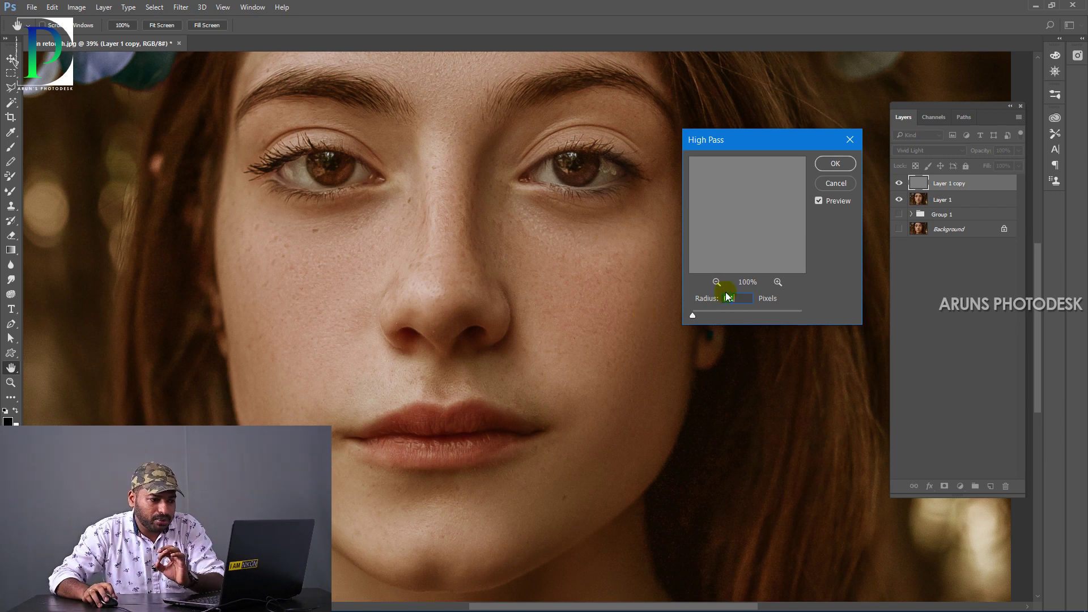
{"action": "type", "text": "5"}
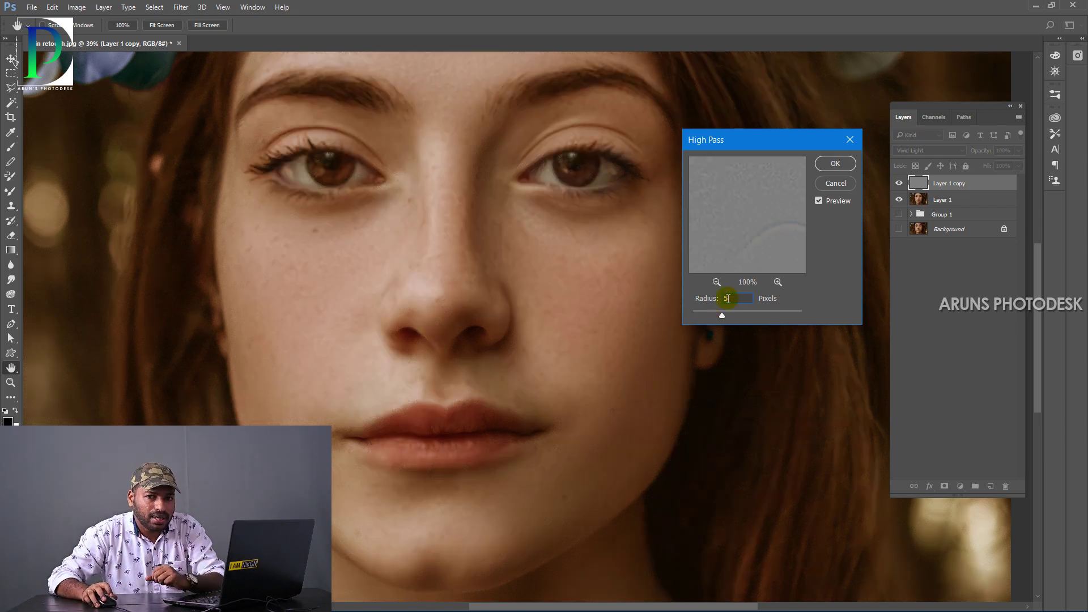
{"action": "left_click_drag", "start_coordinate": [734, 300], "coordinate": [715, 303]}
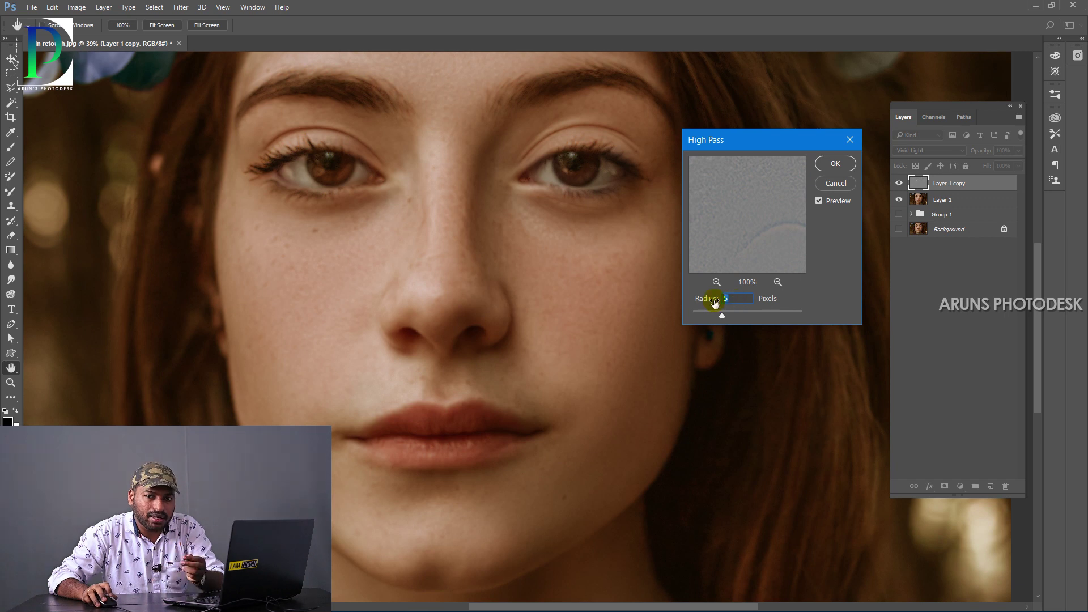
{"action": "type", "text": "10"}
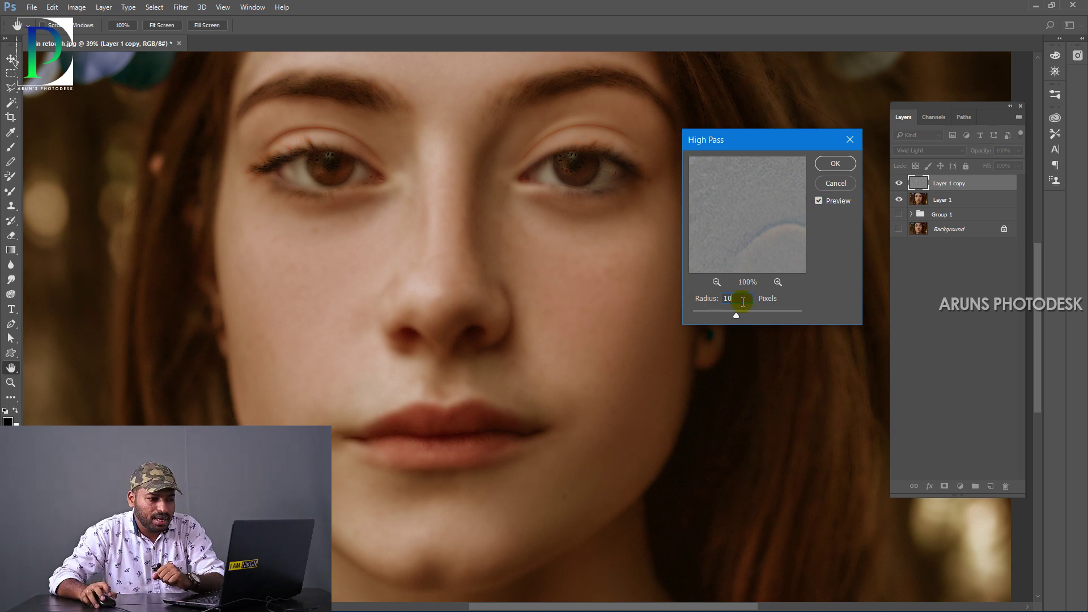
{"action": "left_click", "coordinate": [832, 164]}
{"action": "key", "text": "b"}
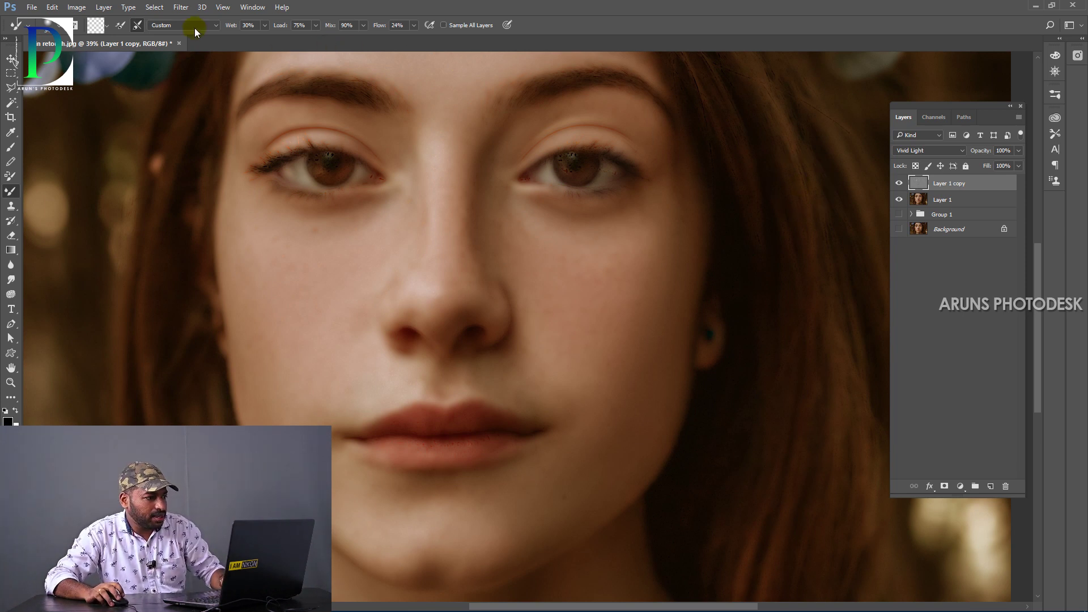
Step: Apply a Gaussian Blur with a 5-pixel radius to Layer 1 copy so fine skin texture is preserved
{"action": "left_click", "coordinate": [181, 8]}
{"action": "mouse_move", "coordinate": [340, 165]}
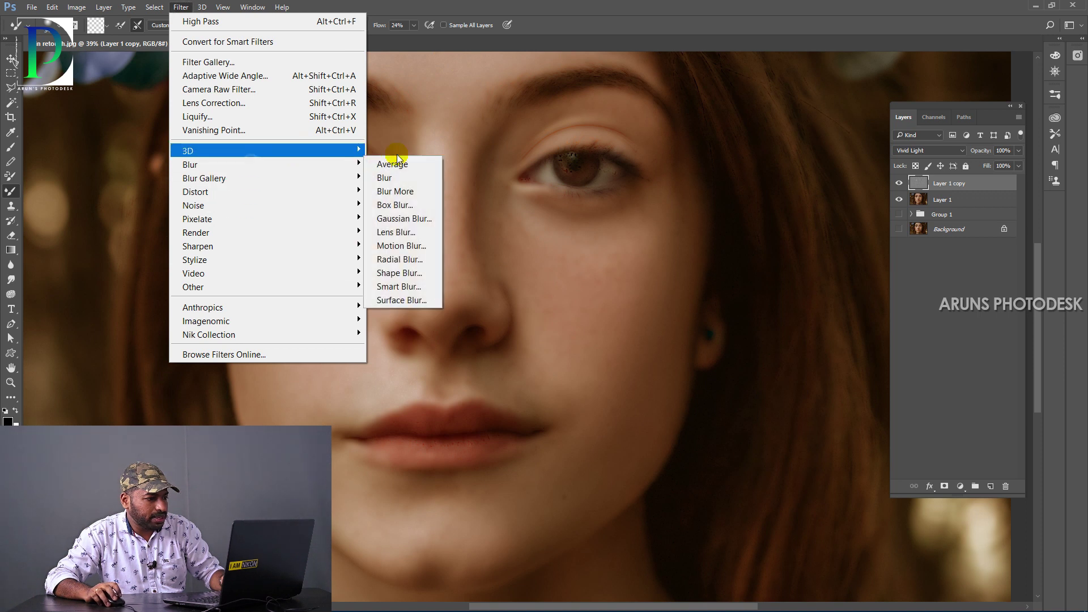
{"action": "left_click", "coordinate": [391, 218]}
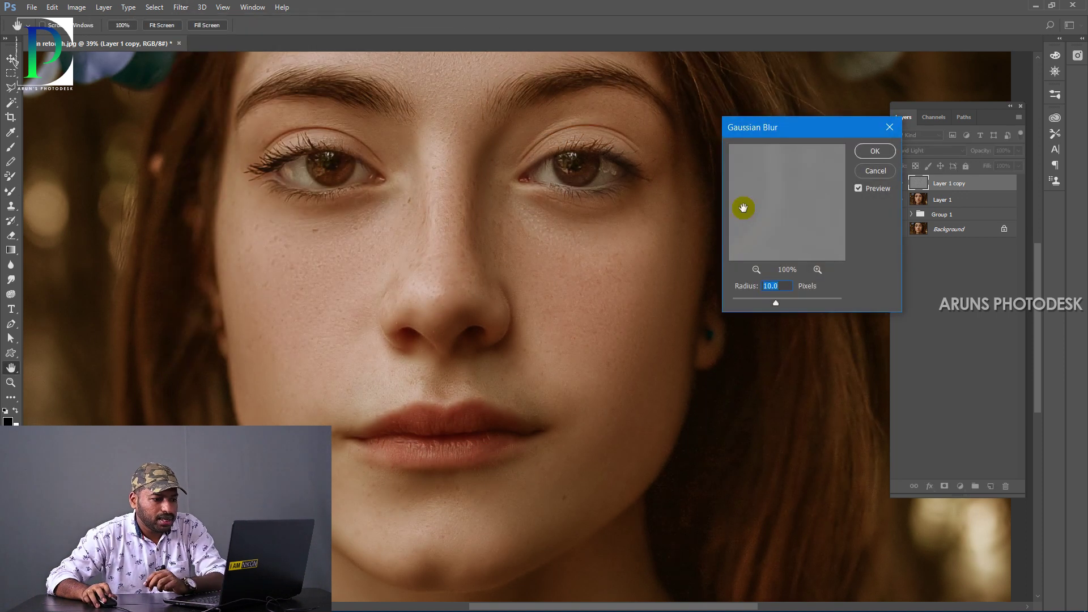
{"action": "left_click_drag", "start_coordinate": [775, 303], "coordinate": [869, 307]}
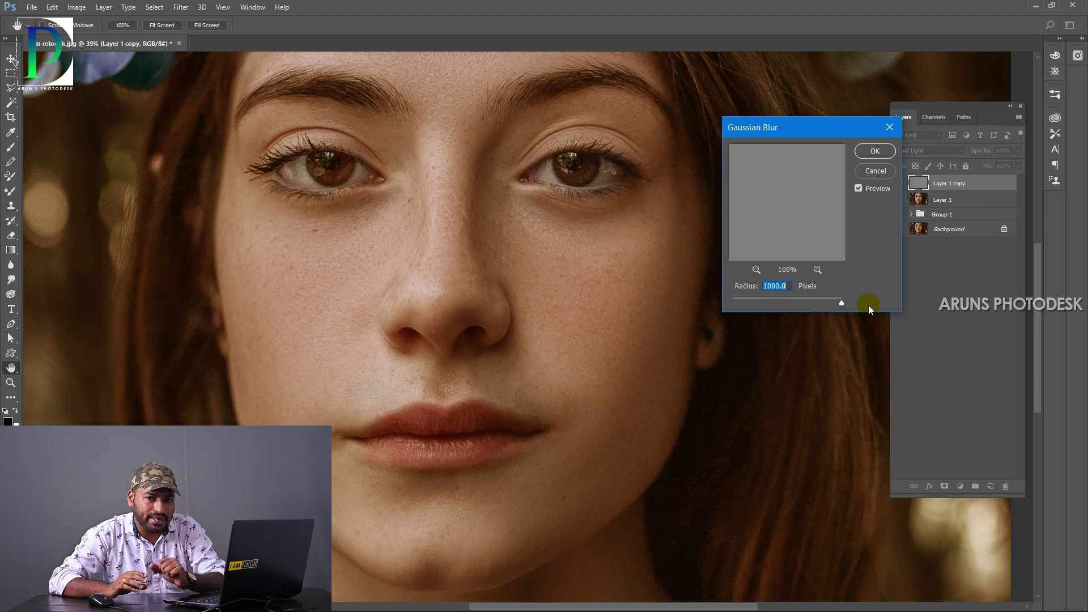
{"action": "left_click_drag", "start_coordinate": [870, 307], "coordinate": [688, 301]}
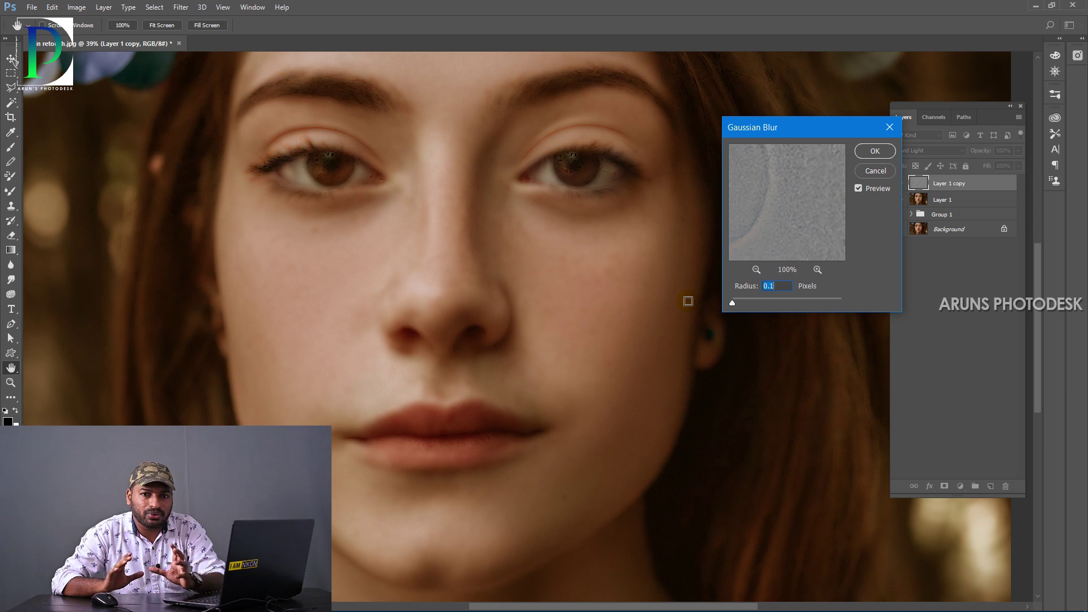
{"action": "mouse_move", "coordinate": [732, 303]}
{"action": "left_mouse_down"}
{"action": "mouse_move", "coordinate": [767, 305]}
{"action": "mouse_move", "coordinate": [731, 303]}
{"action": "left_mouse_up"}
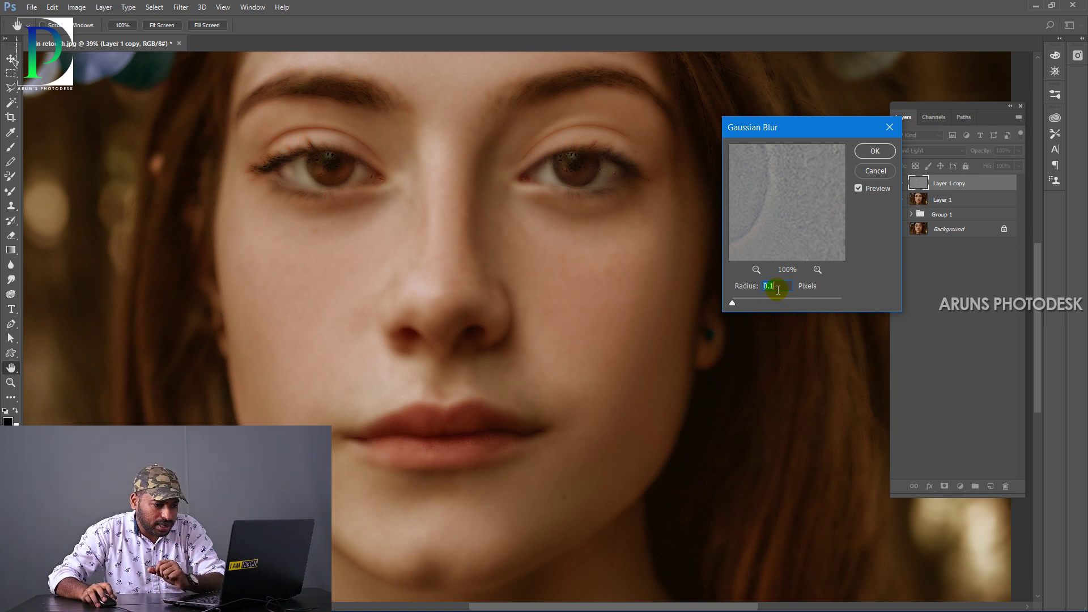
{"action": "type", "text": "4"}
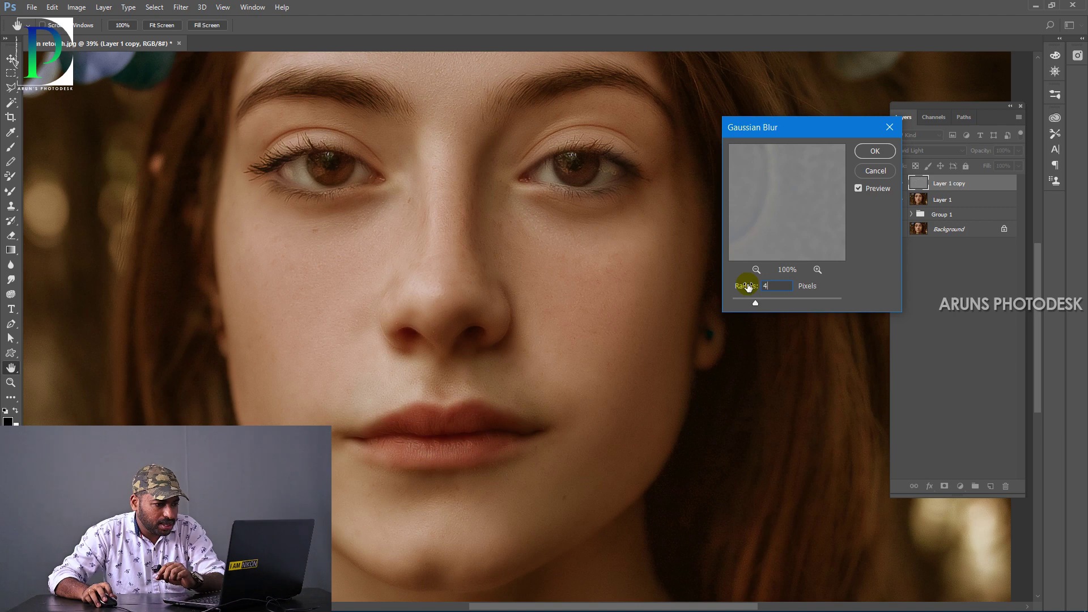
{"action": "left_click_drag", "start_coordinate": [769, 284], "coordinate": [755, 289]}
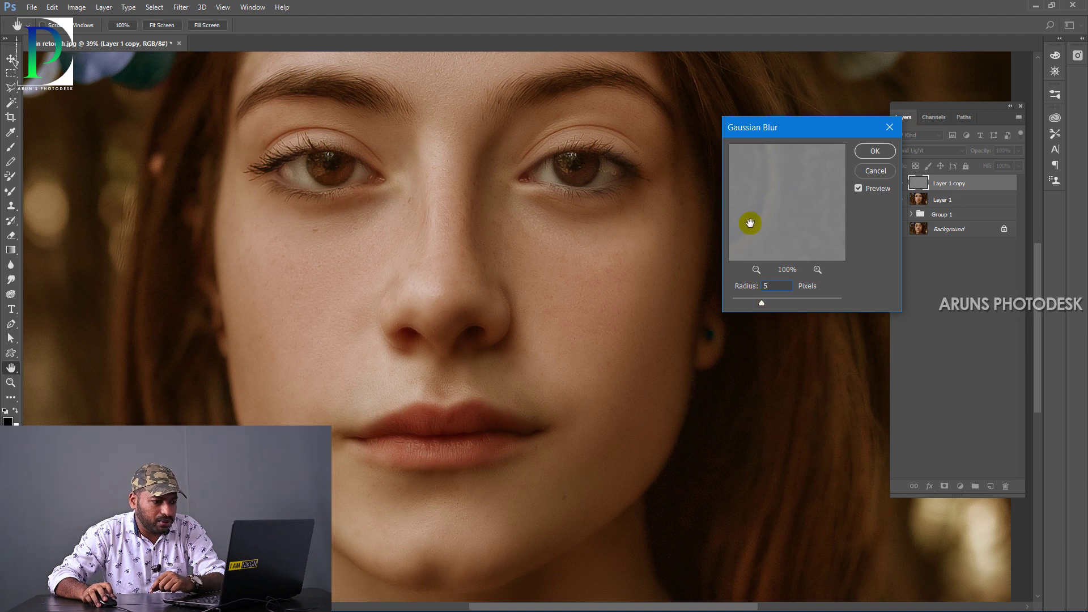
{"action": "left_click", "coordinate": [873, 151]}
{"action": "key", "text": "shift+b"}
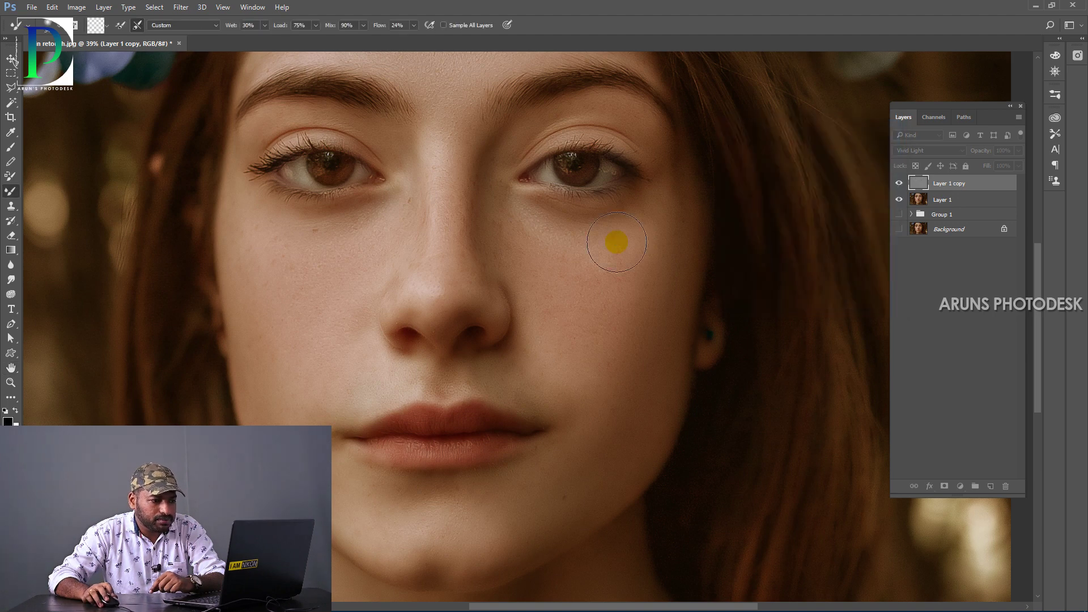
Step: Add a black layer mask to Layer 1 copy to hide its softening effect
{"action": "left_click_drag", "start_coordinate": [522, 243], "coordinate": [490, 250]}
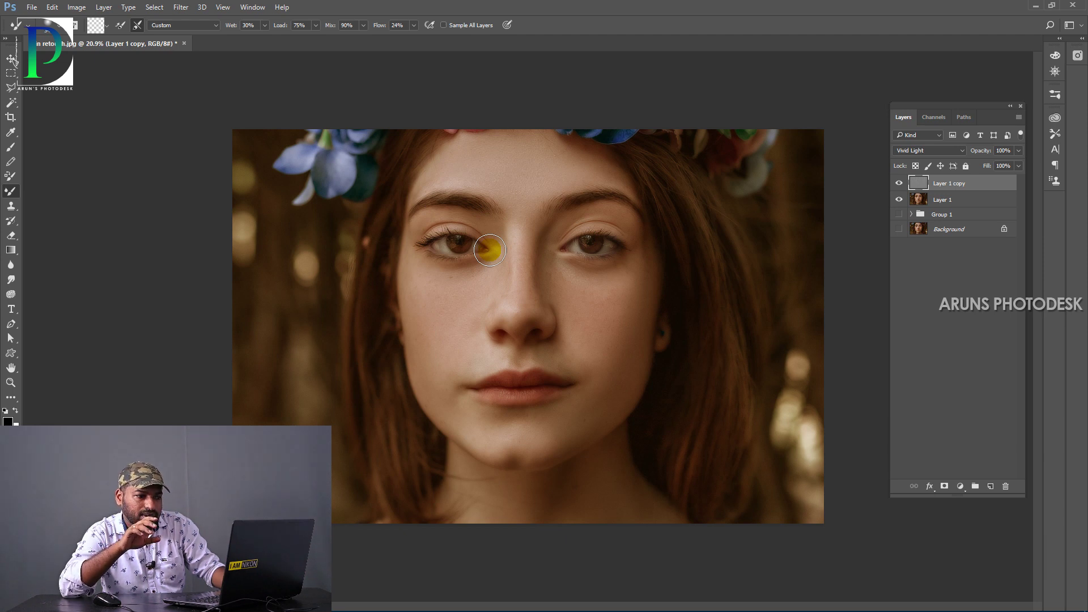
{"action": "scroll", "coordinate": [492, 250], "scroll_direction": "up", "scroll_amount": 7}
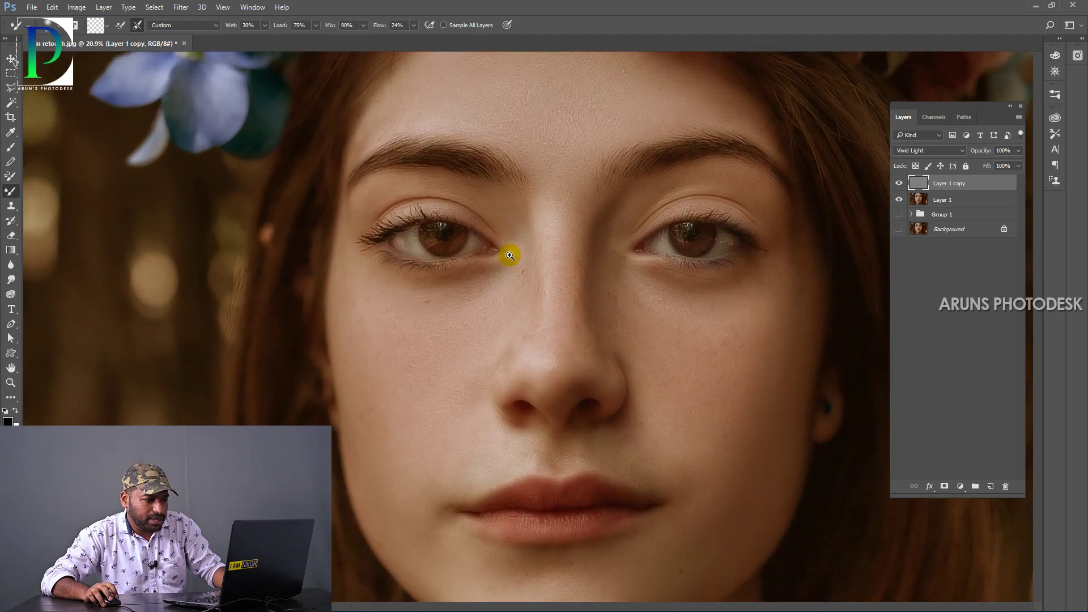
{"action": "scroll", "coordinate": [513, 251], "scroll_direction": "down", "scroll_amount": 5}
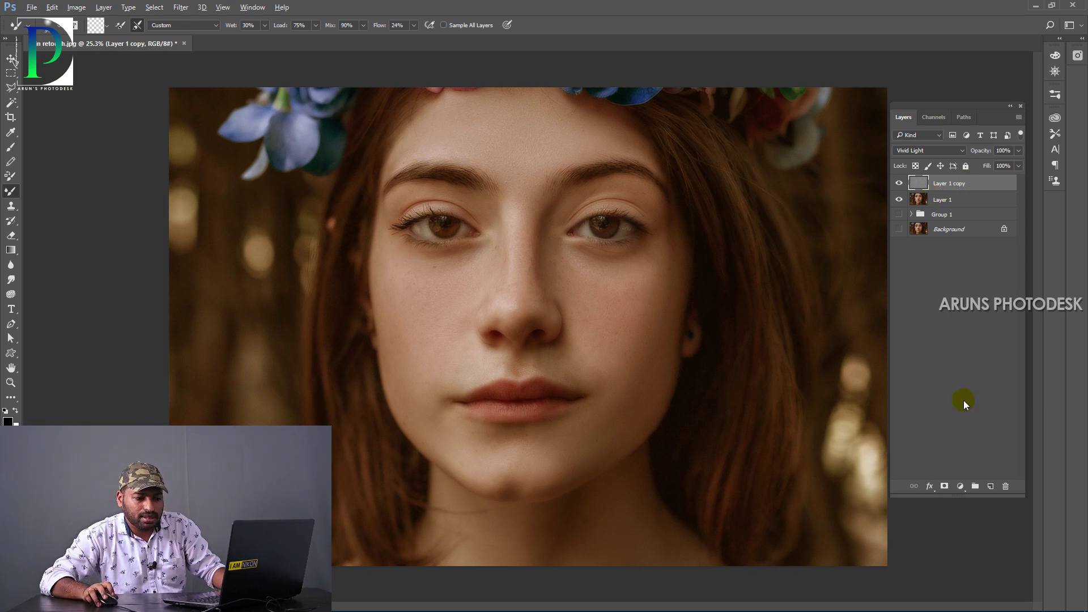
{"action": "left_click", "coordinate": [944, 487], "text": "alt"}
{"action": "key", "text": "x"}
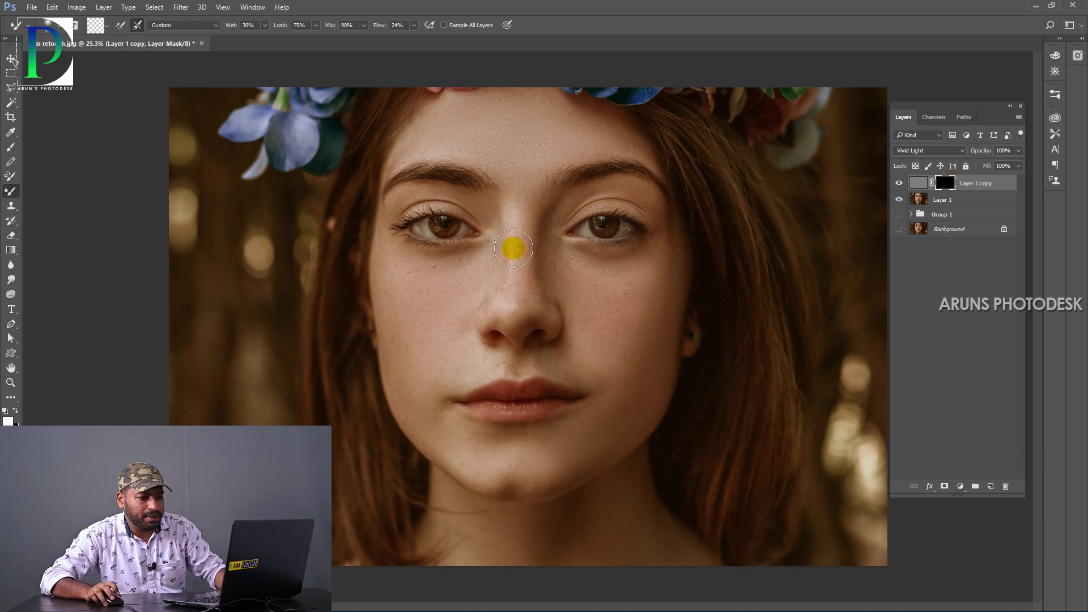
Step: Set up the regular Brush tool with a white foreground color and 100% flow for painting on the mask
{"action": "left_click_drag", "start_coordinate": [506, 137], "coordinate": [557, 161]}
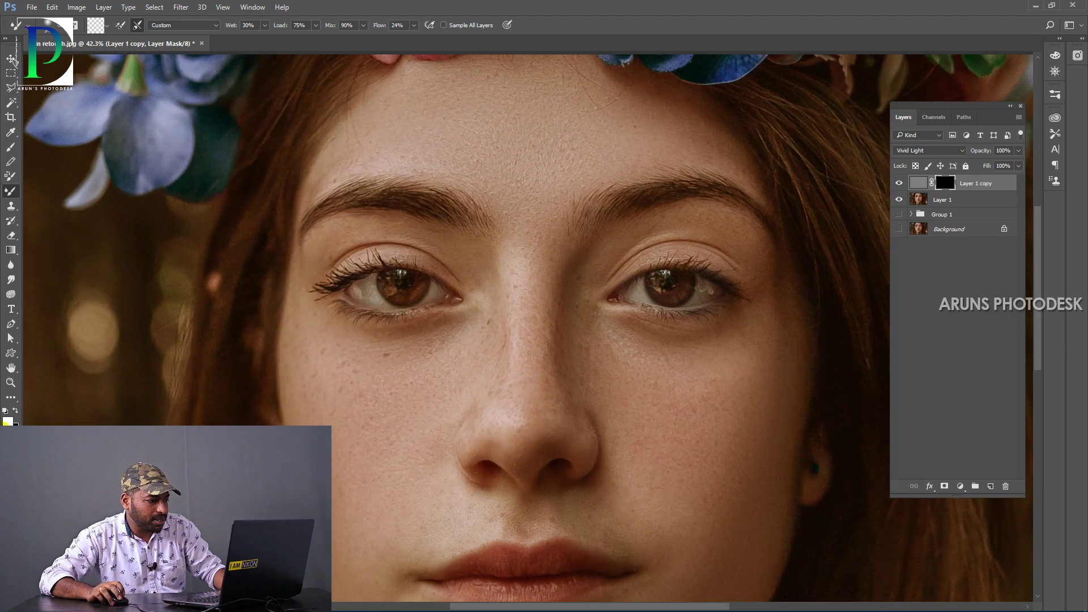
{"action": "left_click", "coordinate": [13, 149]}
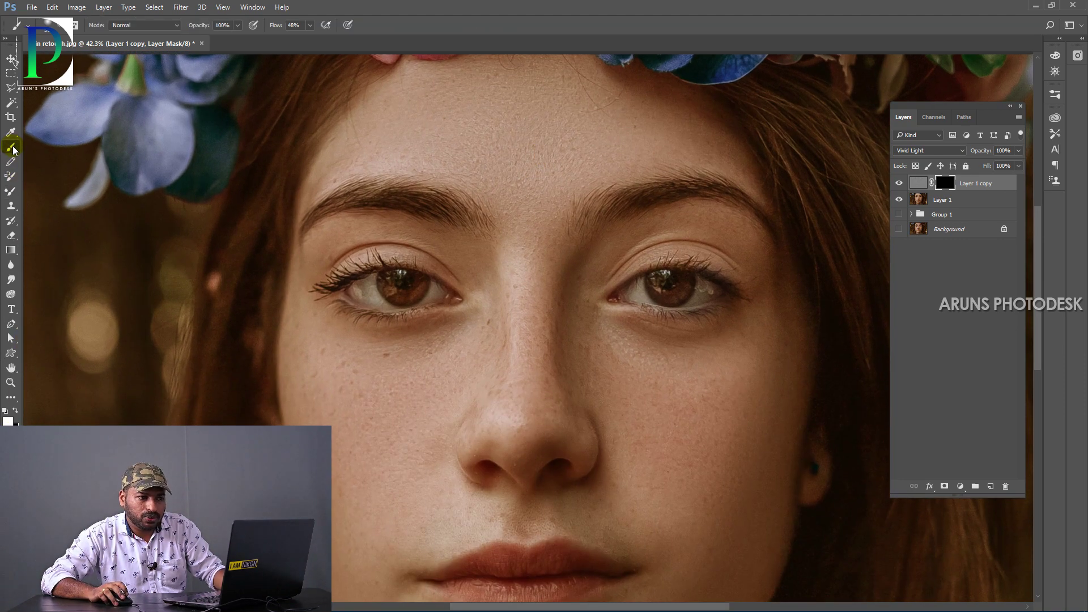
{"action": "left_click", "coordinate": [8, 420]}
{"action": "left_click_drag", "start_coordinate": [757, 175], "coordinate": [701, 128]}
{"action": "left_click", "coordinate": [986, 161]}
{"action": "key", "text": "ctrl+0"}
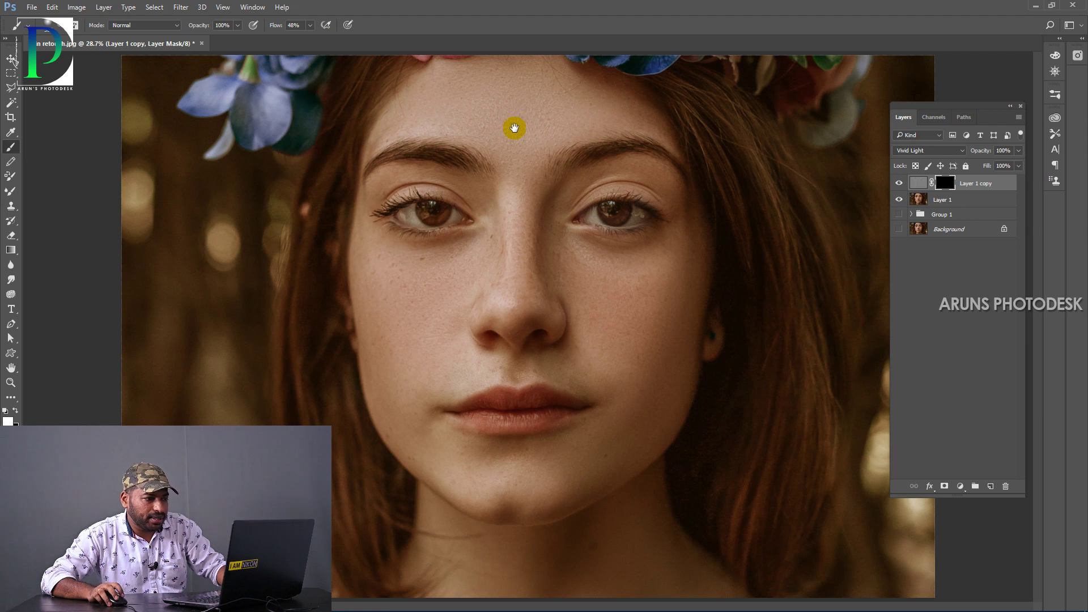
{"action": "key", "text": "f"}
{"action": "scroll", "coordinate": [553, 153], "scroll_direction": "up", "scroll_amount": 2}
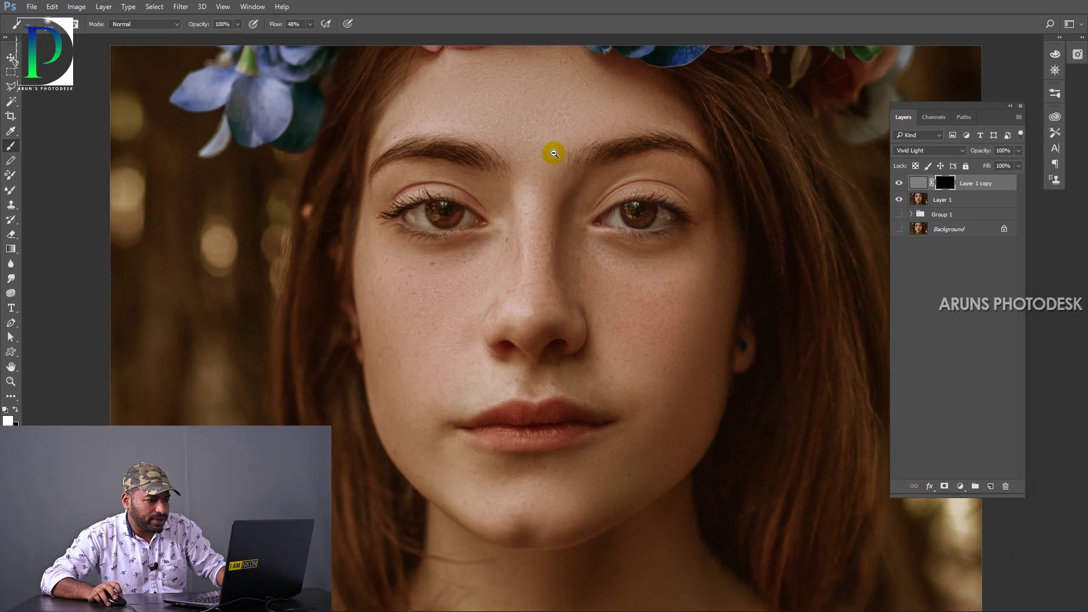
{"action": "left_click_drag", "start_coordinate": [541, 133], "coordinate": [541, 197]}
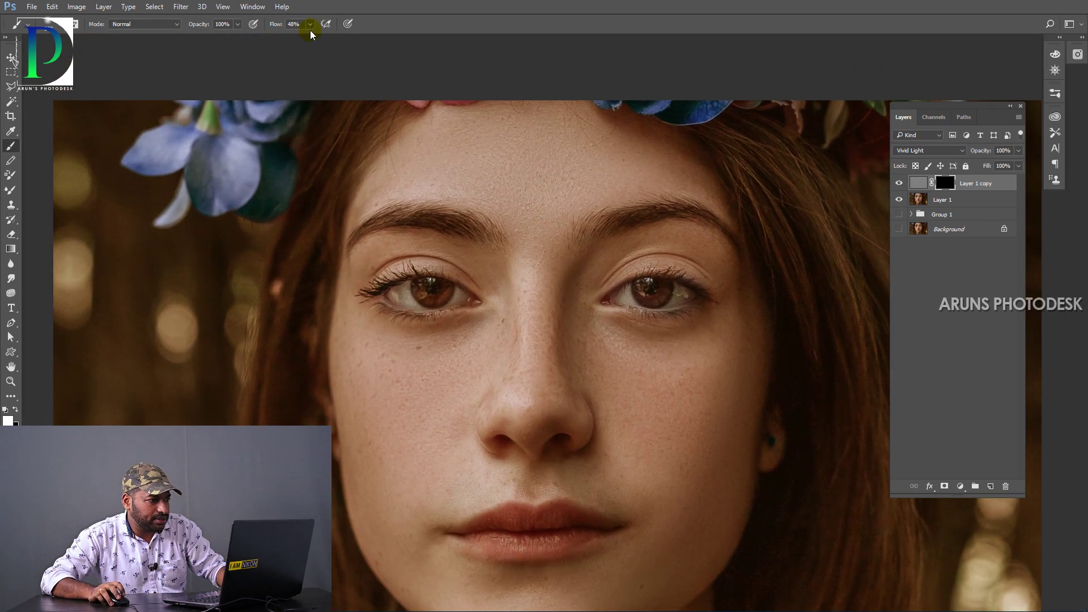
{"action": "left_click_drag", "start_coordinate": [276, 24], "coordinate": [408, 31]}
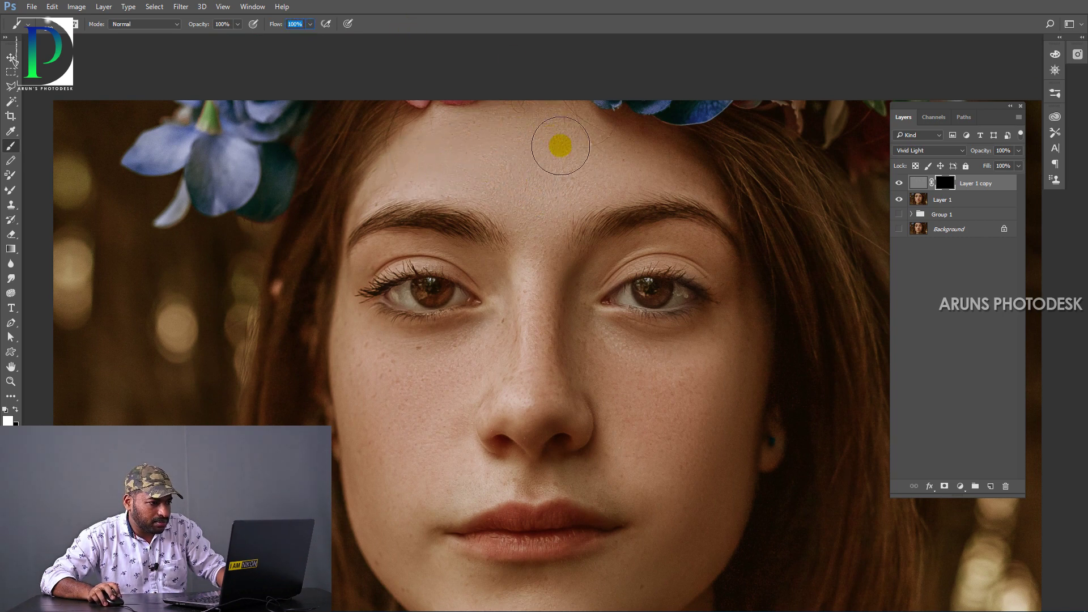
Step: Paint white on the Layer 1 copy mask over the forehead and cheeks to reveal the skin softening
{"action": "mouse_move", "coordinate": [580, 145]}
{"action": "left_mouse_down"}
{"action": "mouse_move", "coordinate": [545, 155]}
{"action": "mouse_move", "coordinate": [574, 175]}
{"action": "mouse_move", "coordinate": [533, 254]}
{"action": "mouse_move", "coordinate": [513, 177]}
{"action": "mouse_move", "coordinate": [450, 160]}
{"action": "mouse_move", "coordinate": [512, 133]}
{"action": "mouse_move", "coordinate": [563, 131]}
{"action": "left_mouse_up"}
{"action": "left_click_drag", "start_coordinate": [658, 364], "coordinate": [598, 248]}
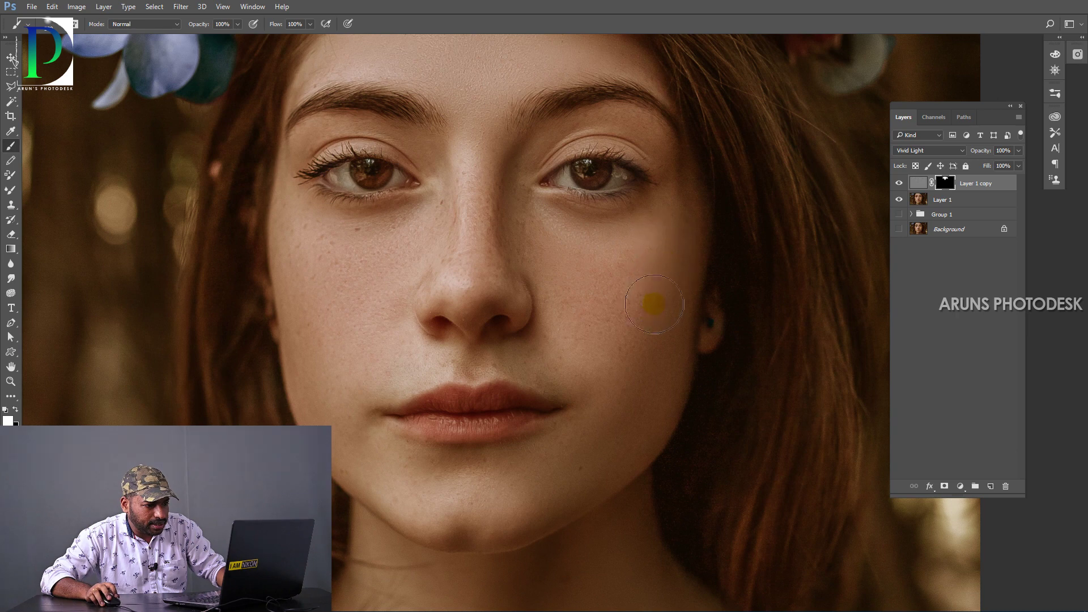
{"action": "mouse_move", "coordinate": [573, 296]}
{"action": "left_mouse_down"}
{"action": "mouse_move", "coordinate": [642, 368]}
{"action": "mouse_move", "coordinate": [658, 316]}
{"action": "mouse_move", "coordinate": [638, 371]}
{"action": "mouse_move", "coordinate": [521, 453]}
{"action": "mouse_move", "coordinate": [443, 446]}
{"action": "mouse_move", "coordinate": [366, 390]}
{"action": "mouse_move", "coordinate": [351, 361]}
{"action": "mouse_move", "coordinate": [369, 284]}
{"action": "mouse_move", "coordinate": [413, 191]}
{"action": "mouse_move", "coordinate": [308, 179]}
{"action": "mouse_move", "coordinate": [331, 290]}
{"action": "mouse_move", "coordinate": [350, 321]}
{"action": "mouse_move", "coordinate": [387, 203]}
{"action": "mouse_move", "coordinate": [421, 184]}
{"action": "mouse_move", "coordinate": [516, 174]}
{"action": "mouse_move", "coordinate": [561, 249]}
{"action": "left_mouse_up"}
{"action": "right_click", "coordinate": [551, 242], "text": "alt"}
{"action": "mouse_move", "coordinate": [551, 178]}
{"action": "left_mouse_down"}
{"action": "mouse_move", "coordinate": [549, 258]}
{"action": "mouse_move", "coordinate": [555, 249]}
{"action": "mouse_move", "coordinate": [565, 299]}
{"action": "mouse_move", "coordinate": [552, 322]}
{"action": "mouse_move", "coordinate": [537, 300]}
{"action": "mouse_move", "coordinate": [537, 253]}
{"action": "mouse_move", "coordinate": [551, 341]}
{"action": "mouse_move", "coordinate": [529, 342]}
{"action": "mouse_move", "coordinate": [566, 314]}
{"action": "mouse_move", "coordinate": [597, 338]}
{"action": "mouse_move", "coordinate": [584, 317]}
{"action": "left_mouse_up"}
Step: Paint white with a smaller brush on the mask over the skin around the eyes and along the nose
{"action": "mouse_move", "coordinate": [630, 192]}
{"action": "left_mouse_down"}
{"action": "mouse_move", "coordinate": [620, 192]}
{"action": "mouse_move", "coordinate": [687, 168]}
{"action": "mouse_move", "coordinate": [660, 172]}
{"action": "mouse_move", "coordinate": [687, 170]}
{"action": "mouse_move", "coordinate": [704, 237]}
{"action": "mouse_move", "coordinate": [621, 233]}
{"action": "mouse_move", "coordinate": [724, 235]}
{"action": "mouse_move", "coordinate": [736, 199]}
{"action": "left_mouse_up"}
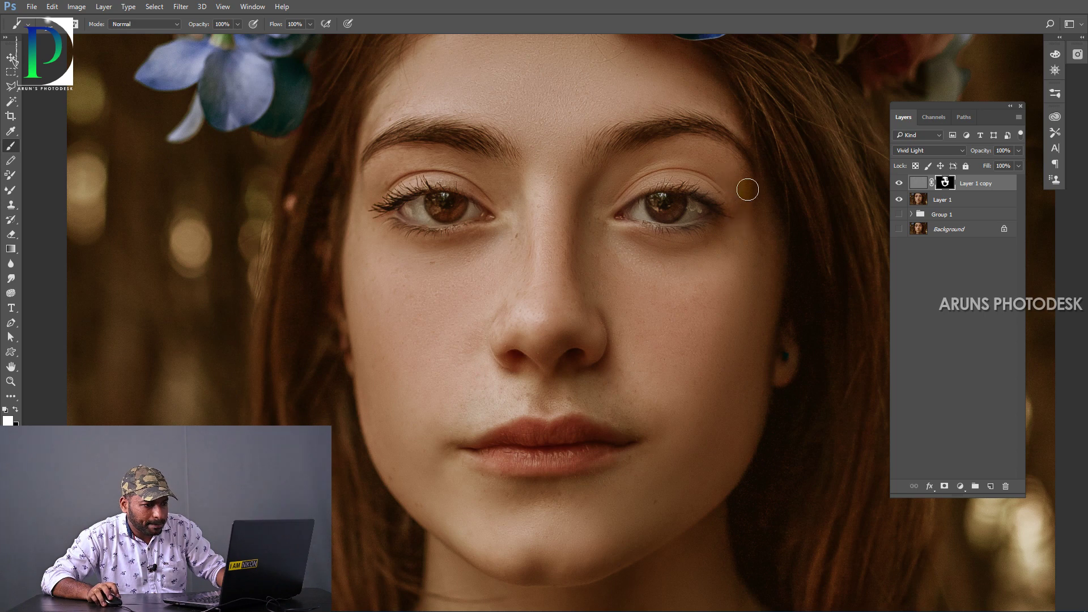
{"action": "mouse_move", "coordinate": [418, 251]}
{"action": "left_mouse_down"}
{"action": "mouse_move", "coordinate": [482, 248]}
{"action": "mouse_move", "coordinate": [445, 264]}
{"action": "mouse_move", "coordinate": [493, 193]}
{"action": "mouse_move", "coordinate": [482, 180]}
{"action": "mouse_move", "coordinate": [414, 165]}
{"action": "mouse_move", "coordinate": [384, 184]}
{"action": "mouse_move", "coordinate": [467, 168]}
{"action": "left_mouse_up"}
{"action": "mouse_move", "coordinate": [519, 195]}
{"action": "left_mouse_down"}
{"action": "mouse_move", "coordinate": [529, 247]}
{"action": "mouse_move", "coordinate": [507, 306]}
{"action": "left_mouse_up"}
{"action": "key", "text": "space"}
{"action": "left_click_drag", "start_coordinate": [578, 321], "coordinate": [533, 211]}
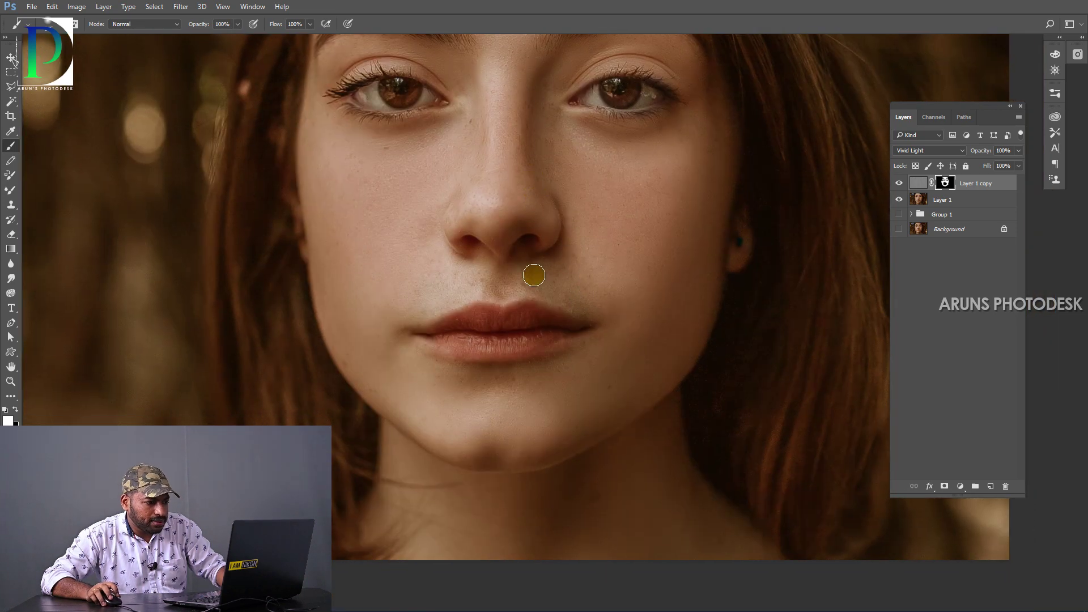
Step: Paint white on the mask over the remaining skin around the mouth and chin, keeping the lips unsoftened
{"action": "left_click_drag", "start_coordinate": [572, 297], "coordinate": [588, 307]}
{"action": "mouse_move", "coordinate": [574, 255]}
{"action": "left_mouse_down"}
{"action": "mouse_move", "coordinate": [590, 294]}
{"action": "mouse_move", "coordinate": [613, 279]}
{"action": "mouse_move", "coordinate": [616, 316]}
{"action": "left_mouse_up"}
{"action": "mouse_move", "coordinate": [505, 278]}
{"action": "left_mouse_down"}
{"action": "mouse_move", "coordinate": [425, 286]}
{"action": "mouse_move", "coordinate": [429, 191]}
{"action": "mouse_move", "coordinate": [441, 205]}
{"action": "left_mouse_up"}
{"action": "left_click_drag", "start_coordinate": [530, 293], "coordinate": [519, 256]}
{"action": "mouse_move", "coordinate": [465, 170]}
{"action": "left_mouse_down"}
{"action": "mouse_move", "coordinate": [442, 181]}
{"action": "mouse_move", "coordinate": [483, 182]}
{"action": "left_mouse_up"}
{"action": "left_click_drag", "start_coordinate": [526, 316], "coordinate": [537, 262]}
{"action": "mouse_move", "coordinate": [473, 282]}
{"action": "left_mouse_down"}
{"action": "mouse_move", "coordinate": [536, 281]}
{"action": "mouse_move", "coordinate": [490, 300]}
{"action": "left_mouse_up"}
{"action": "left_click_drag", "start_coordinate": [601, 342], "coordinate": [576, 262]}
{"action": "left_click_drag", "start_coordinate": [563, 335], "coordinate": [585, 335]}
{"action": "mouse_move", "coordinate": [525, 354]}
{"action": "left_mouse_down"}
{"action": "mouse_move", "coordinate": [463, 351]}
{"action": "mouse_move", "coordinate": [445, 331]}
{"action": "mouse_move", "coordinate": [510, 363]}
{"action": "mouse_move", "coordinate": [604, 353]}
{"action": "mouse_move", "coordinate": [634, 269]}
{"action": "mouse_move", "coordinate": [696, 374]}
{"action": "mouse_move", "coordinate": [546, 350]}
{"action": "left_mouse_up"}
{"action": "left_click_drag", "start_coordinate": [557, 263], "coordinate": [506, 304]}
{"action": "mouse_move", "coordinate": [545, 162]}
{"action": "left_mouse_down"}
{"action": "mouse_move", "coordinate": [583, 204]}
{"action": "mouse_move", "coordinate": [570, 238]}
{"action": "left_mouse_up"}
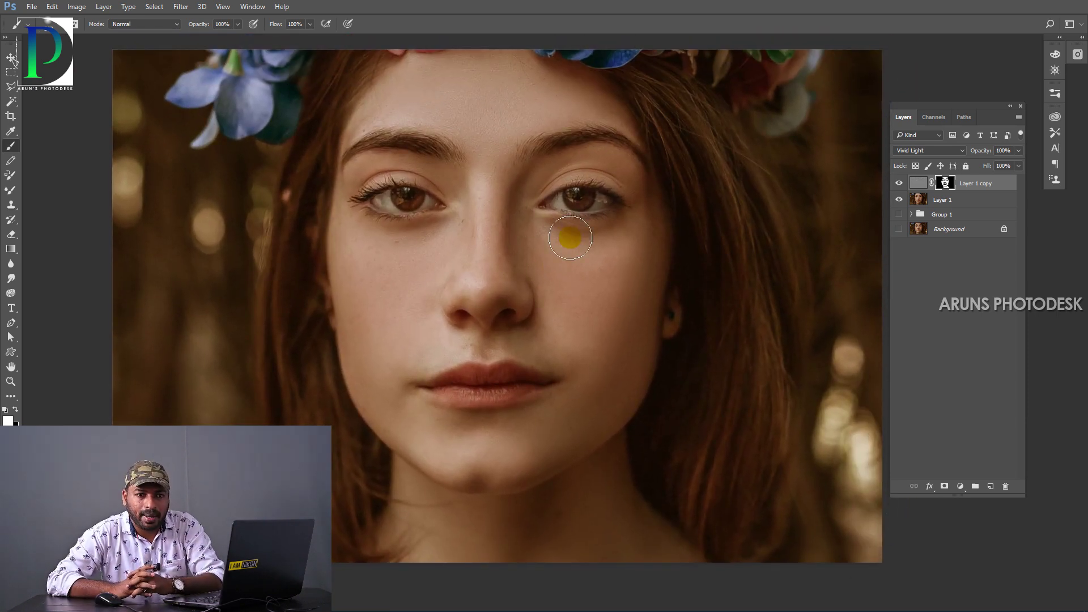
Step: Compare the original Background on its own with the retouch by turning Group 1 and the layers above it back on
{"action": "left_click", "coordinate": [897, 246]}
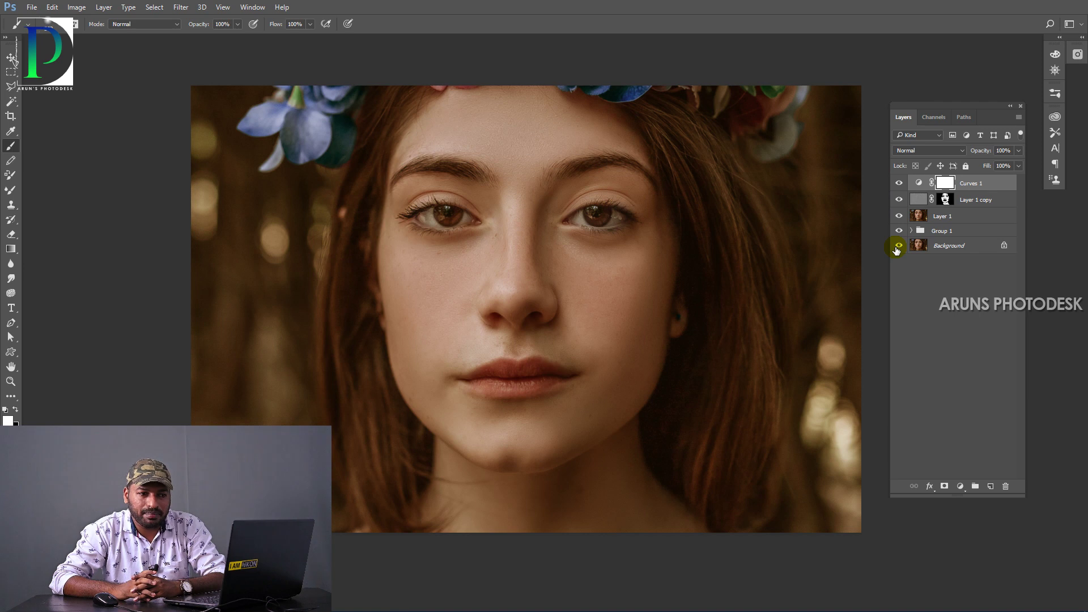
{"action": "left_click", "coordinate": [899, 246], "text": "alt"}
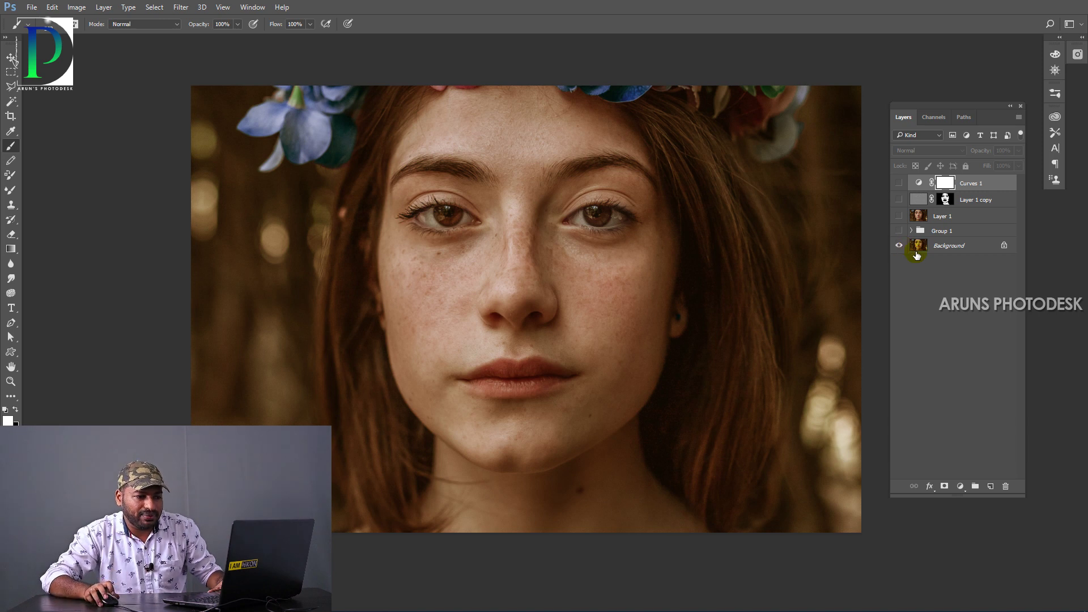
{"action": "left_click", "coordinate": [899, 232]}
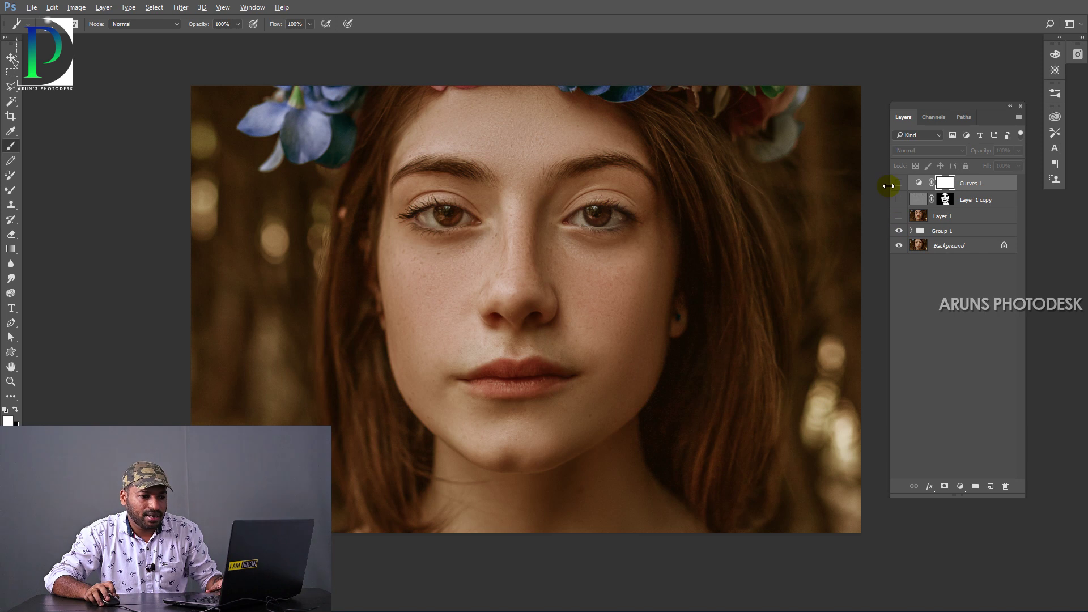
{"action": "left_click_drag", "start_coordinate": [899, 216], "coordinate": [899, 183]}
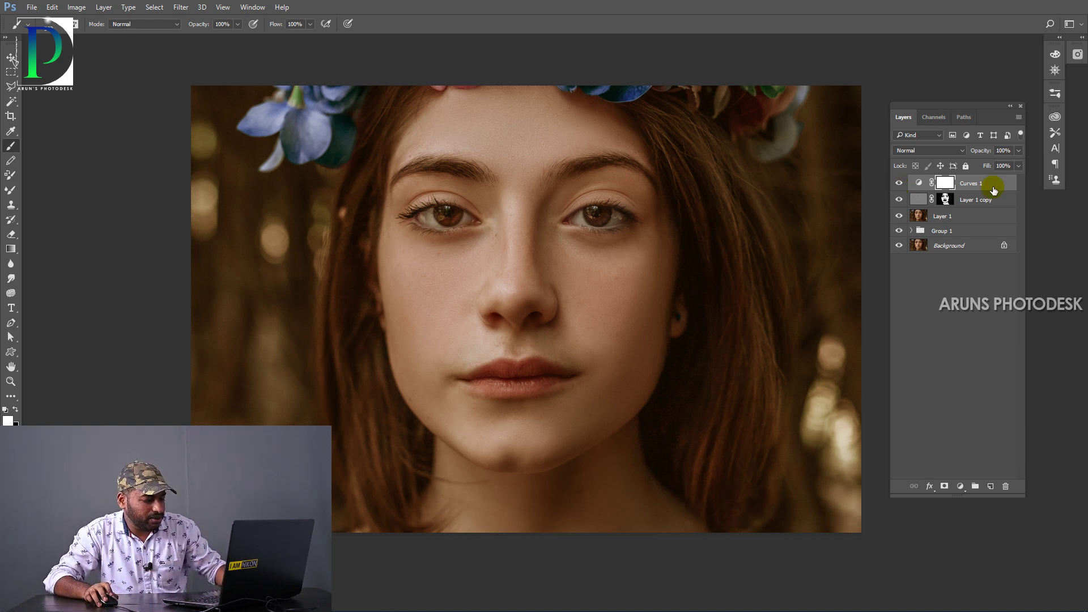
Step: Stamp all visible layers into a new top layer and hide every layer between it and the Background
{"action": "key", "text": "ctrl+shift+alt+e"}
{"action": "key", "text": "x"}
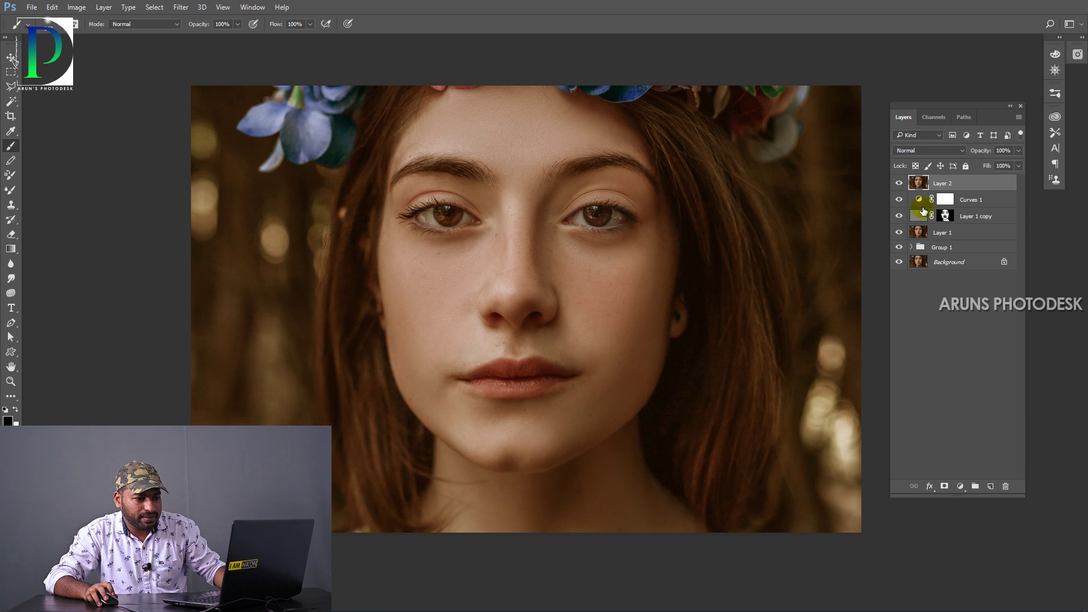
{"action": "left_click_drag", "start_coordinate": [899, 199], "coordinate": [899, 248]}
{"action": "key", "text": "m"}
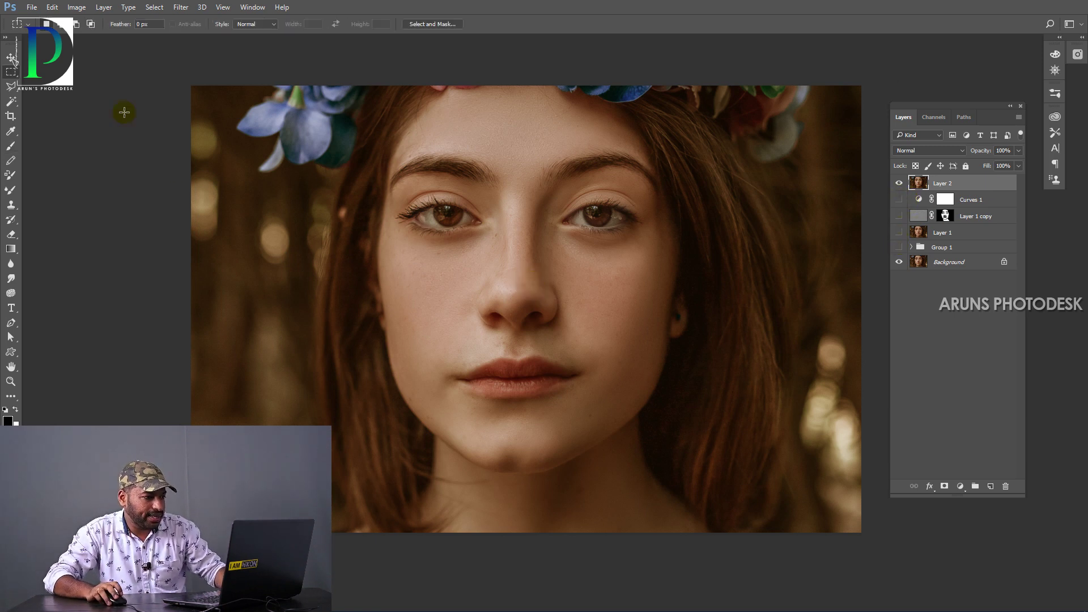
Step: Select the portrait's left half and mask it out of the stamped top layer, leaving the retouch only on the right half
{"action": "mouse_move", "coordinate": [168, 75]}
{"action": "left_mouse_down"}
{"action": "mouse_move", "coordinate": [527, 595]}
{"action": "mouse_move", "coordinate": [513, 590]}
{"action": "left_mouse_up"}
{"action": "left_click", "coordinate": [944, 486], "text": "alt"}
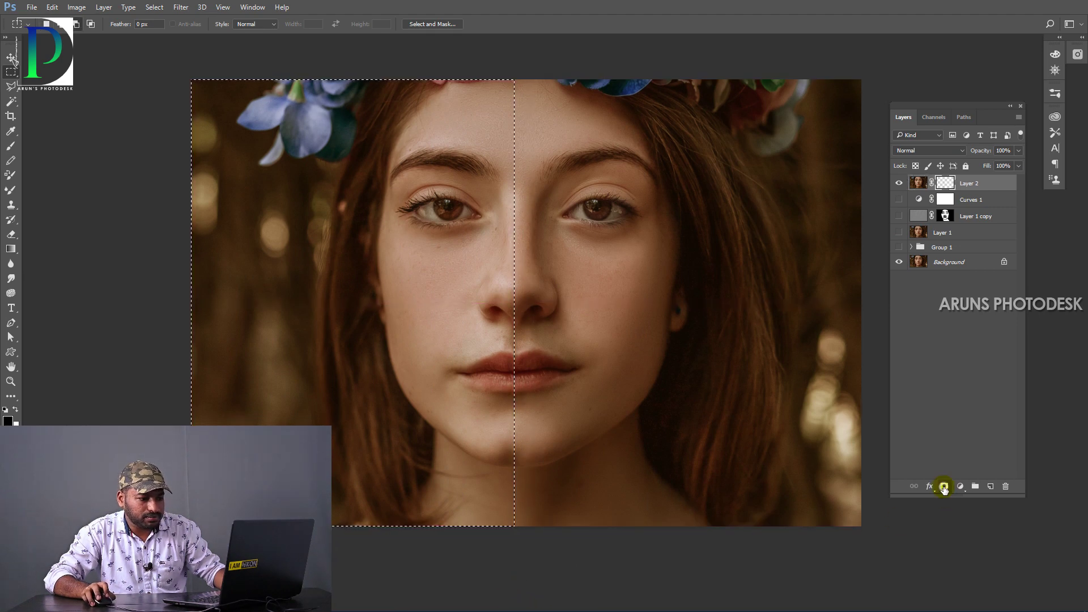
Step: Examine the split before-and-after on the forehead, eyes, nose and cheeks up close, and on the whole portrait in full-screen view
{"action": "left_click_drag", "start_coordinate": [491, 284], "coordinate": [530, 276]}
{"action": "left_click_drag", "start_coordinate": [533, 179], "coordinate": [544, 458]}
{"action": "left_click_drag", "start_coordinate": [537, 253], "coordinate": [556, 270]}
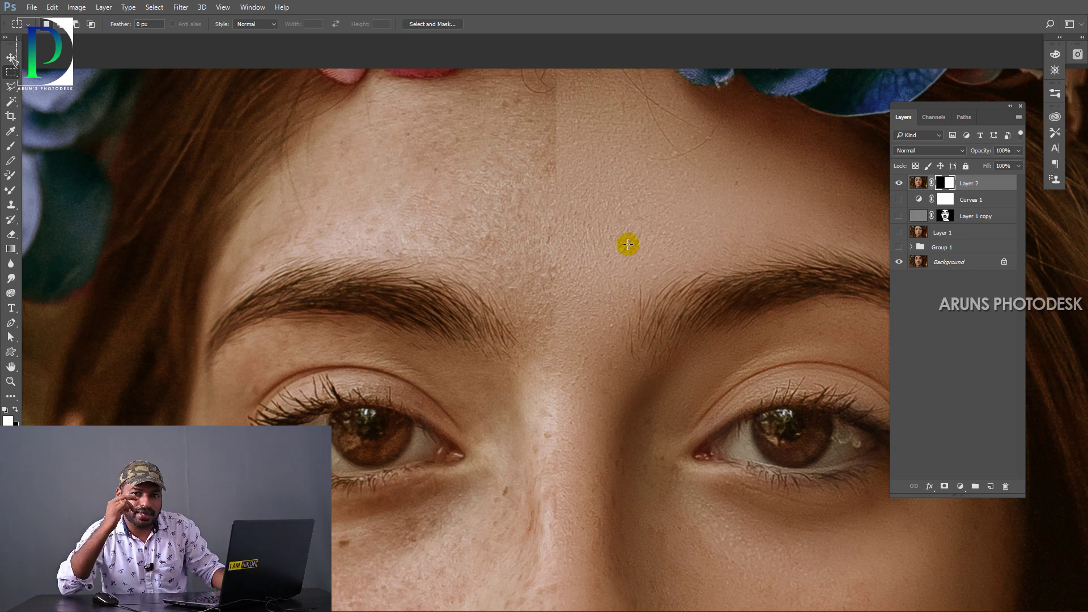
{"action": "left_click_drag", "start_coordinate": [627, 249], "coordinate": [592, 266]}
{"action": "left_click_drag", "start_coordinate": [660, 414], "coordinate": [656, 341]}
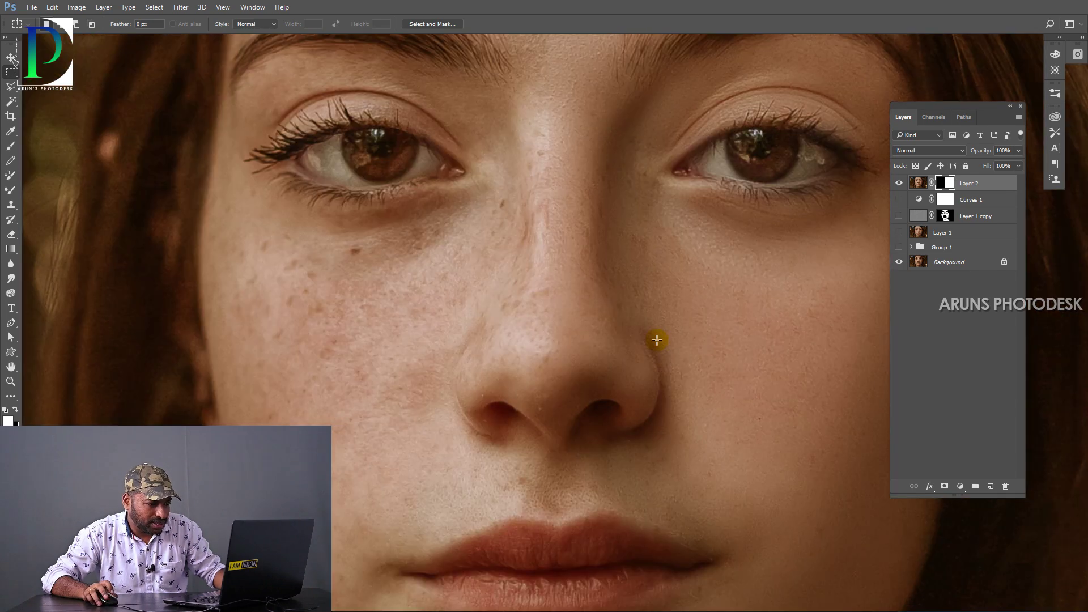
{"action": "key", "text": "f"}
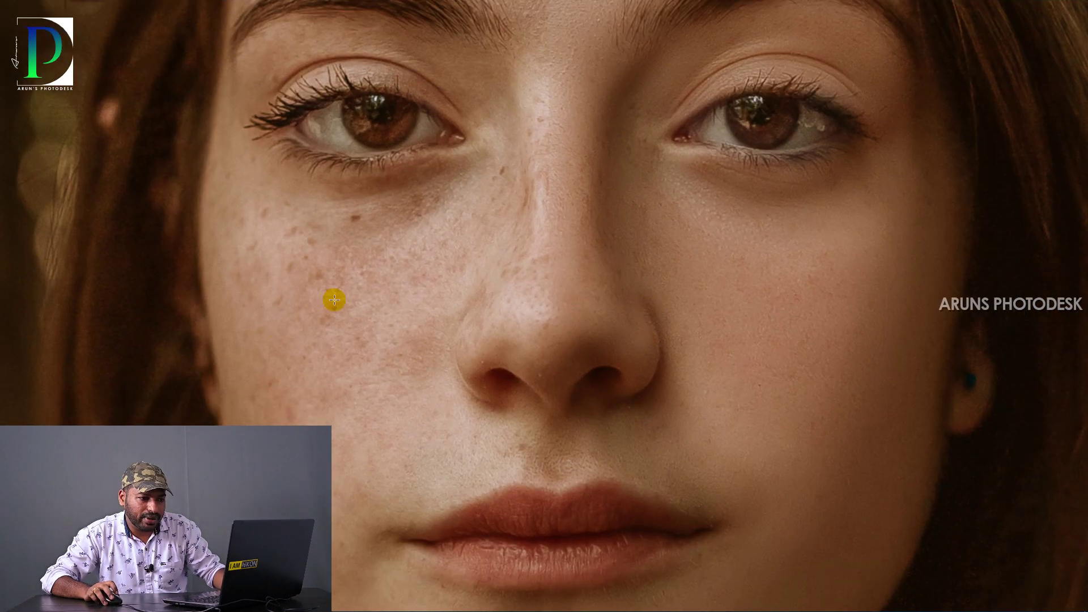
{"action": "left_click_drag", "start_coordinate": [725, 289], "coordinate": [688, 297]}
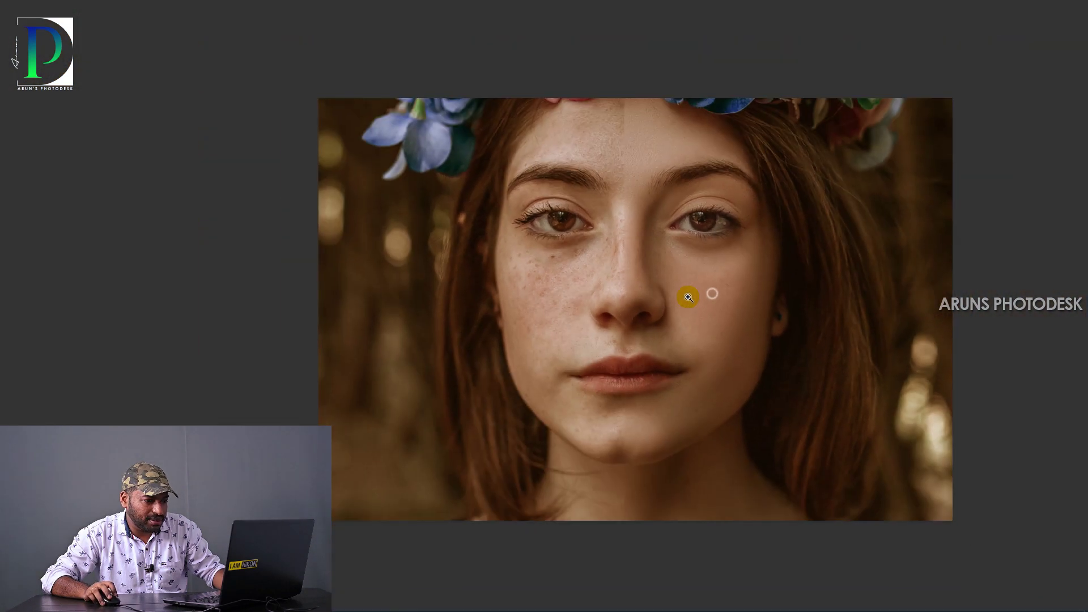
{"action": "scroll", "coordinate": [688, 298], "scroll_direction": "up", "scroll_amount": 1}
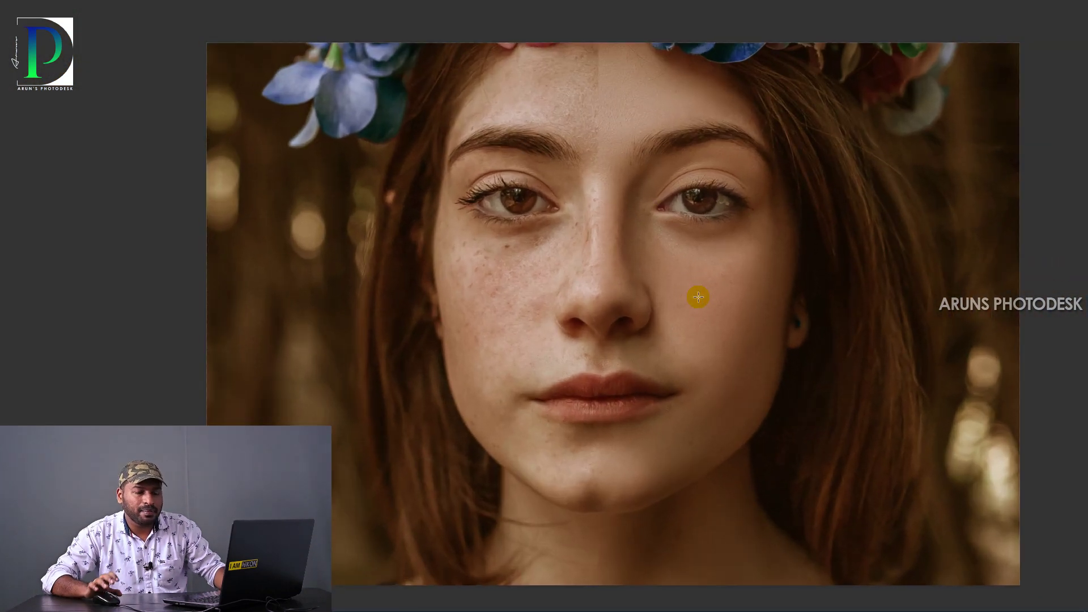